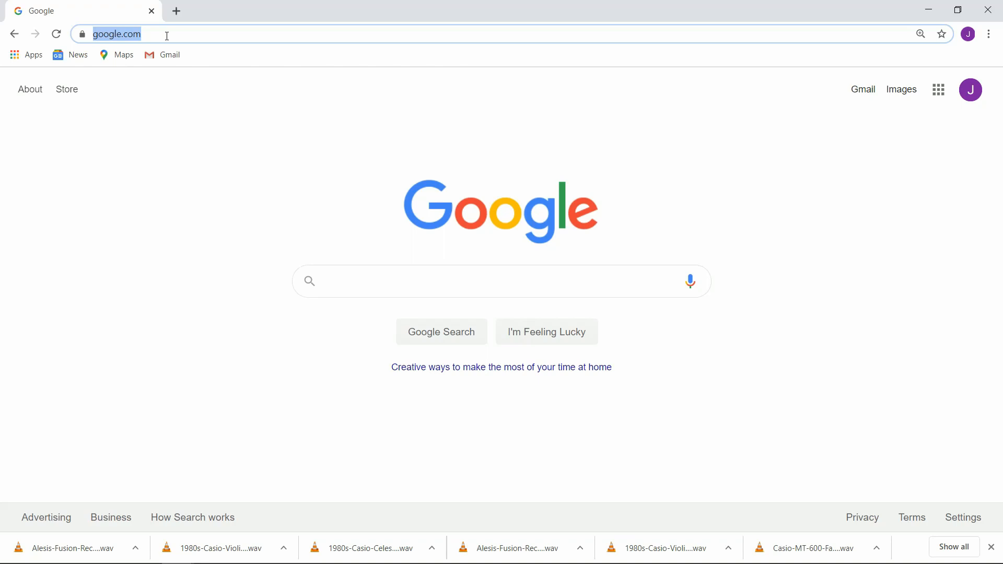
# Step: Go to the website freewavesamples.com
pyautogui.write('free')
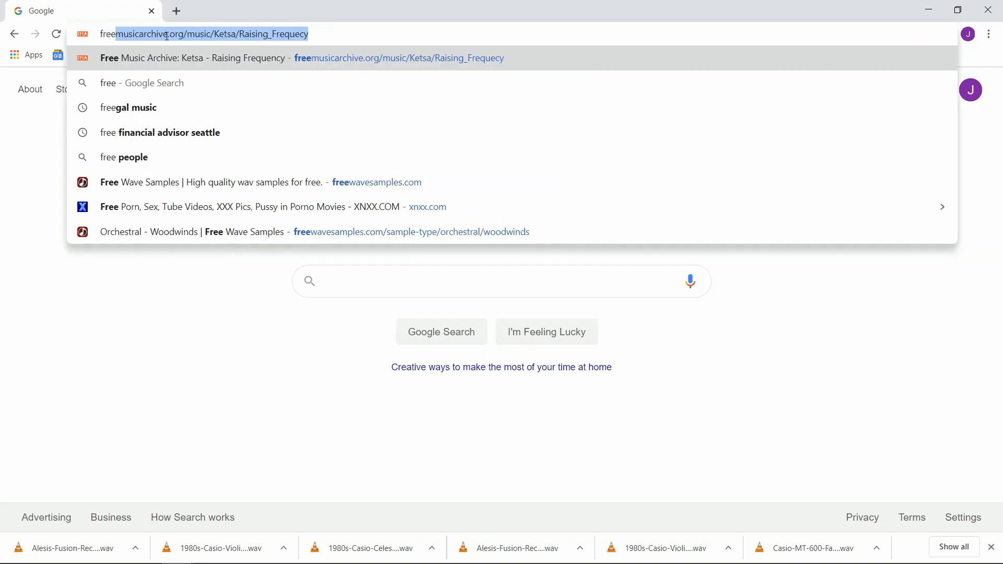
pyautogui.write('wavesam')
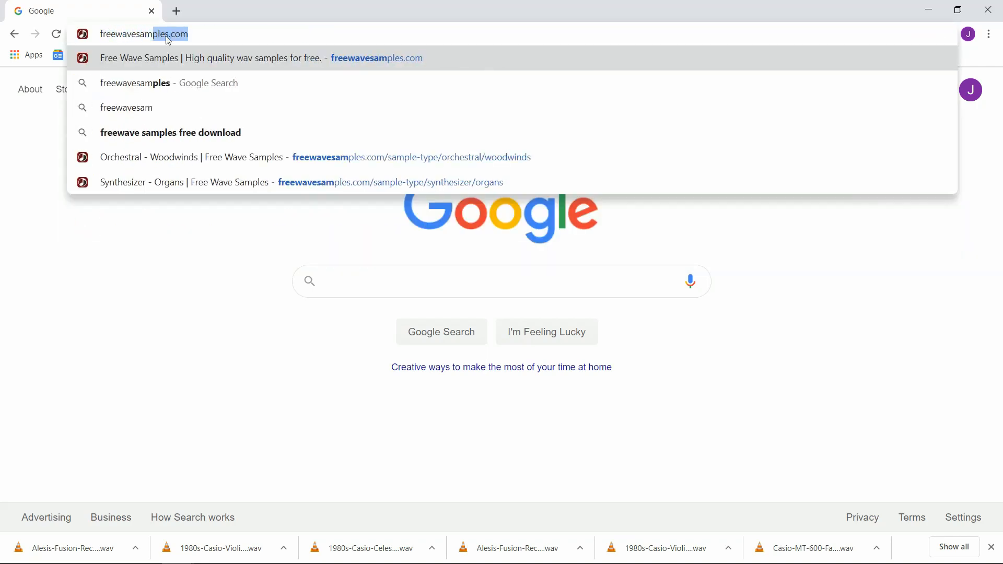
pyautogui.write('ples.com')
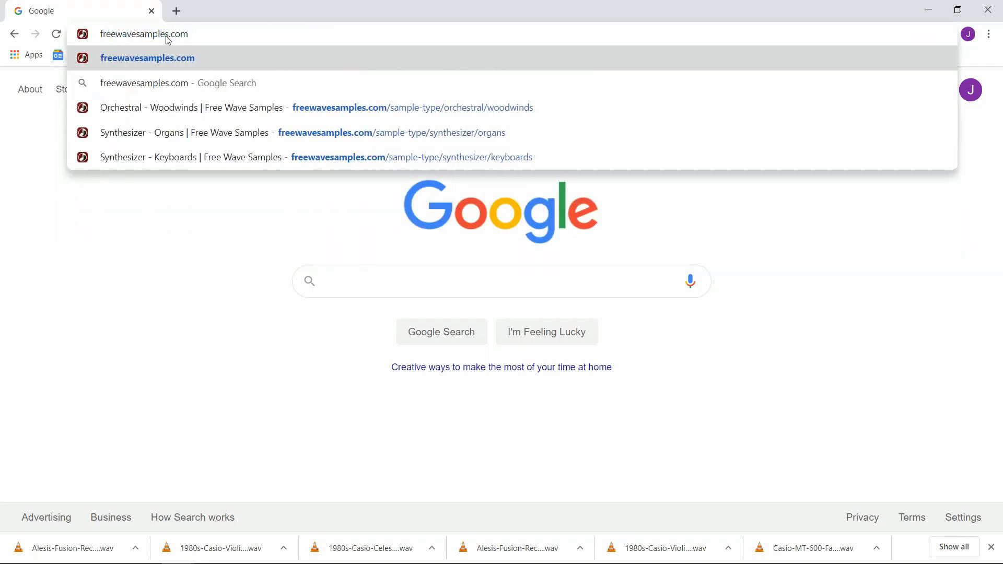
pyautogui.press('Return')
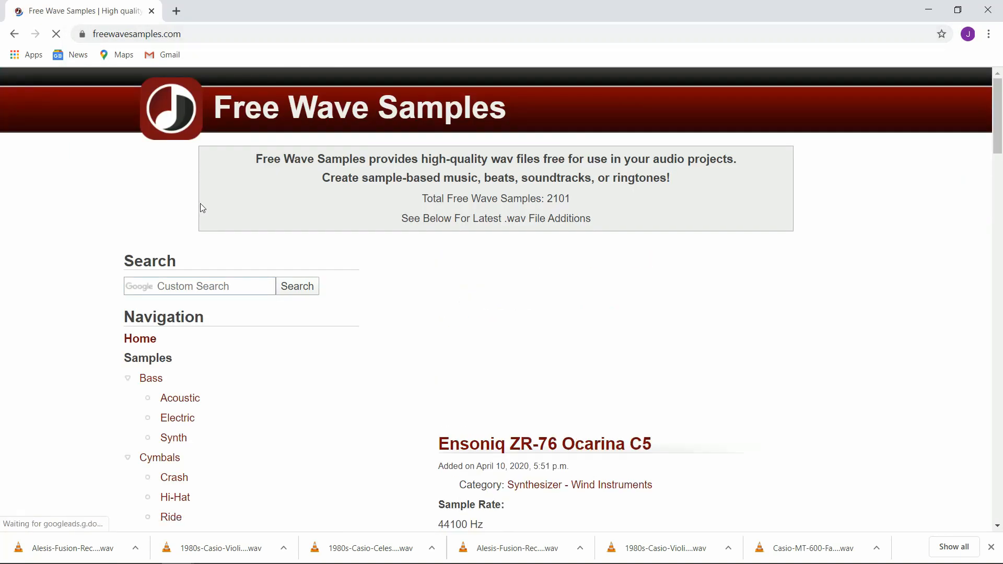
# Step: Open the Keyboards category under Synthesizer in the site's sample navigation
pyautogui.scroll(-5, 271, 400)
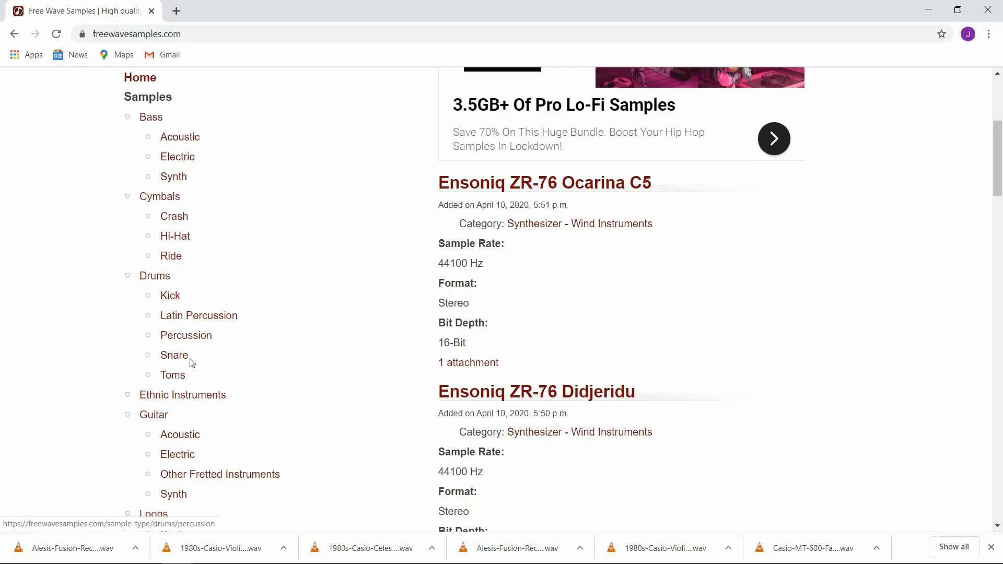
pyautogui.scroll(-4, 192, 364)
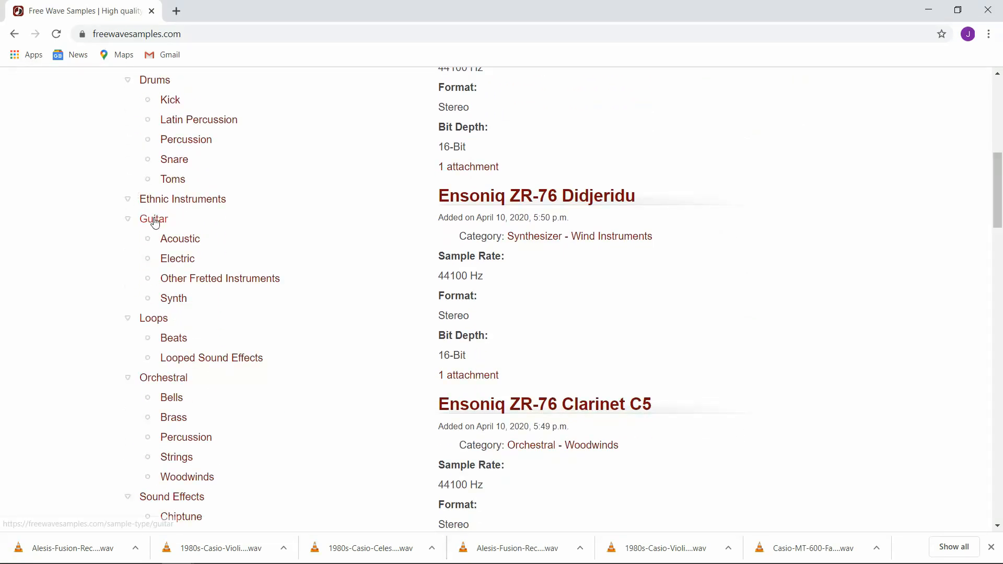
pyautogui.scroll(-3, 169, 355)
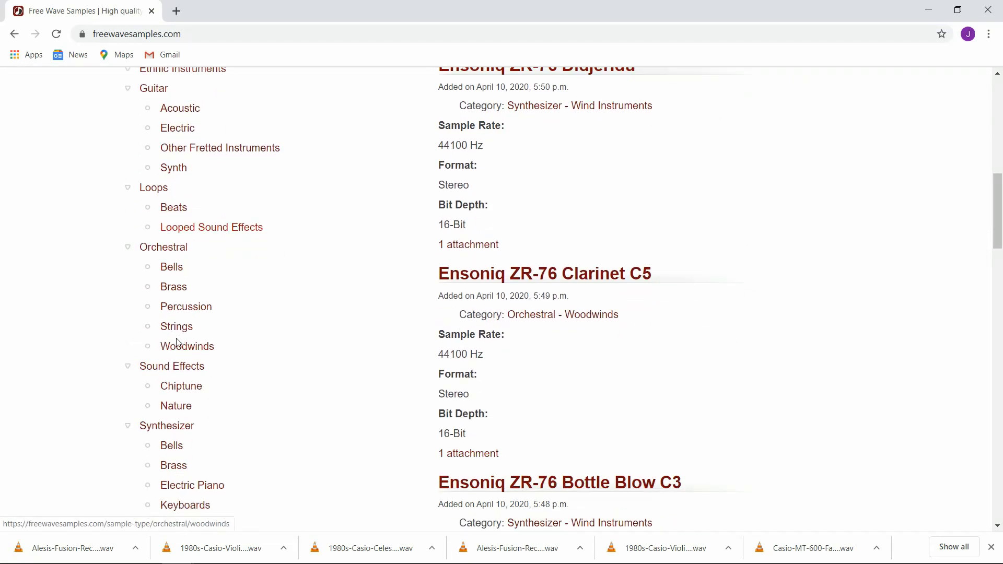
pyautogui.scroll(-4, 217, 345)
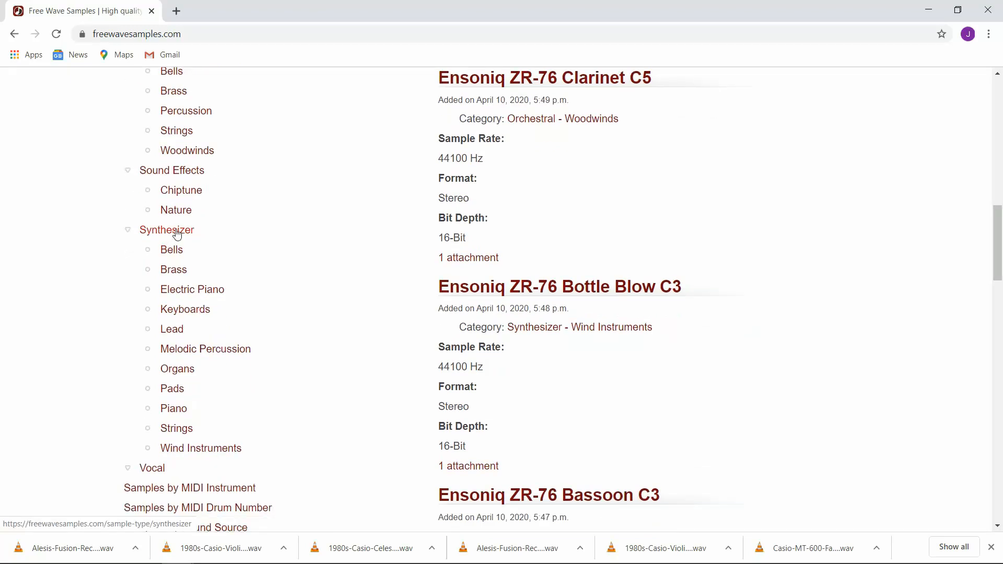
pyautogui.click(184, 310)
# Step: Download 1980s-Casio-Celesta-C5.wav from the 1980s Casio Celesta C5 sample page
pyautogui.scroll(-5, 415, 316)
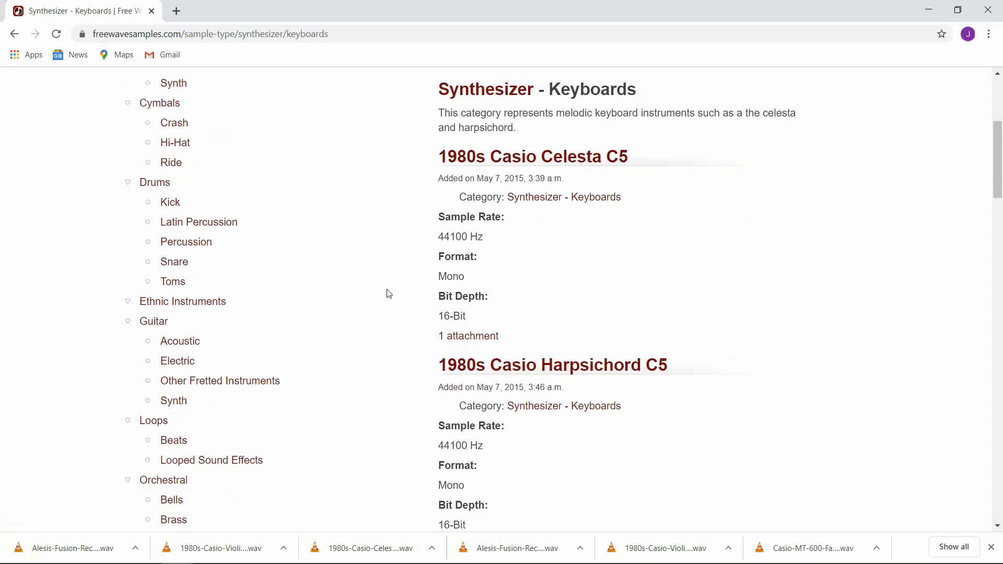
pyautogui.click(481, 337)
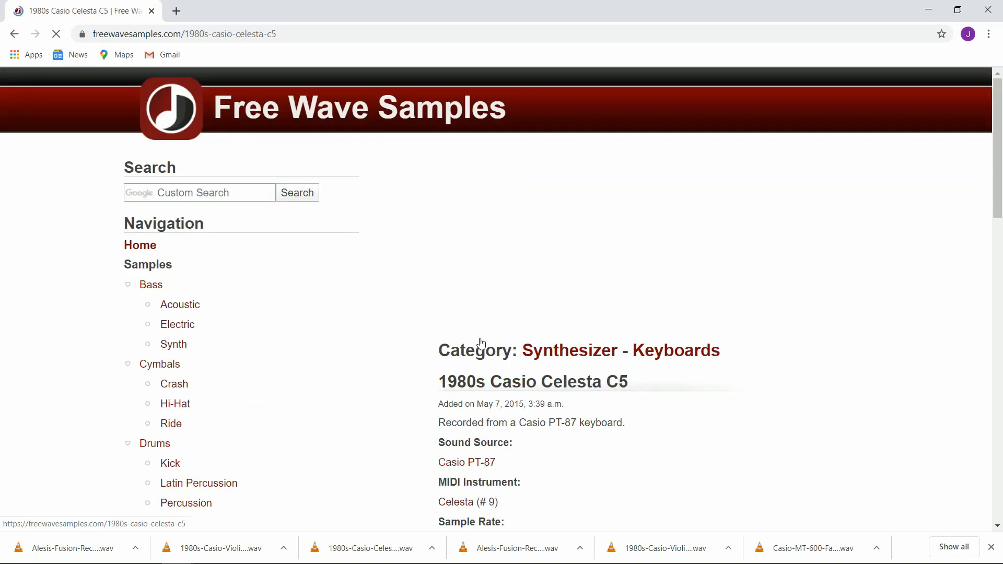
pyautogui.scroll(-5, 478, 355)
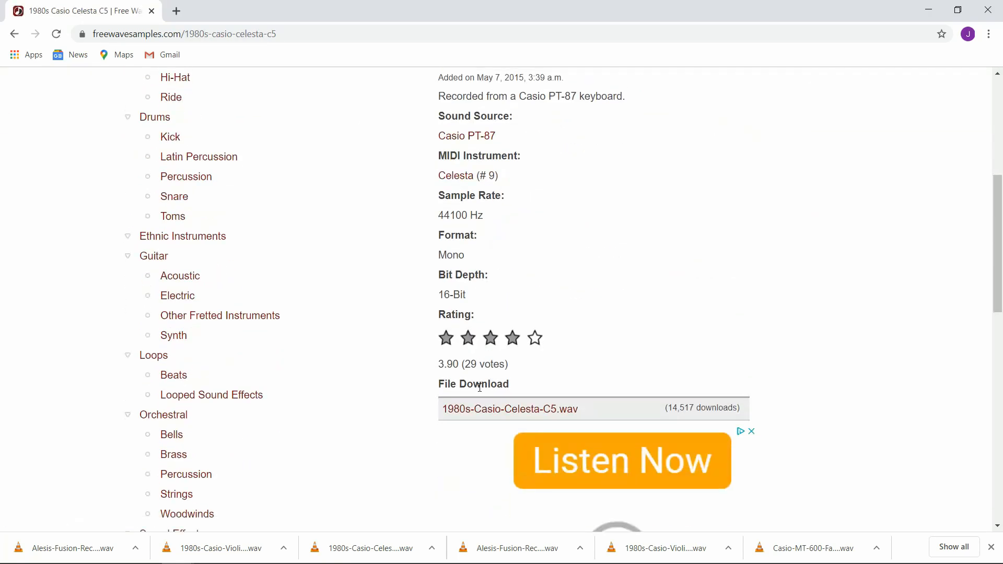
pyautogui.click(496, 413)
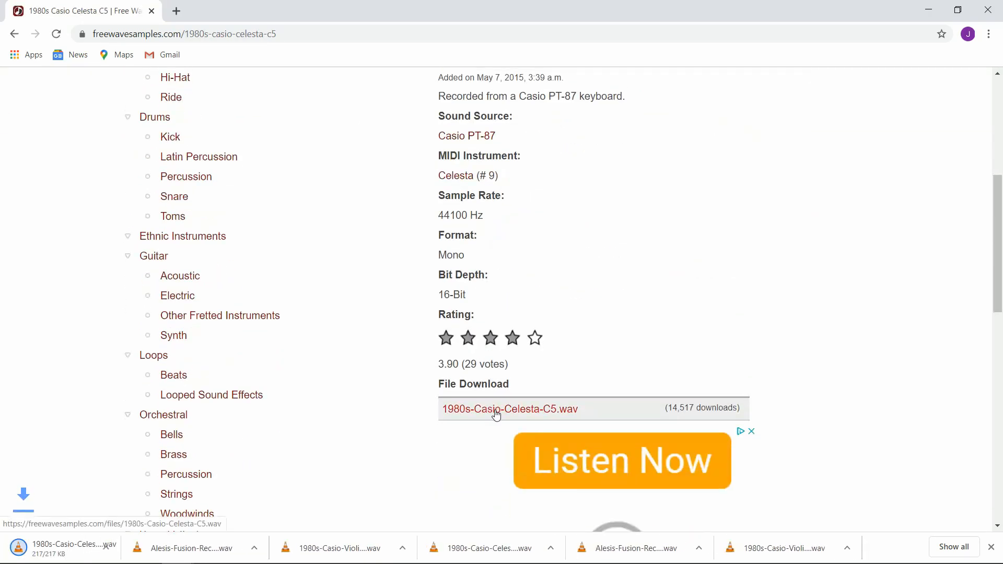
# Step: Download Alesis-Fusion-Recorder-C5.wav from the Alesis Fusion Recorder C5 page in the Orchestral Woodwinds category
pyautogui.scroll(-6, 476, 404)
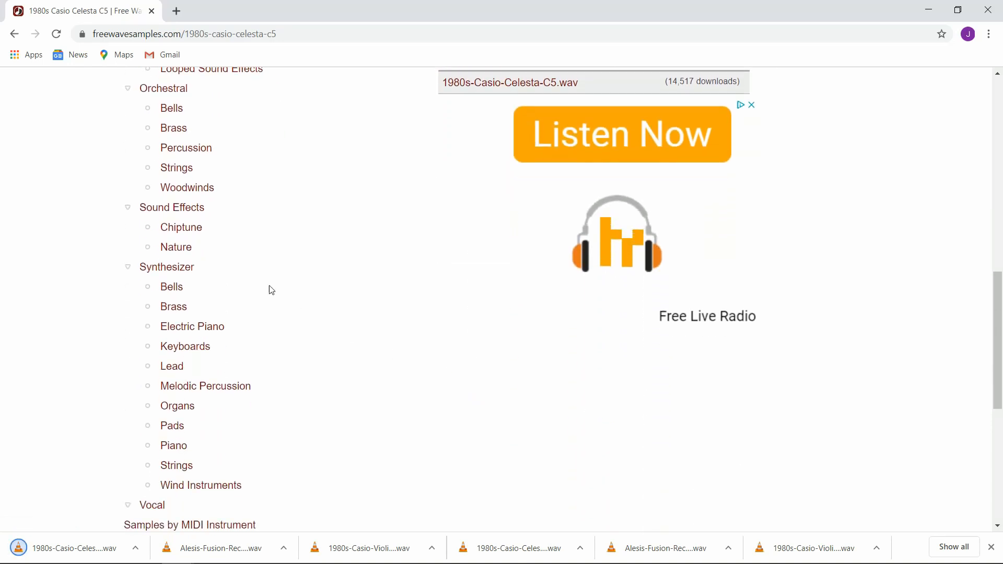
pyautogui.click(195, 193)
pyautogui.scroll(-5, 494, 380)
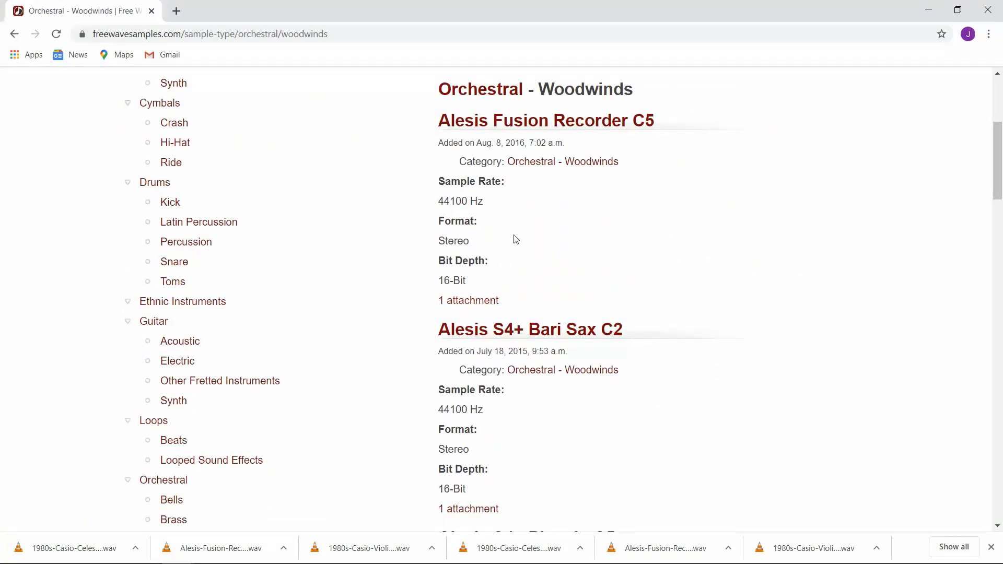
pyautogui.click(478, 306)
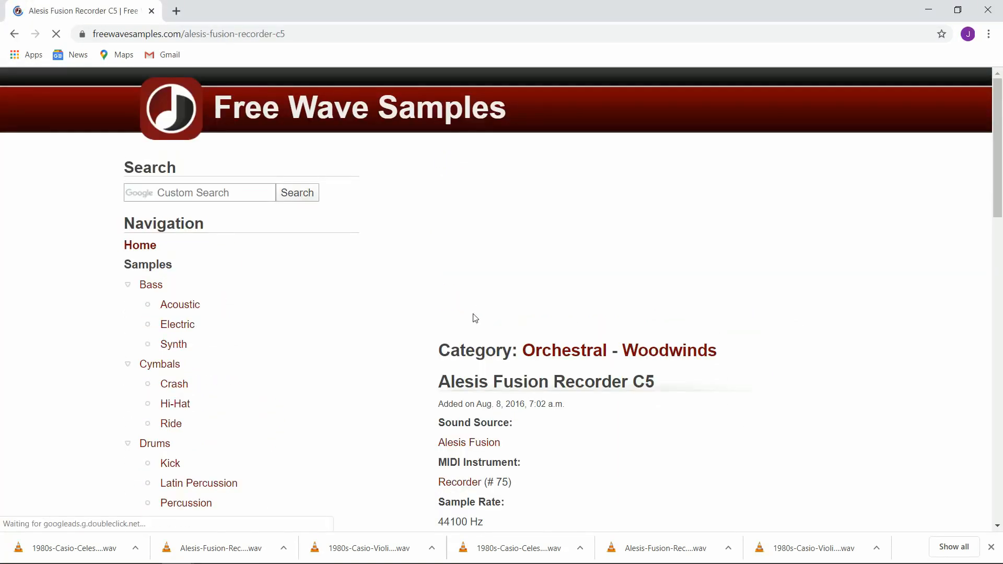
pyautogui.scroll(-5, 475, 334)
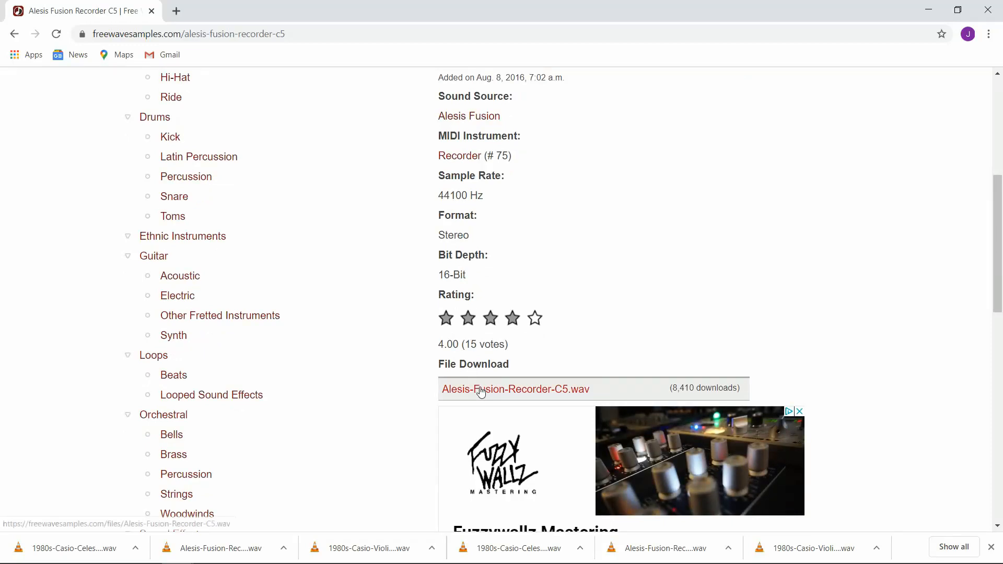
pyautogui.click(481, 390)
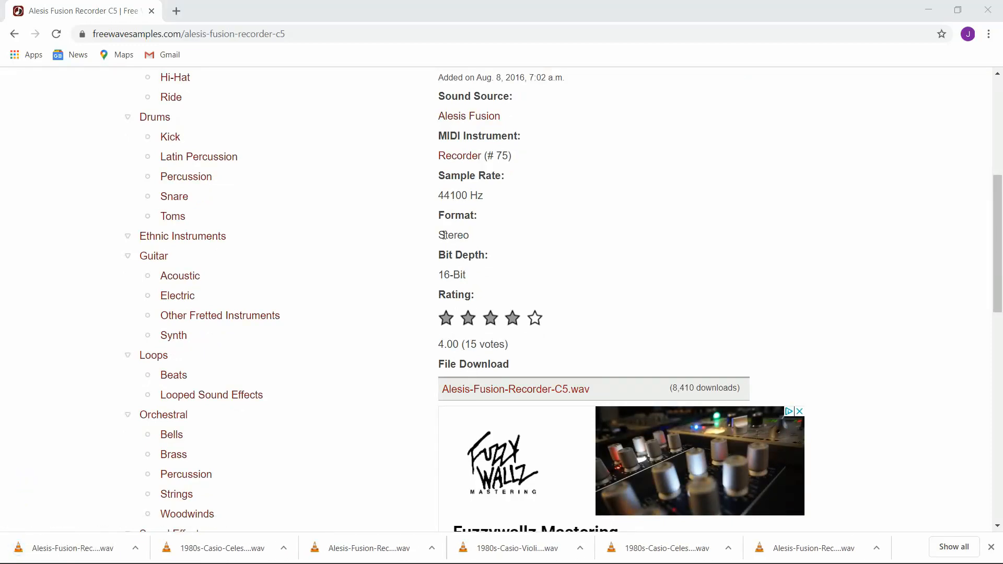
# Step: Switch to File Explorer and move both downloaded WAV files from Downloads into the SAMPLES folder within DIY_FILMMAKING's AUDIO folder
pyautogui.hotkey('alt', 'Tab')
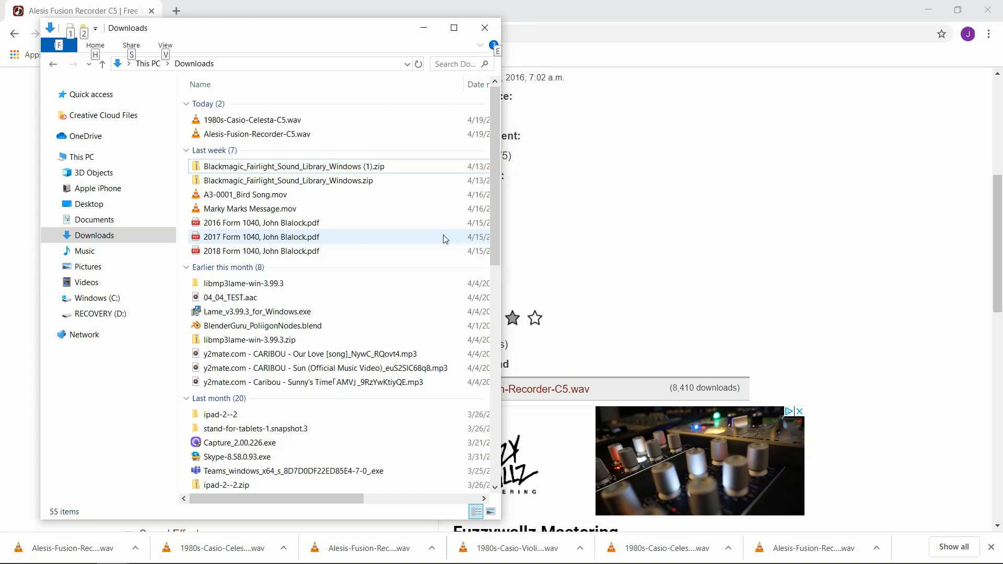
pyautogui.click(295, 120)
pyautogui.keyDown('shift'); pyautogui.click(314, 134); pyautogui.keyUp('shift')
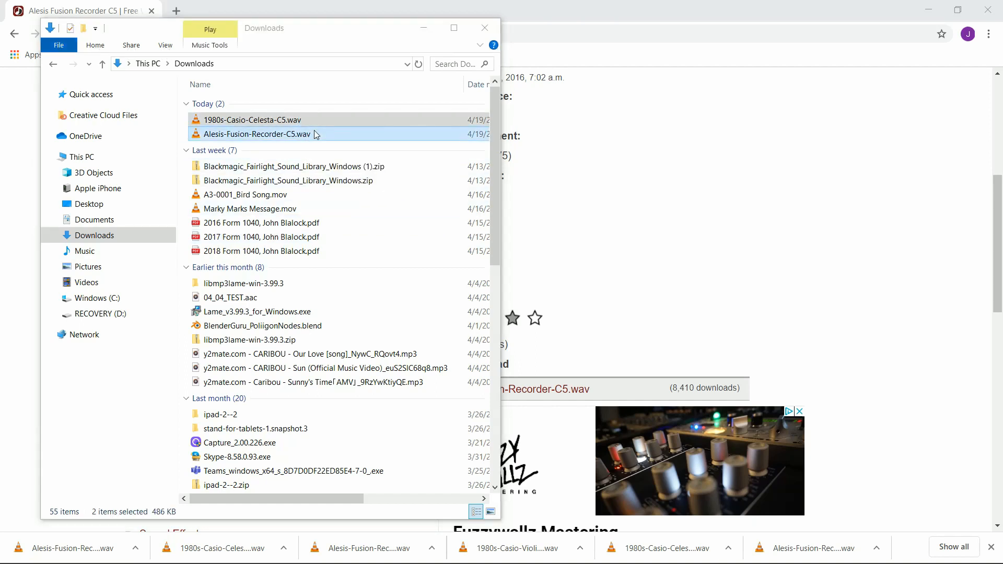
pyautogui.hotkey('alt', 'Tab')
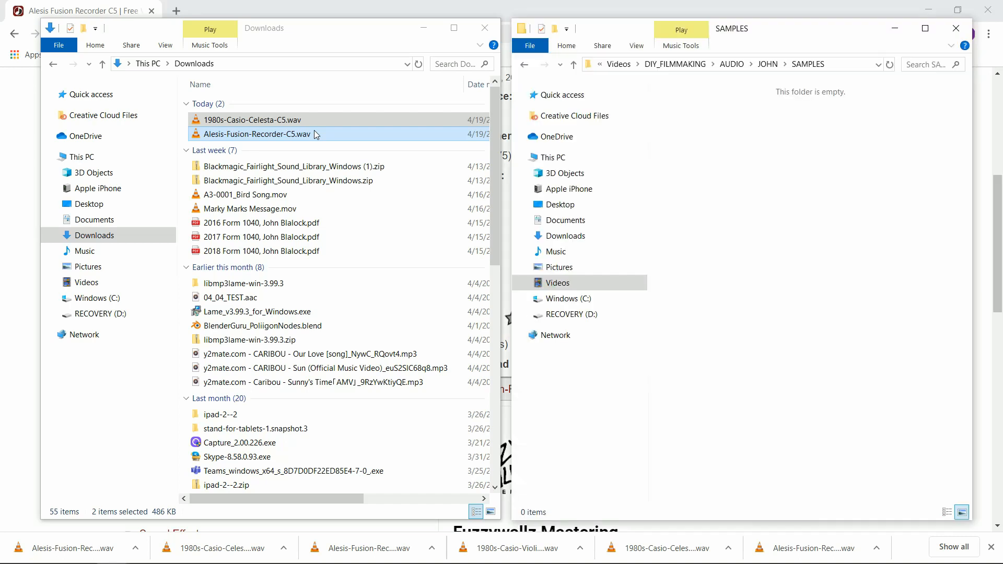
pyautogui.click(678, 63)
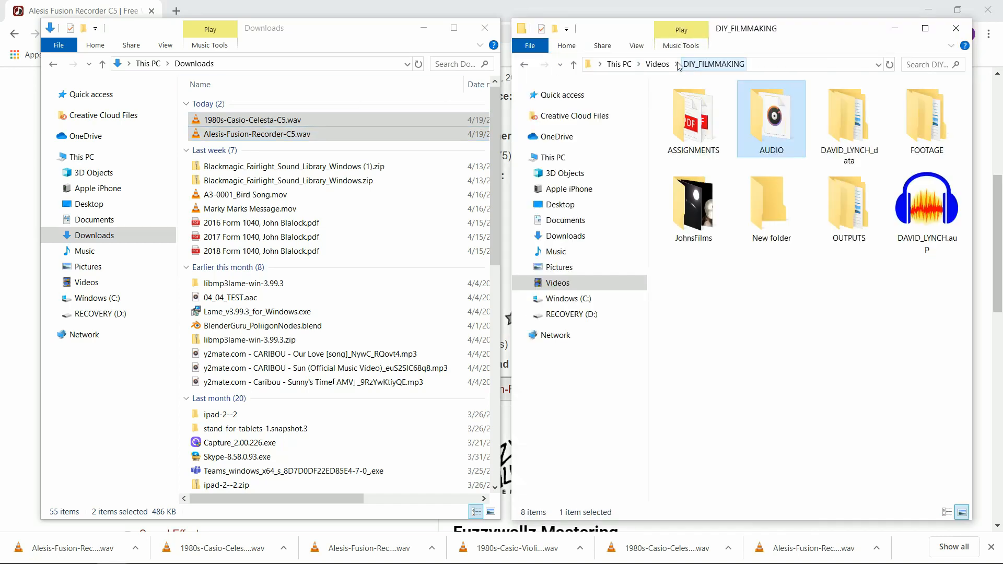
pyautogui.doubleClick(770, 116)
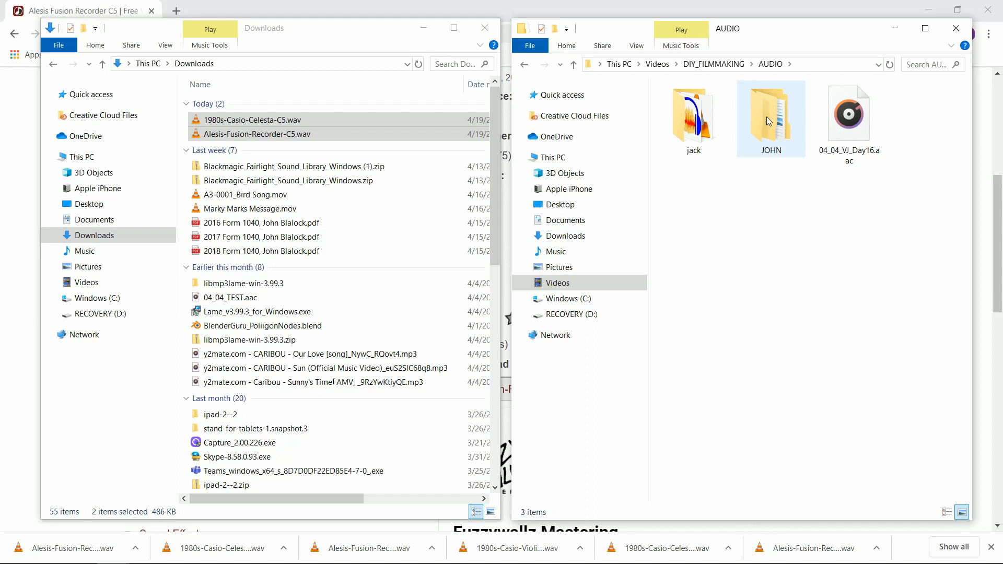
pyautogui.doubleClick(767, 116)
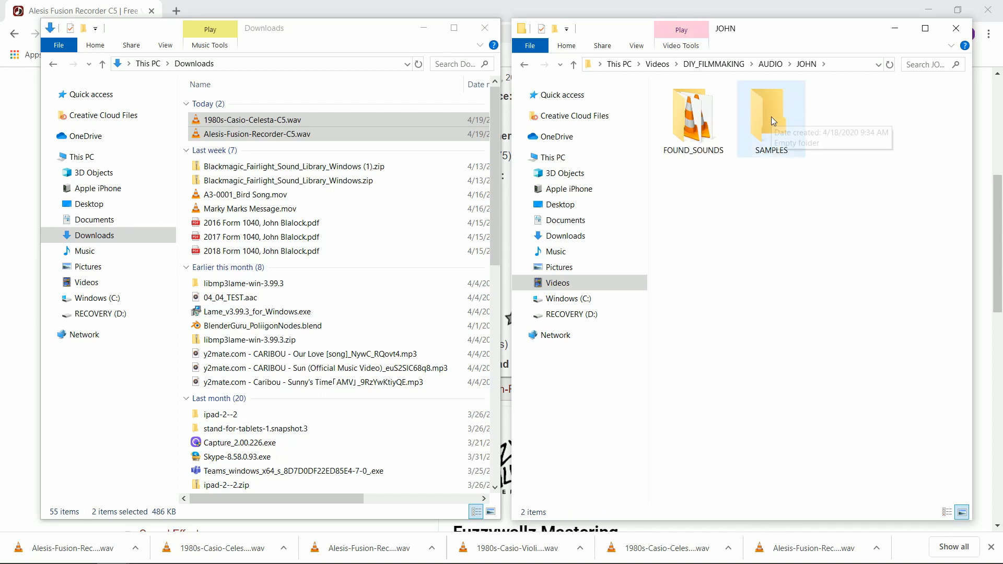
pyautogui.doubleClick(771, 117)
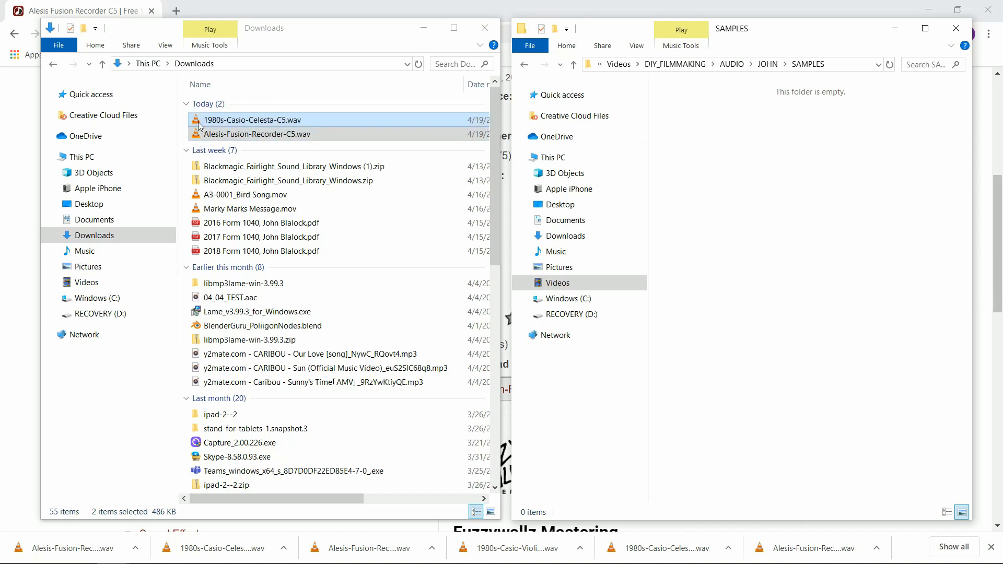
pyautogui.moveTo(198, 125); pyautogui.dragTo(721, 151)
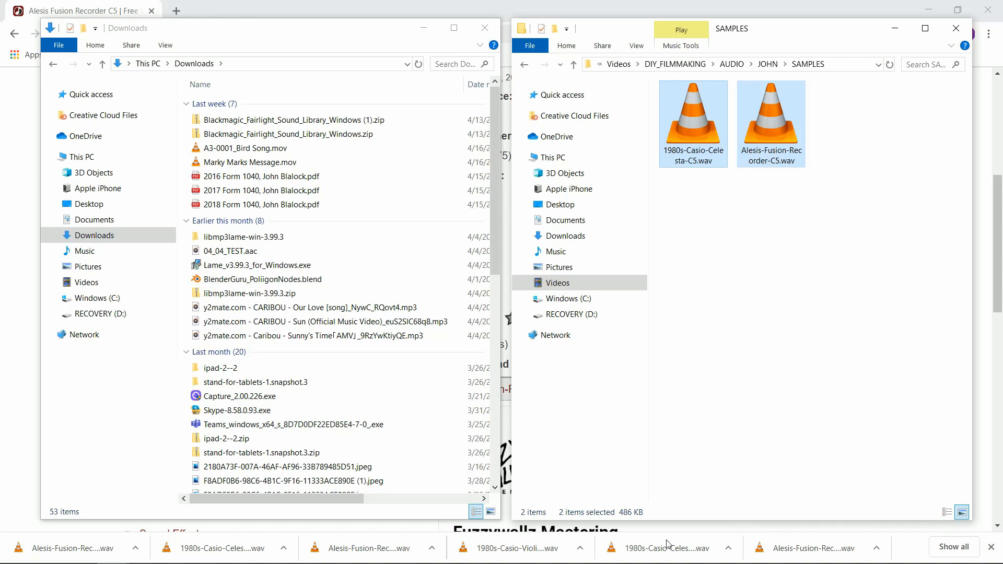
# Step: Switch to DaVinci Resolve and open the 05_SOUND_WALK project
pyautogui.moveTo(653, 563)
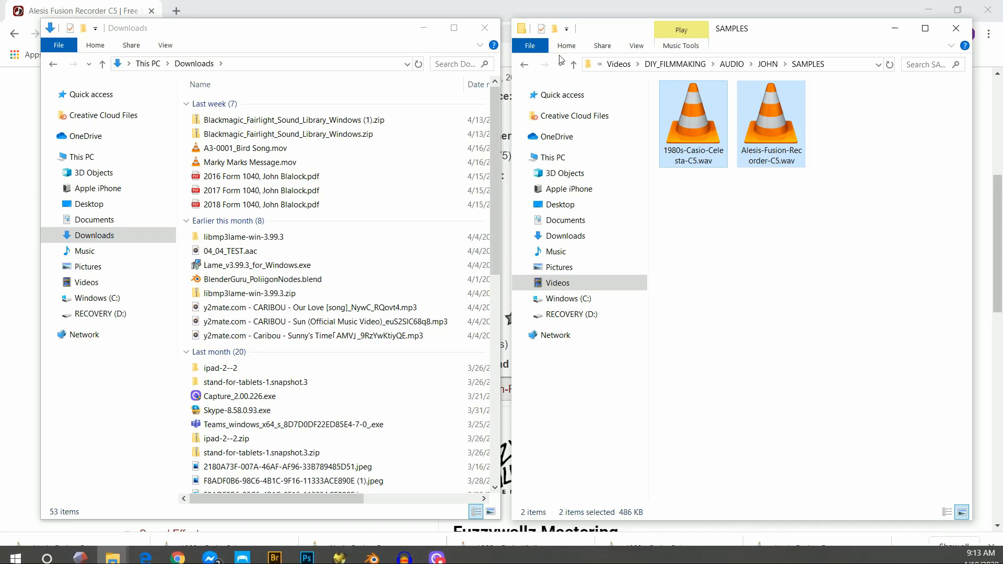
pyautogui.press('alt')
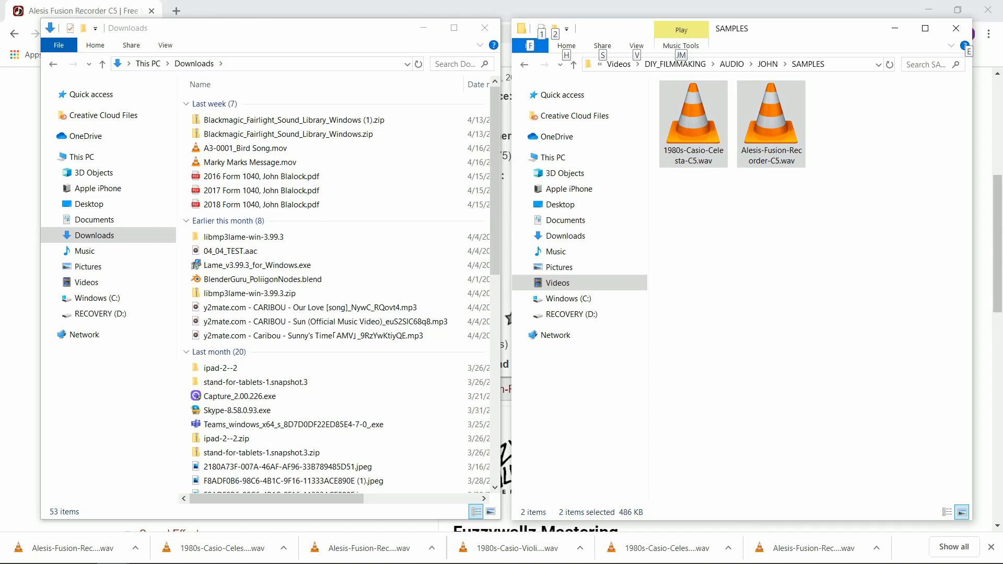
pyautogui.hotkey('alt', 'Tab')
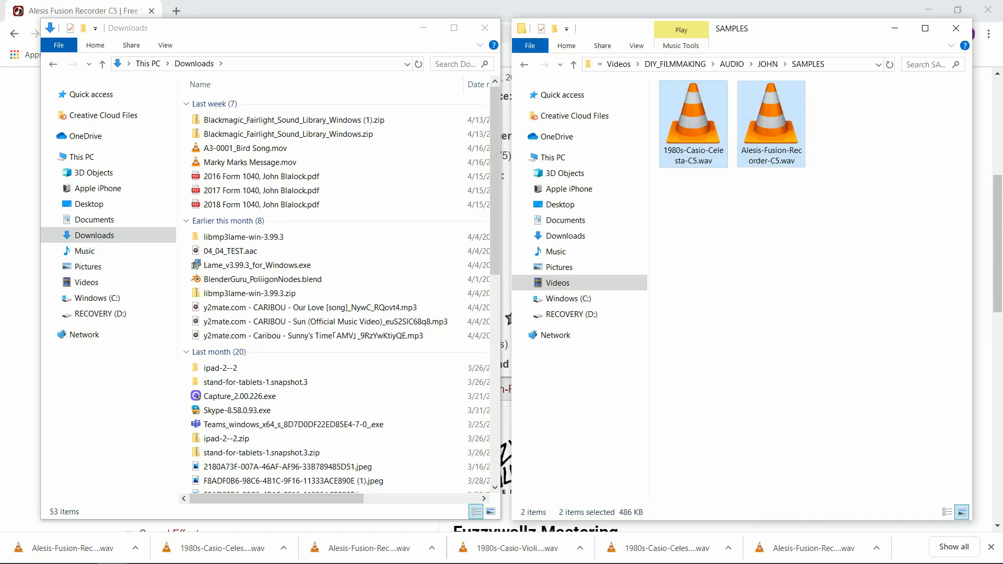
pyautogui.hotkey('alt', 'Tab')
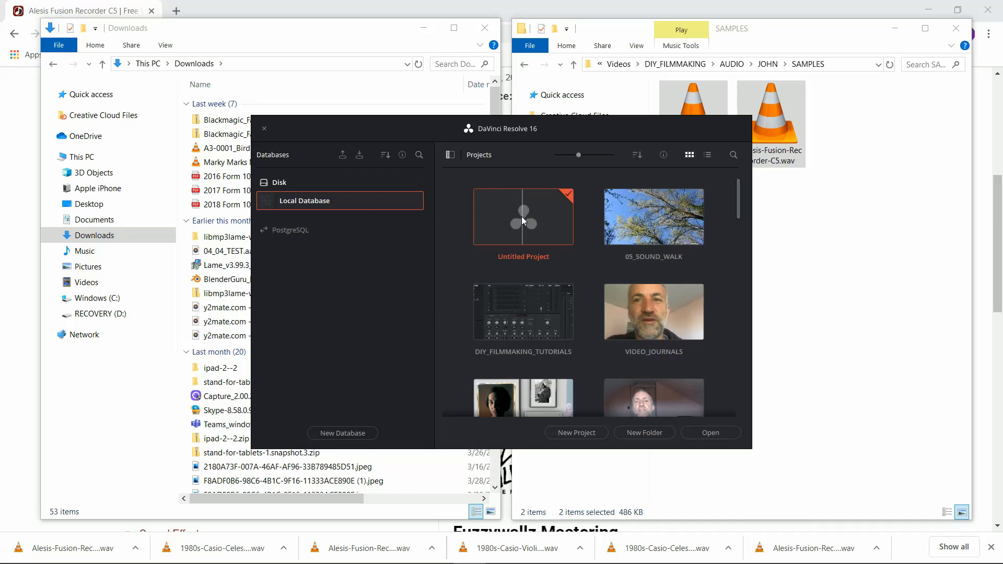
pyautogui.doubleClick(645, 221)
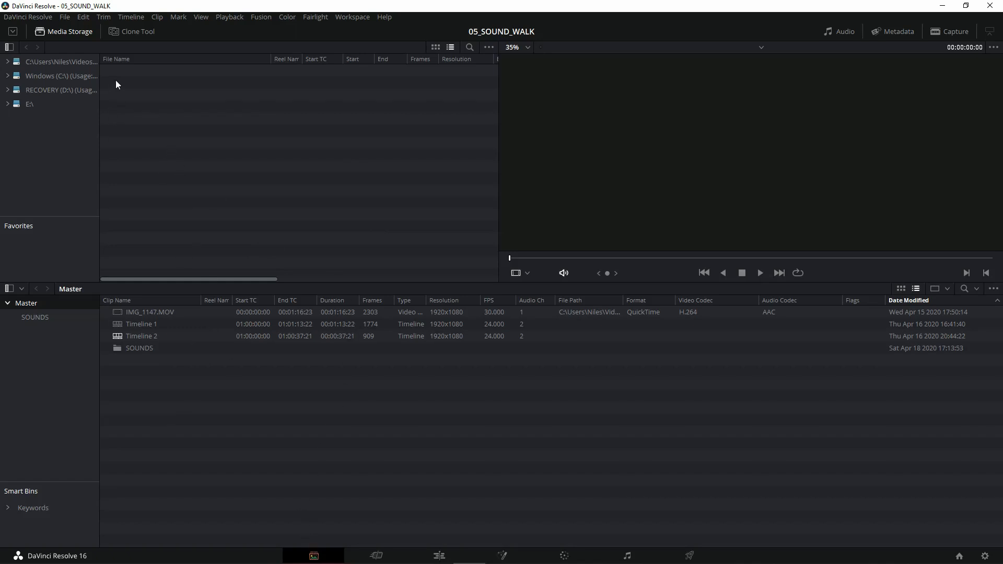
# Step: Browse the media storage from the Videos location to the B_ROLL folder inside DIY_FILMMAKING's FOOTAGE folder
pyautogui.doubleClick(45, 61)
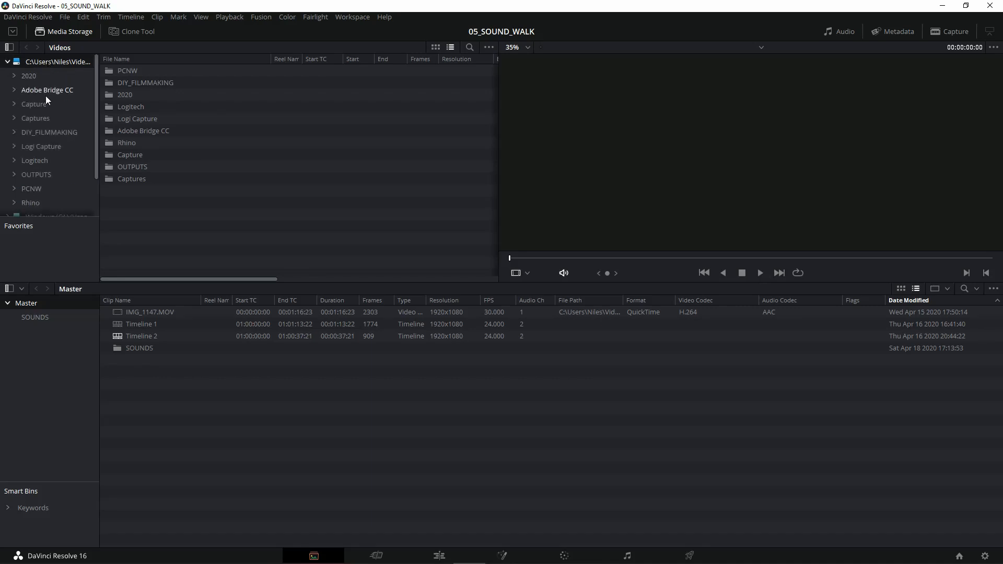
pyautogui.scroll(-2, 37, 179)
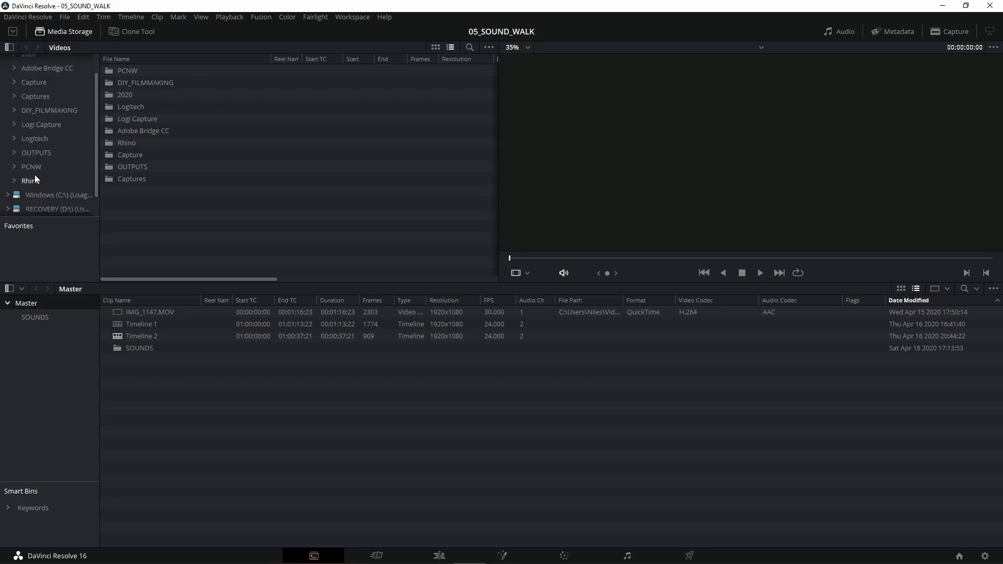
pyautogui.scroll(2, 38, 179)
pyautogui.click(43, 132)
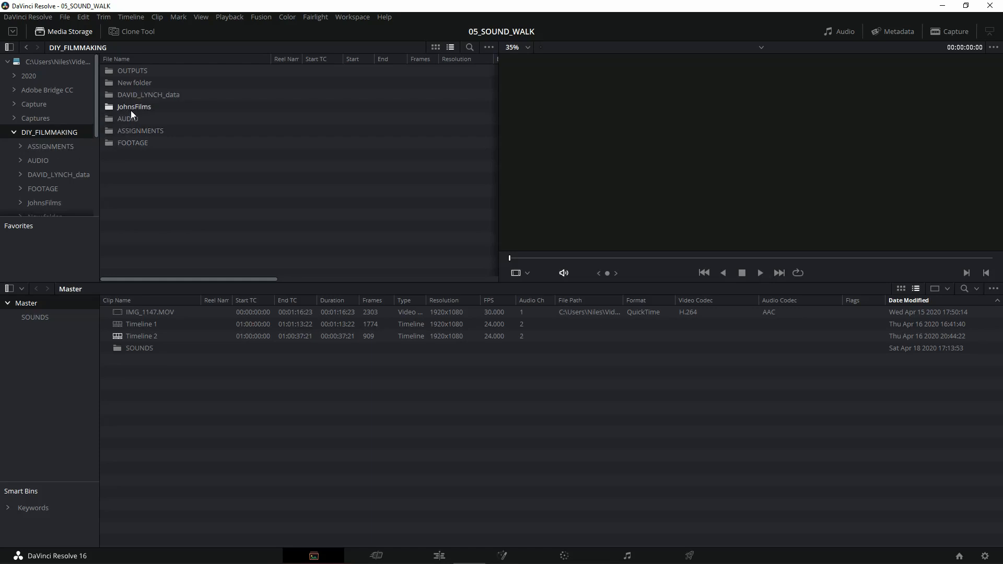
pyautogui.doubleClick(130, 143)
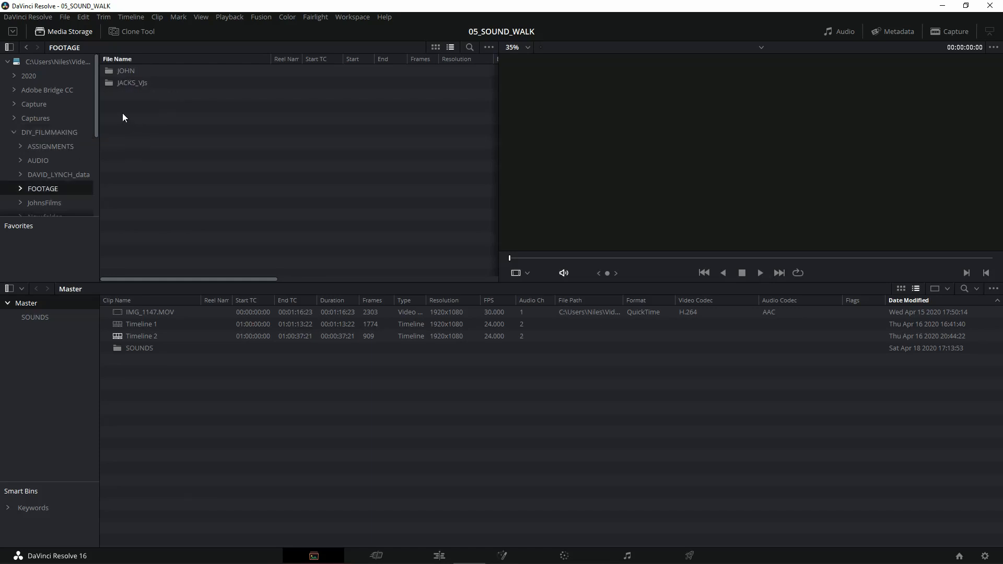
pyautogui.doubleClick(127, 73)
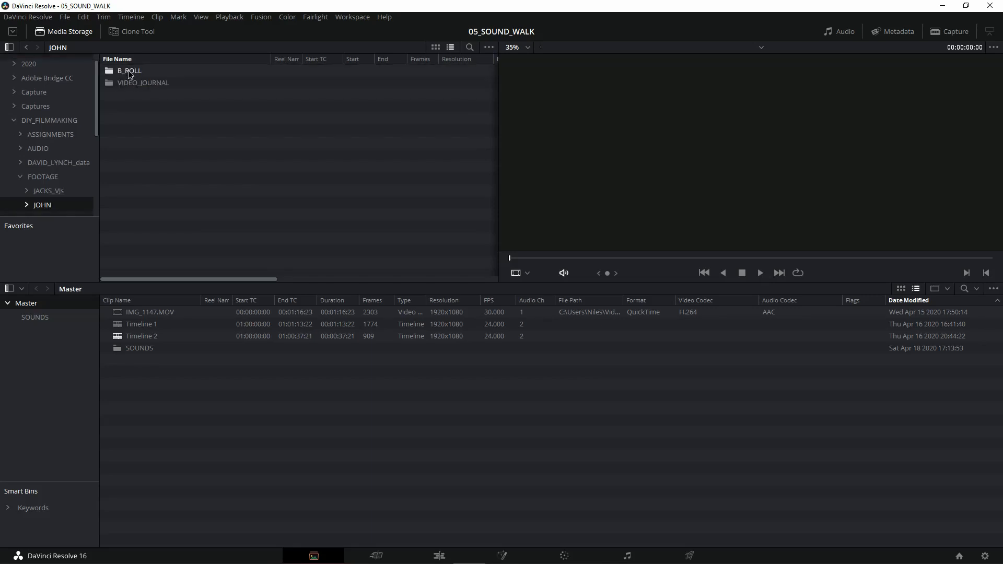
pyautogui.doubleClick(130, 72)
# Step: Preview the B-roll clips IMG_1157.MOV, IMG_1147.MOV, IMG_1136.MOV and IMG_1019.MOV by playing each one
pyautogui.click(140, 72)
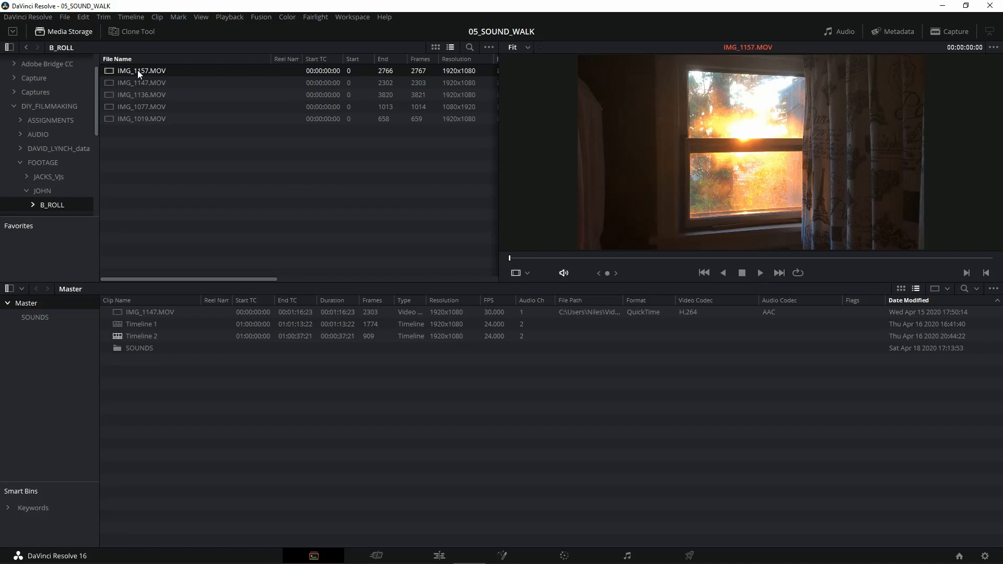
pyautogui.press('space')
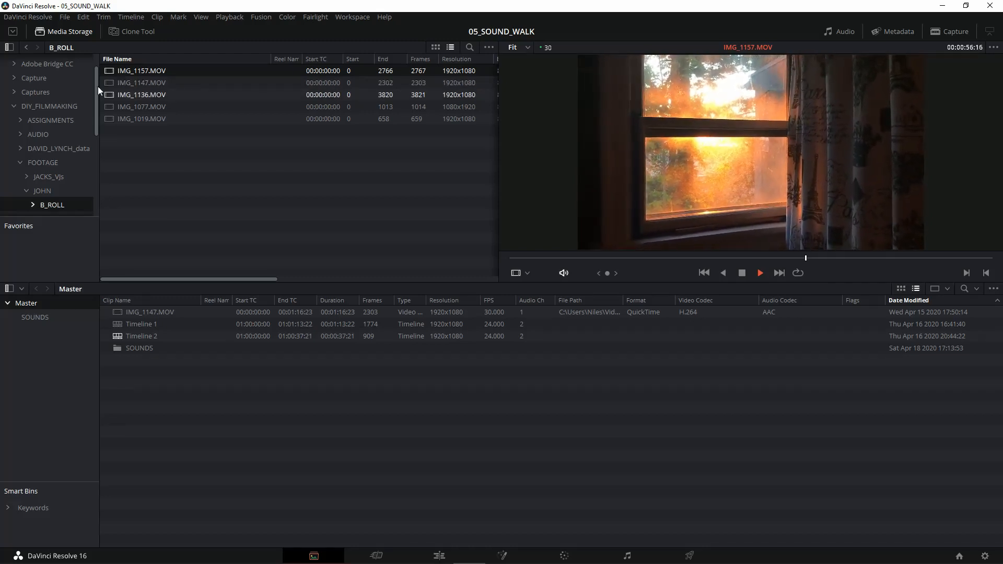
pyautogui.click(129, 82)
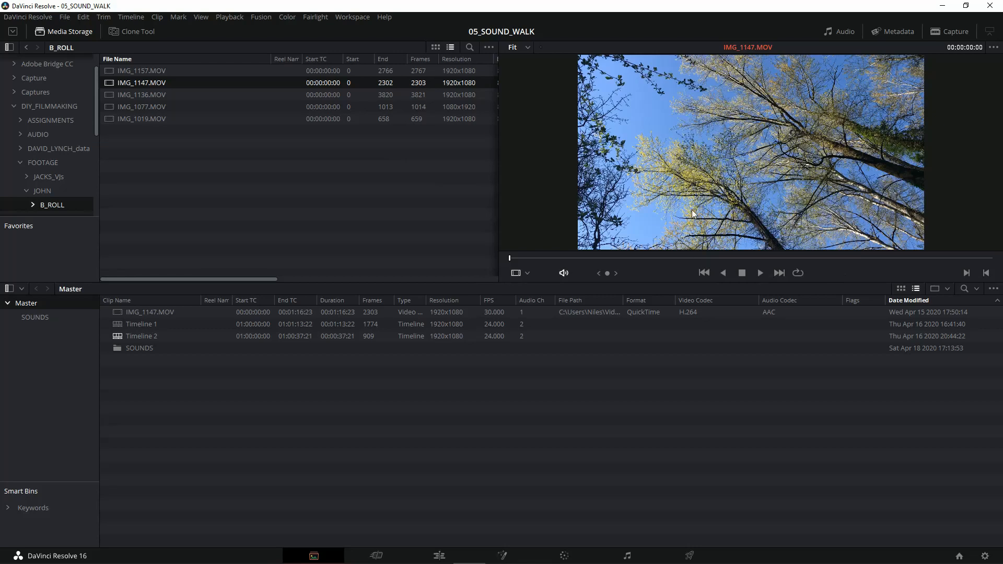
pyautogui.press('space')
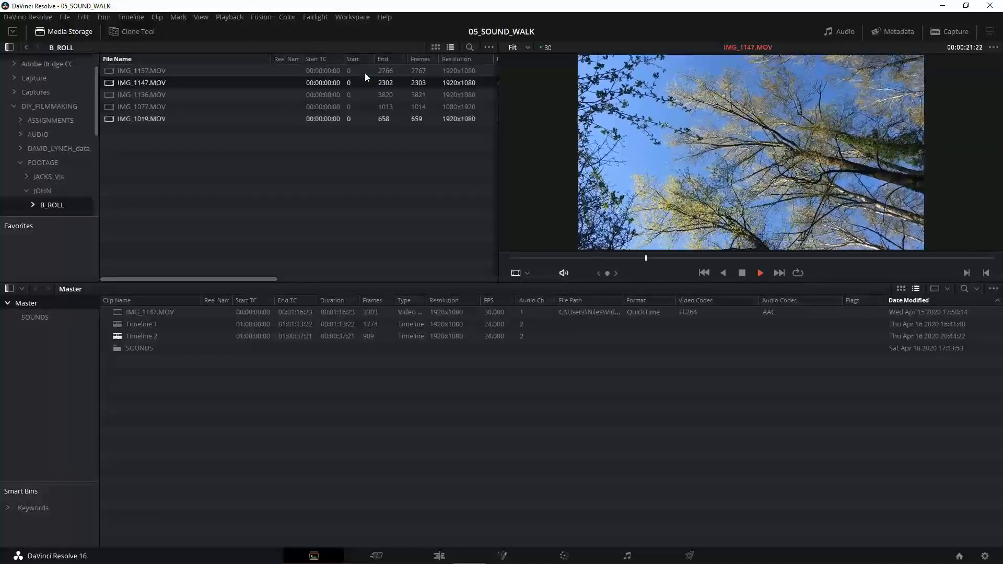
pyautogui.click(140, 95)
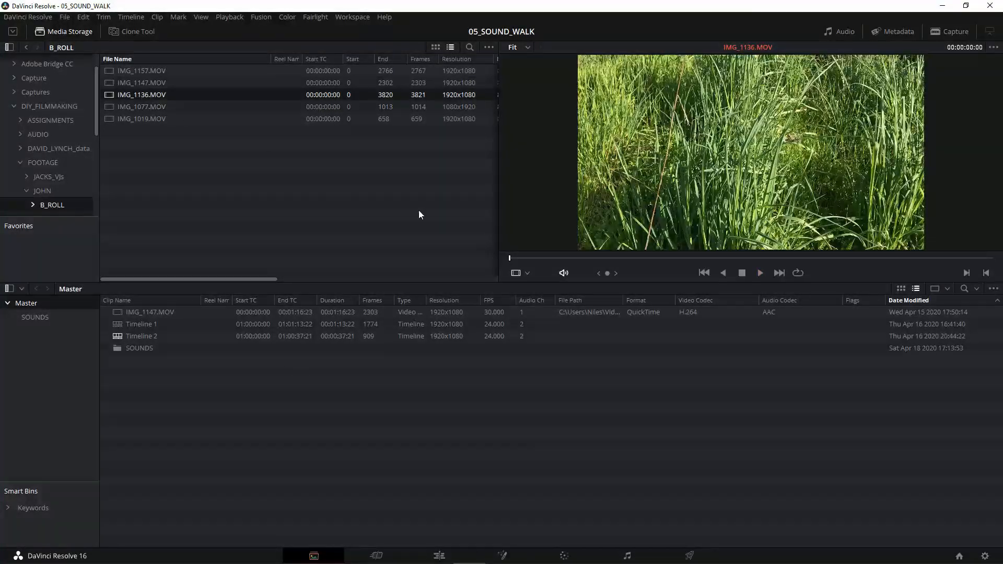
pyautogui.press('space')
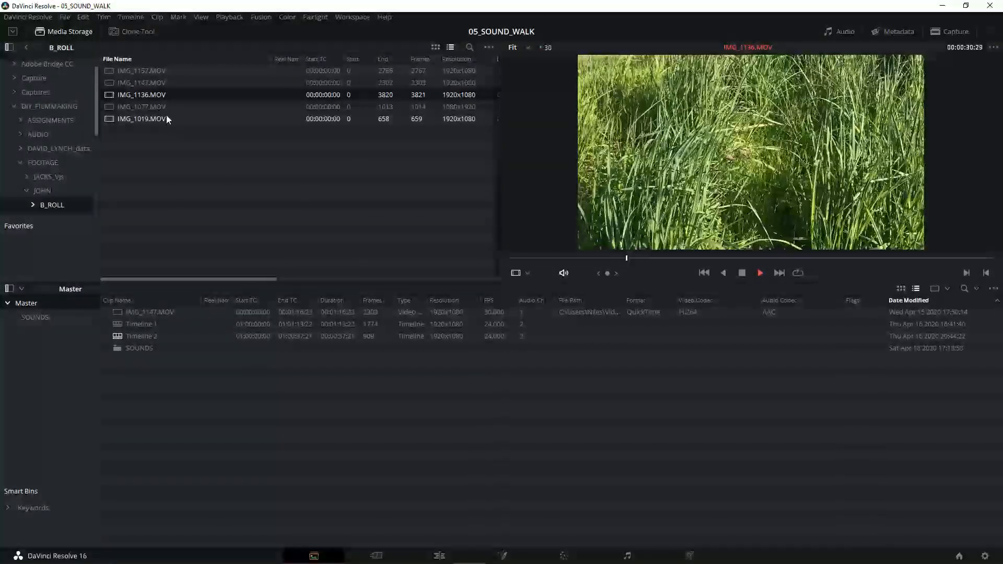
pyautogui.click(168, 123)
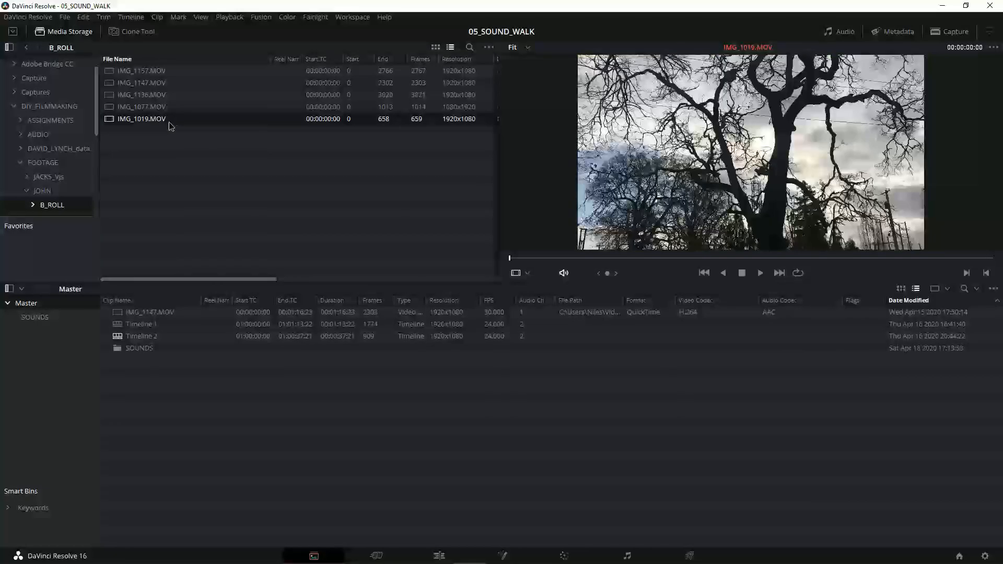
pyautogui.press('space')
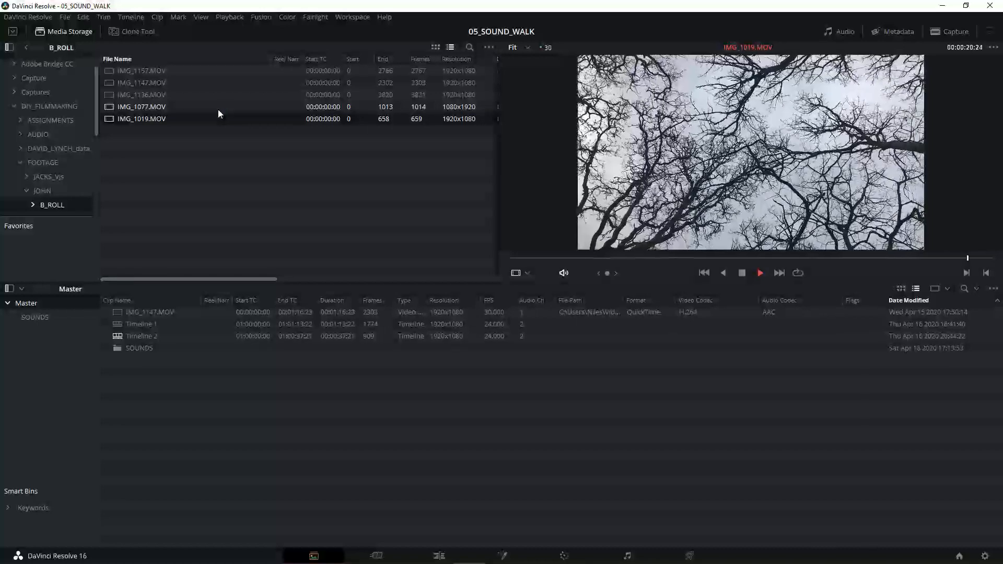
# Step: Create a new timeline named FOLEY_TREES from the IMG_1147.MOV clip in the Master bin
pyautogui.click(160, 84)
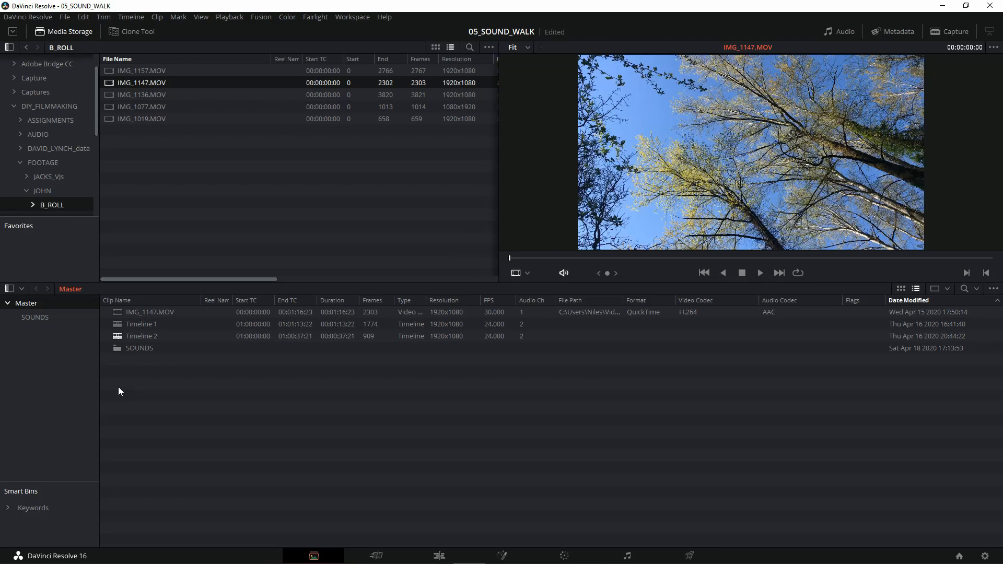
pyautogui.click(138, 313)
pyautogui.rightClick(137, 312)
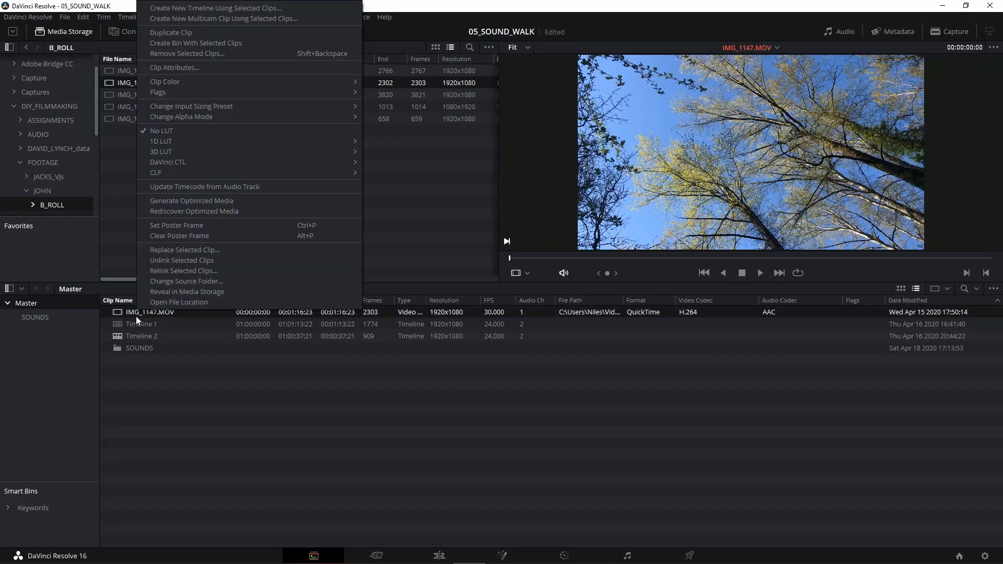
pyautogui.click(214, 8)
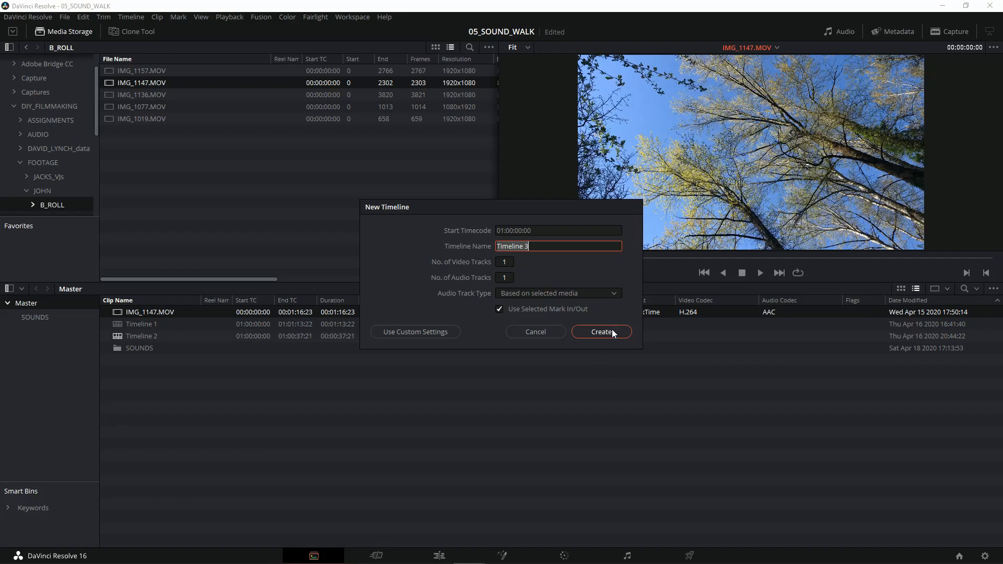
pyautogui.write('FOLEY_TREES')
pyautogui.click(612, 330)
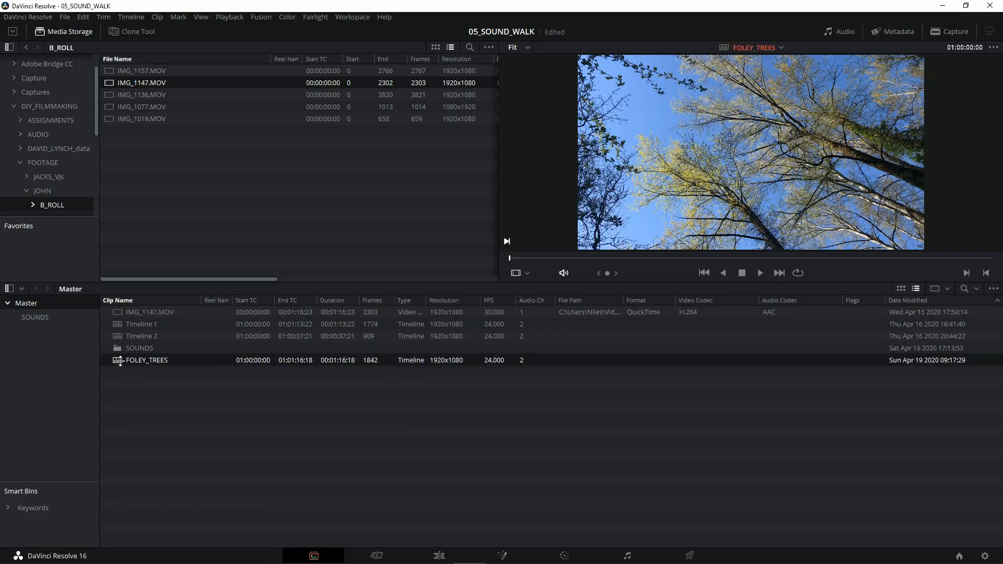
# Step: Open the FOLEY_TREES timeline on the Fairlight page and increase the Audio 1 track's height, keeping the meters displayed
pyautogui.doubleClick(120, 360)
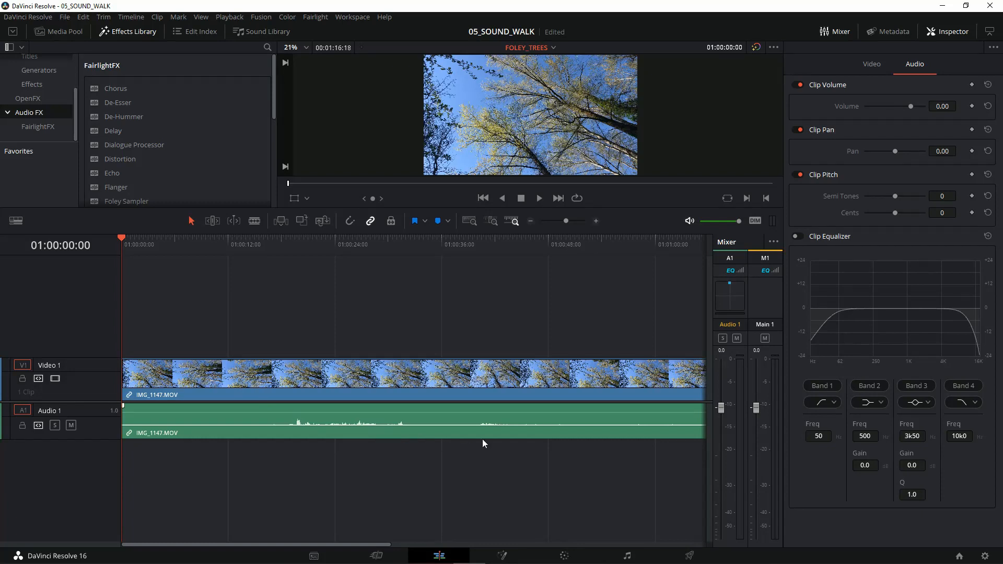
pyautogui.click(627, 556)
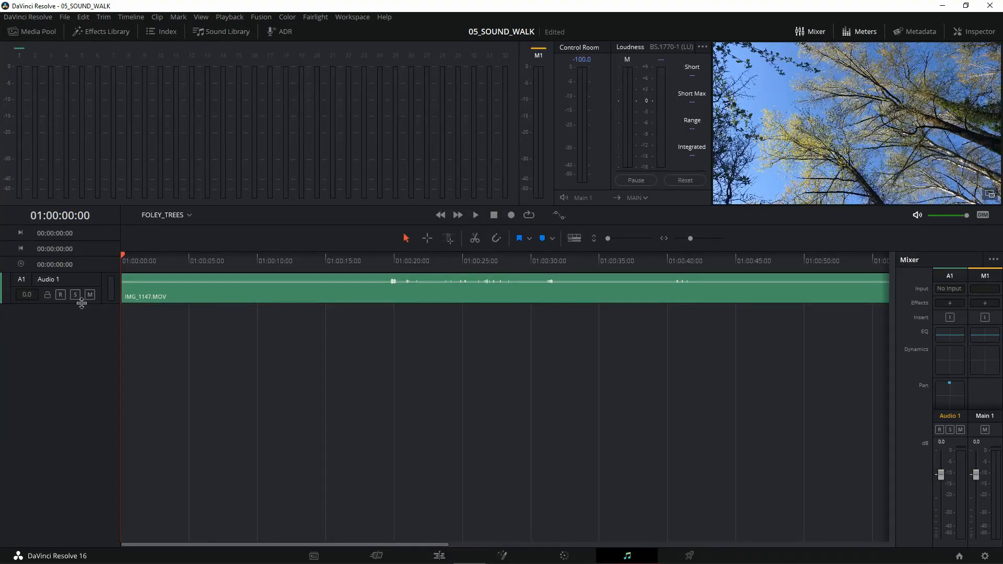
pyautogui.moveTo(81, 303); pyautogui.dragTo(84, 348)
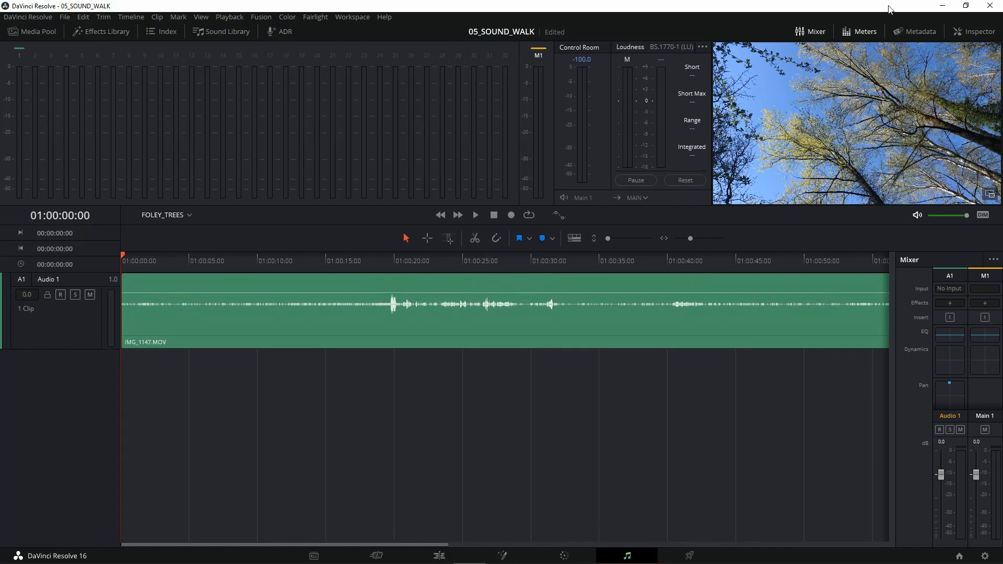
pyautogui.click(862, 32)
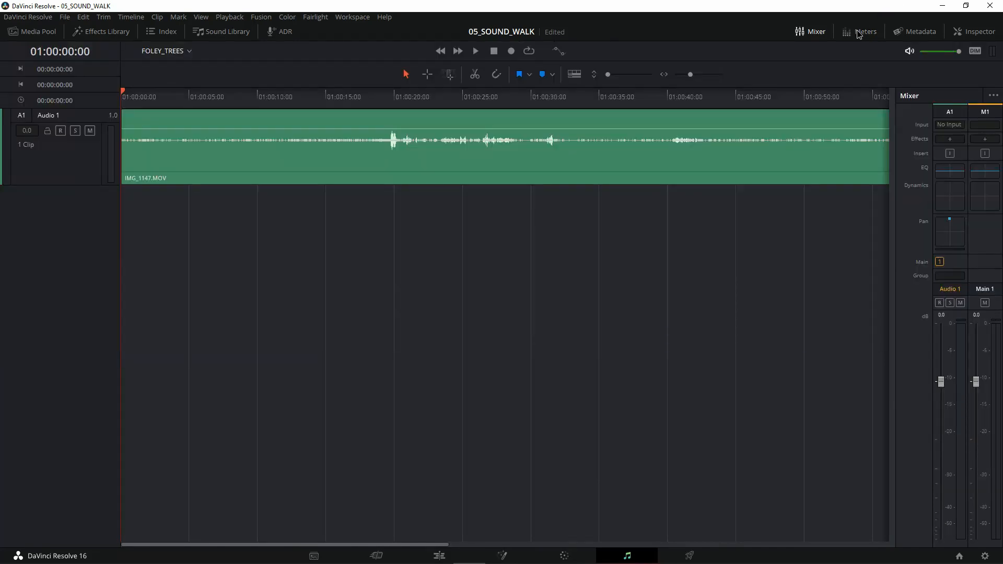
pyautogui.click(857, 30)
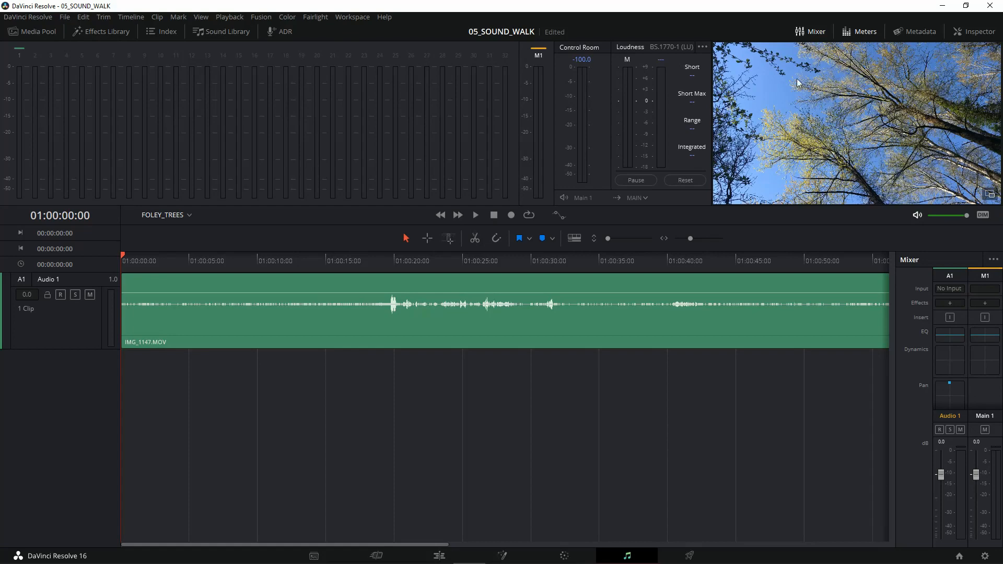
# Step: Play the opening seconds of the FOLEY_TREES timeline, fit the whole clip in view and return the playhead to 01:00:00:00
pyautogui.press('space')
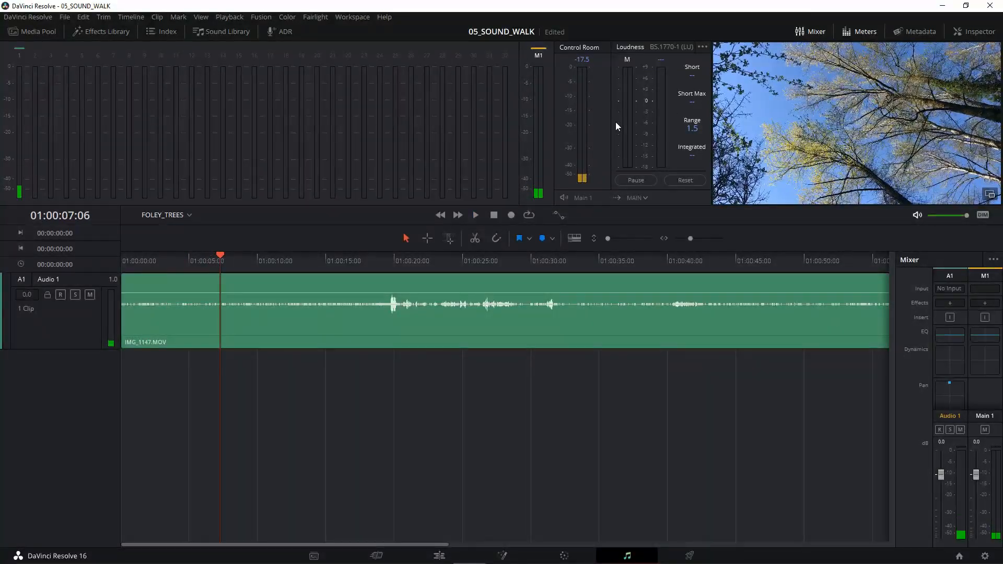
pyautogui.scroll(9, 534, 321)
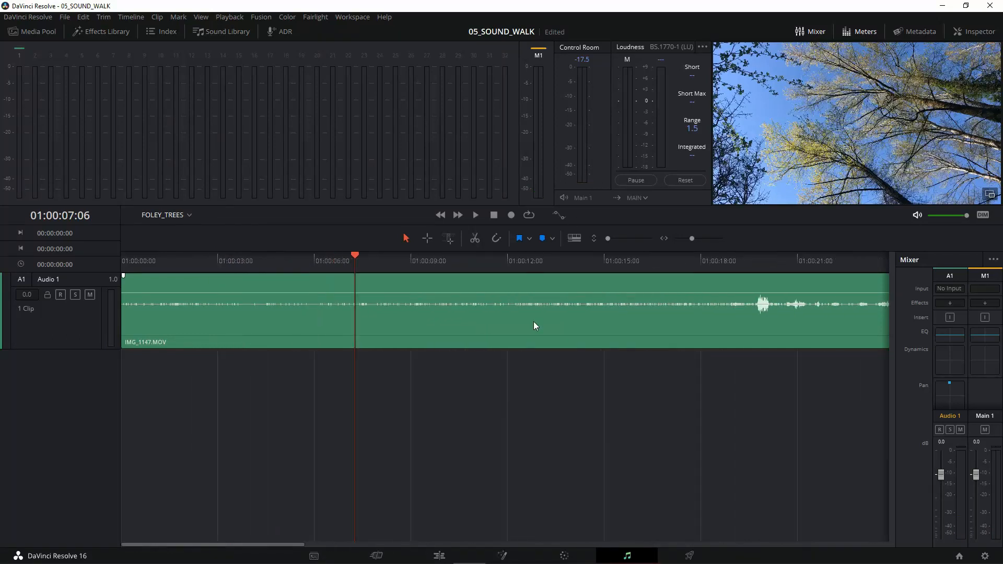
pyautogui.scroll(-5, 534, 321)
pyautogui.scroll(-5, 541, 324)
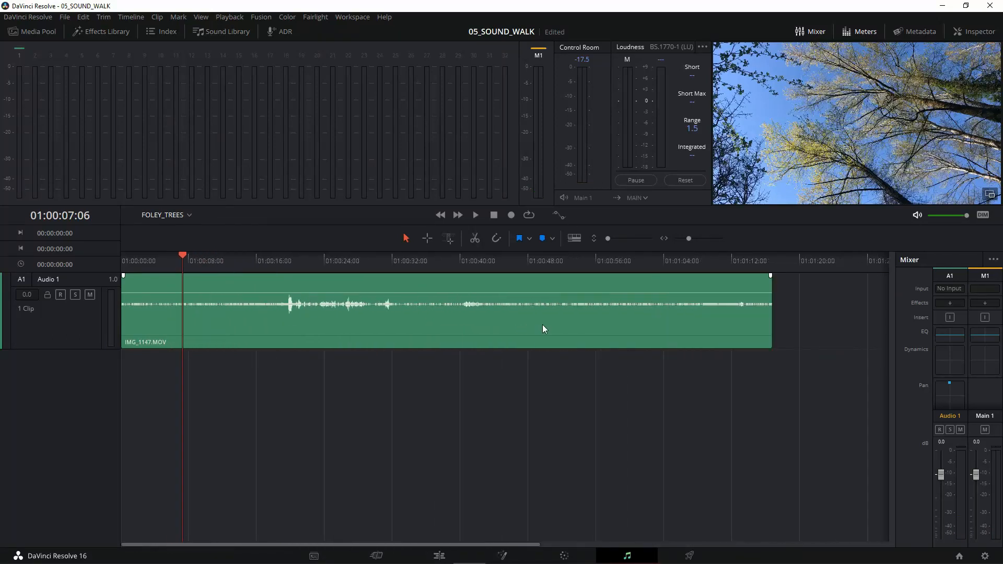
pyautogui.scroll(1, 542, 324)
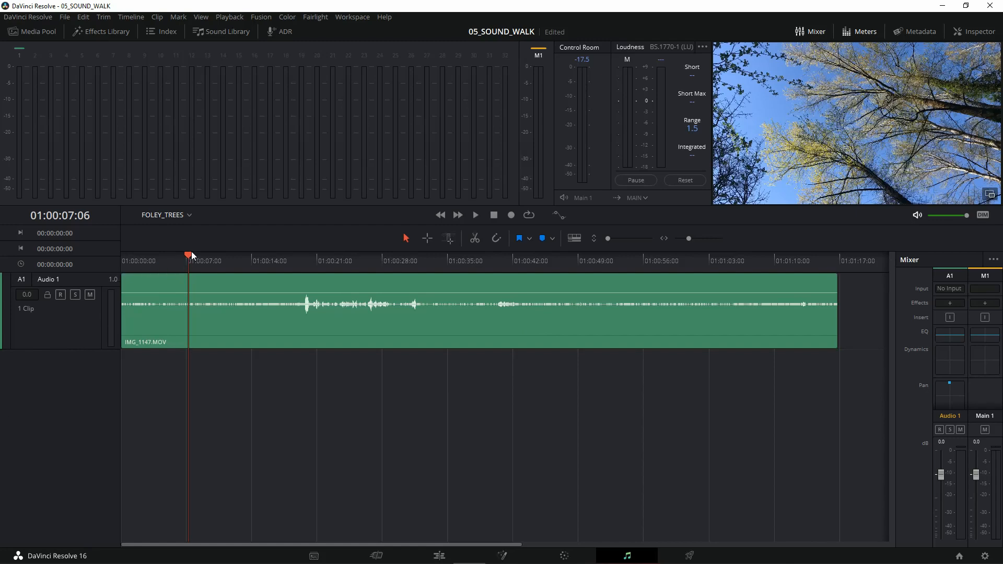
pyautogui.moveTo(191, 252); pyautogui.dragTo(120, 278)
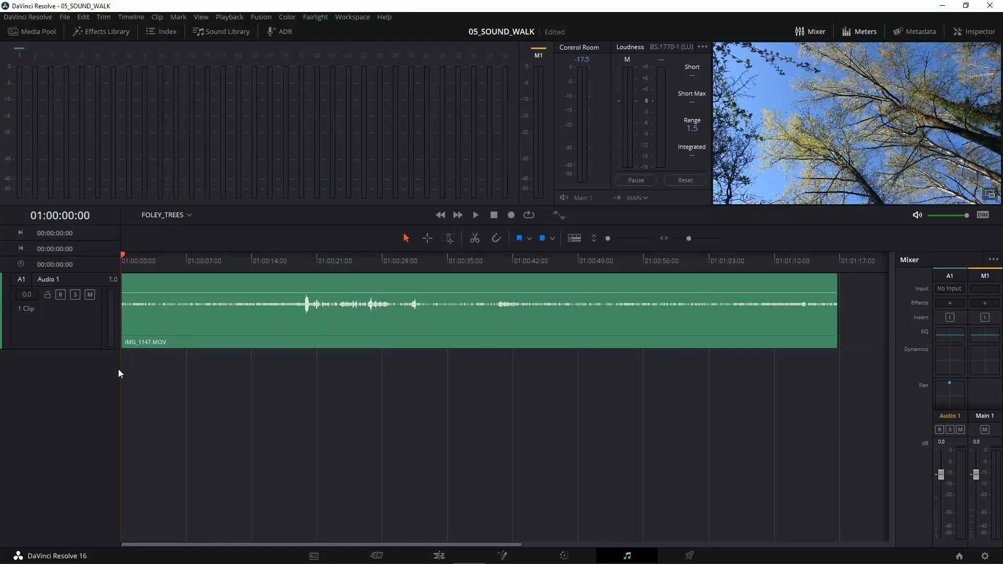
# Step: Add a mono audio track below Audio 1
pyautogui.rightClick(62, 386)
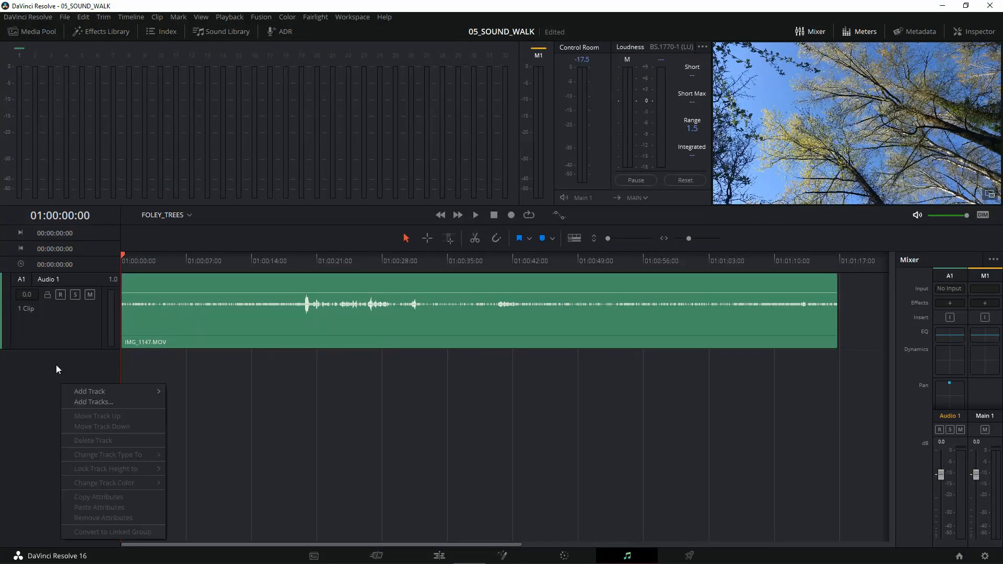
pyautogui.moveTo(85, 390)
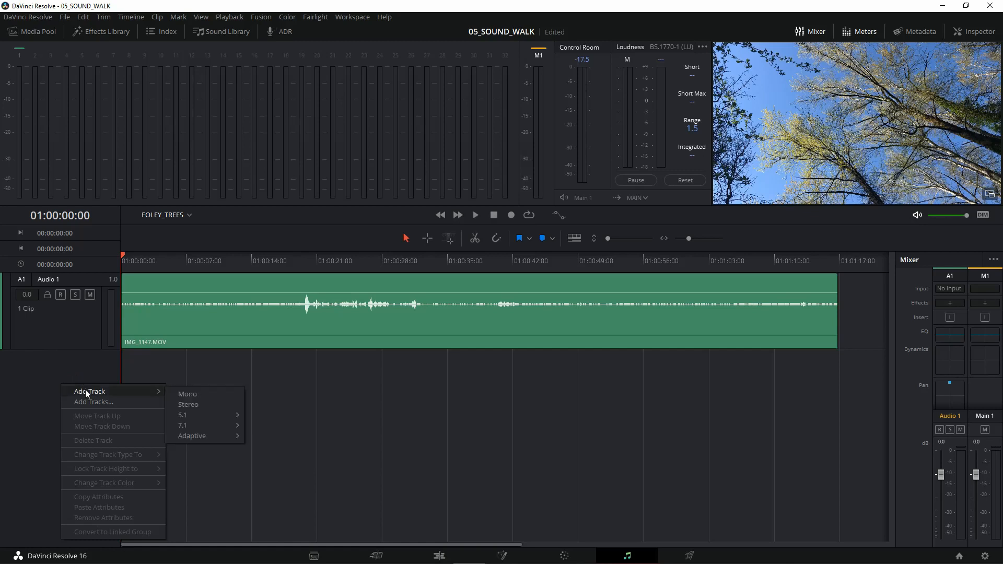
pyautogui.click(206, 395)
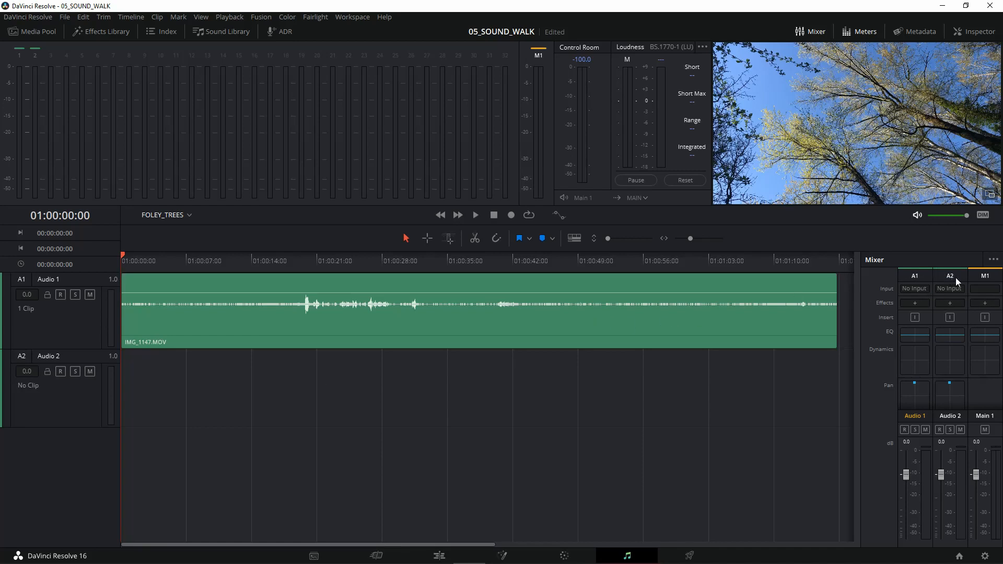
# Step: Load the Foley Sampler instrument on the Audio 2 track and move its window clear of the video preview
pyautogui.click(948, 303)
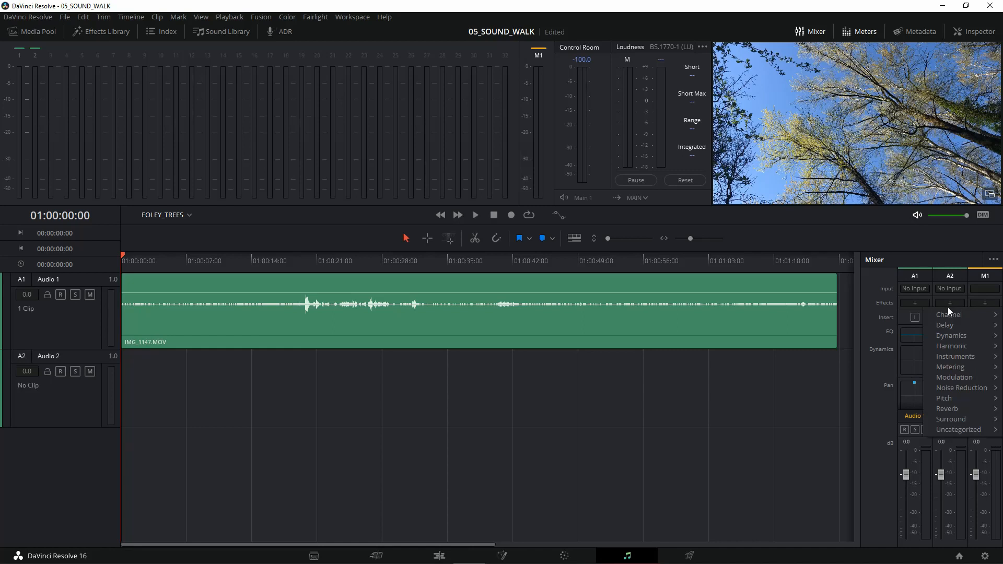
pyautogui.moveTo(949, 325)
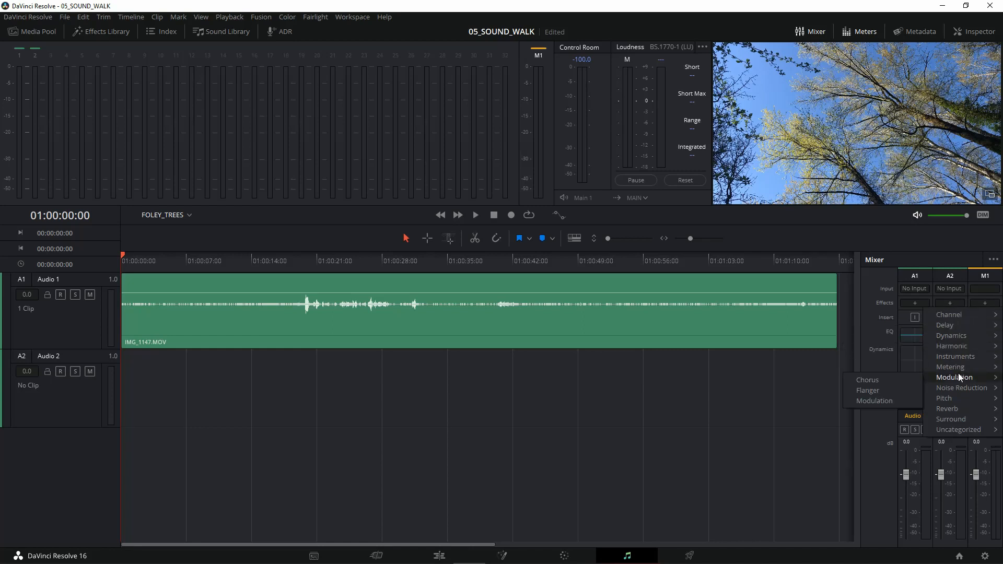
pyautogui.moveTo(961, 359)
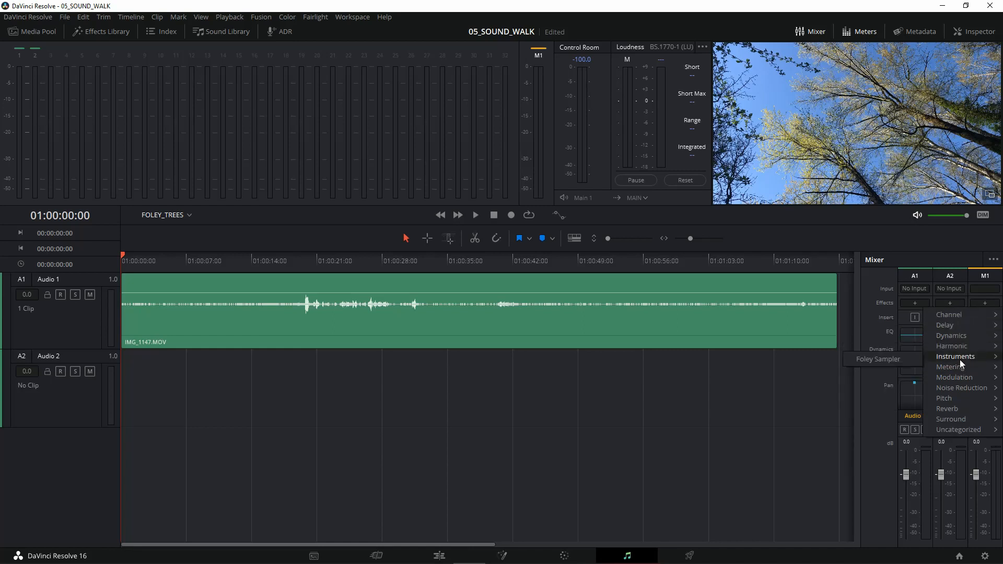
pyautogui.click(891, 360)
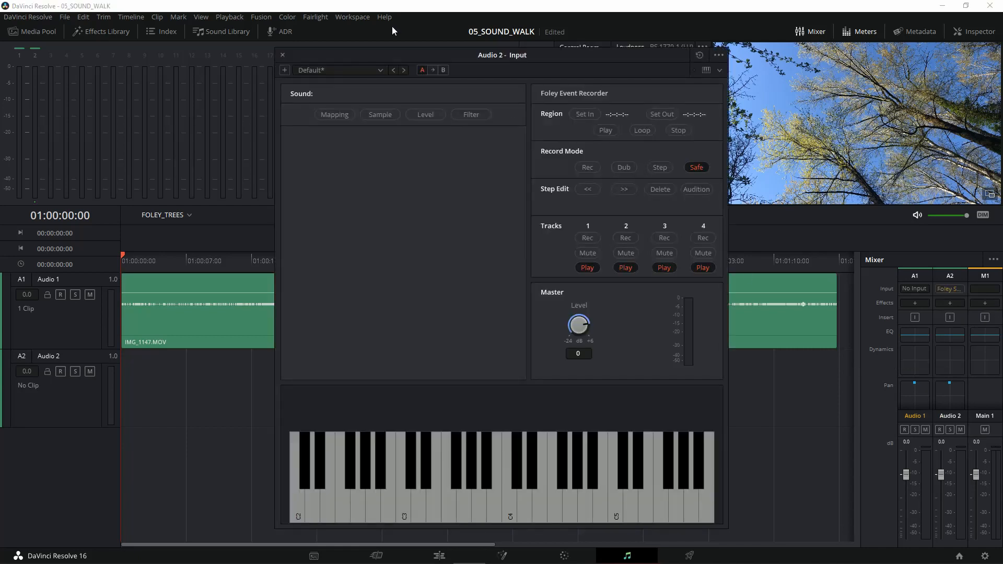
pyautogui.moveTo(421, 56); pyautogui.dragTo(362, 21)
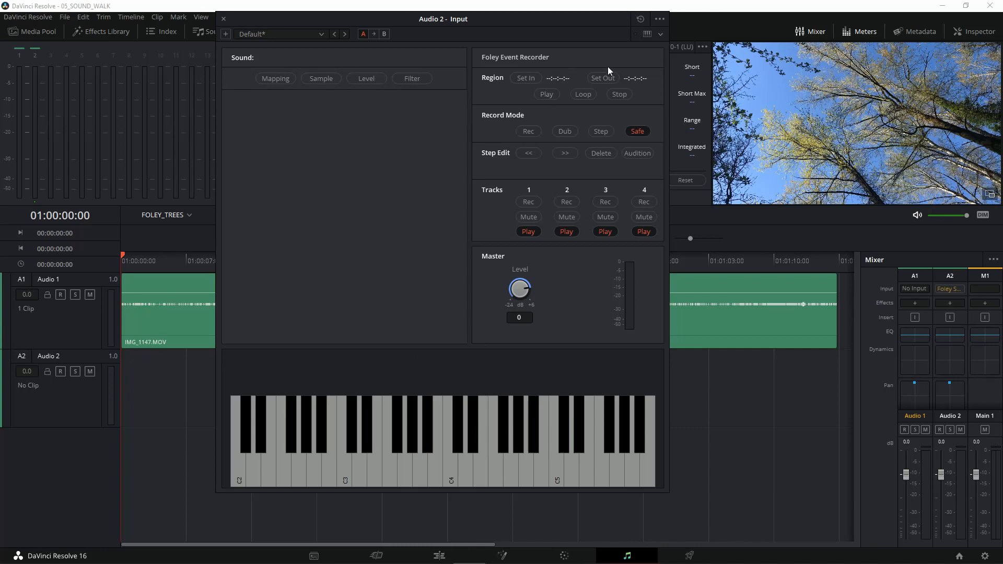
# Step: Add the sample 1980s-Casio-Celesta-C5.wav from the SAMPLES folder within DIY_FILMMAKING's AUDIO folder to the Foley Sampler
pyautogui.click(659, 20)
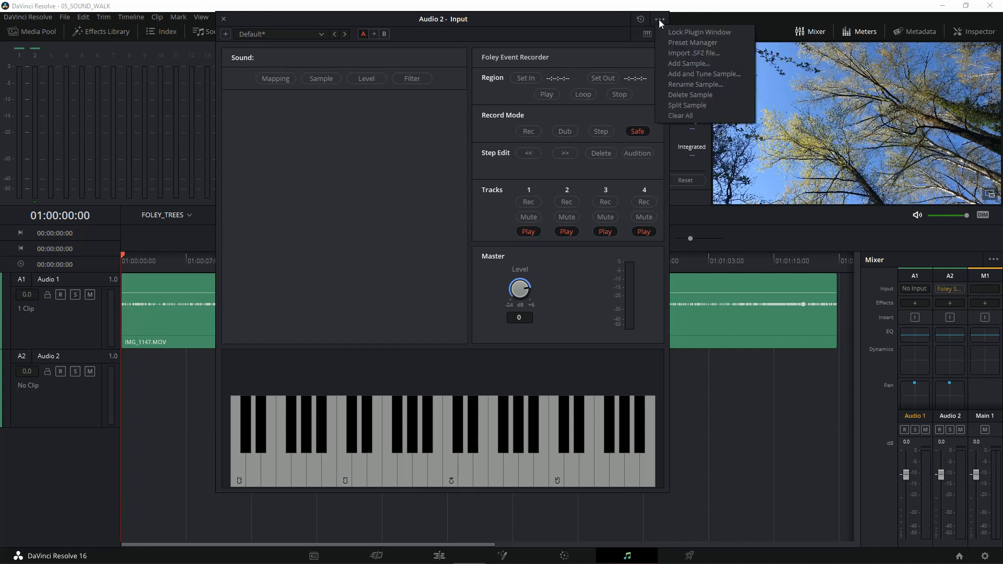
pyautogui.click(675, 64)
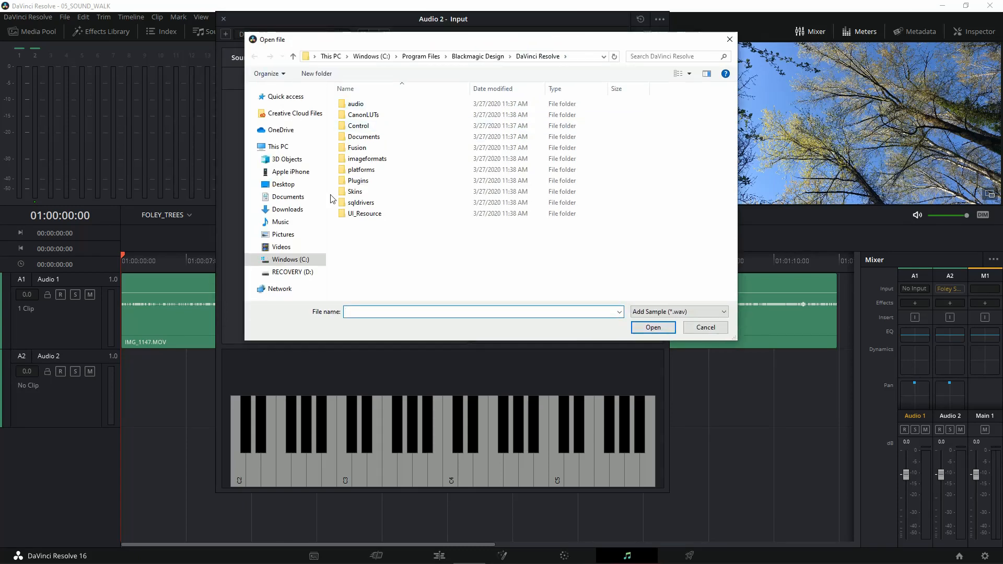
pyautogui.click(291, 250)
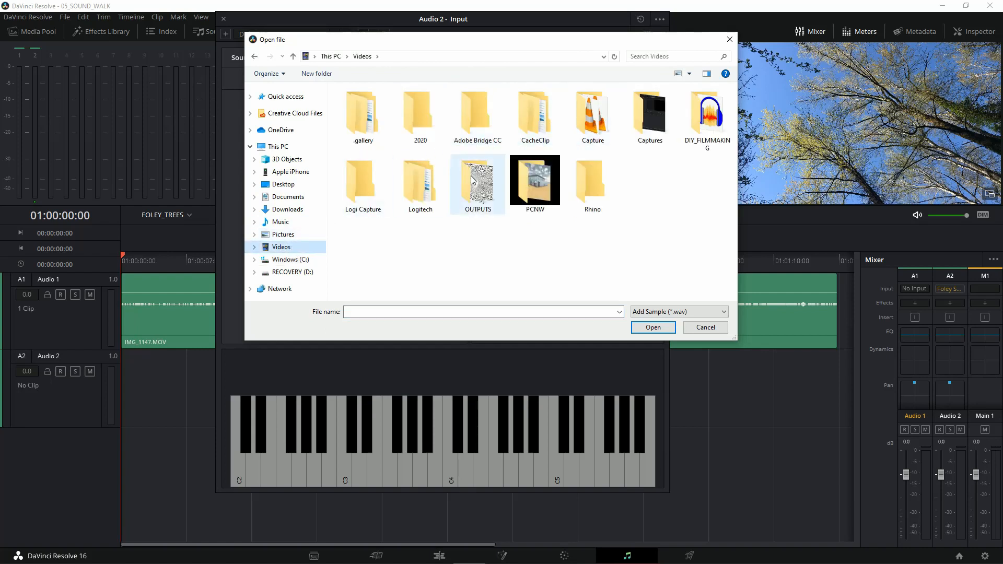
pyautogui.doubleClick(704, 119)
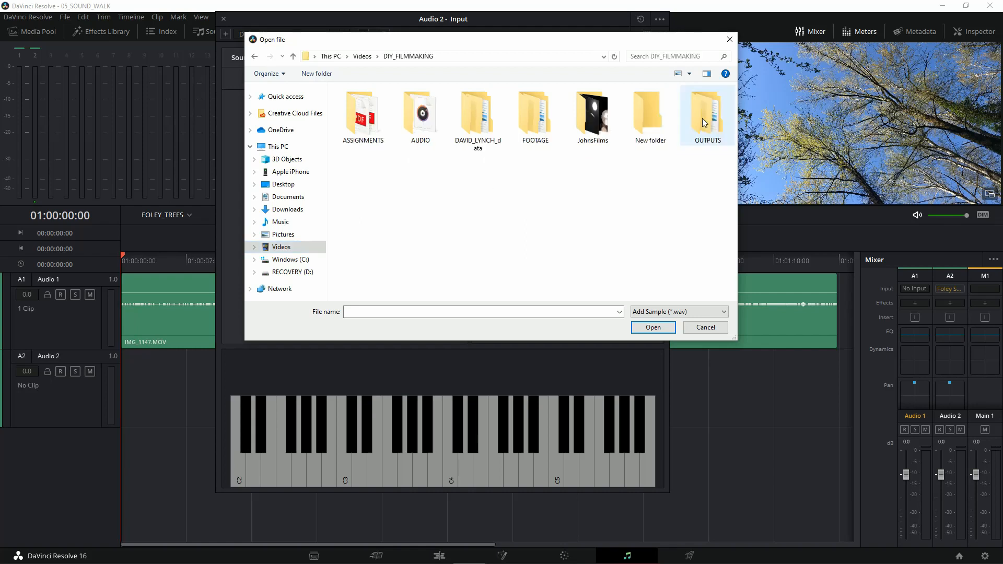
pyautogui.doubleClick(420, 115)
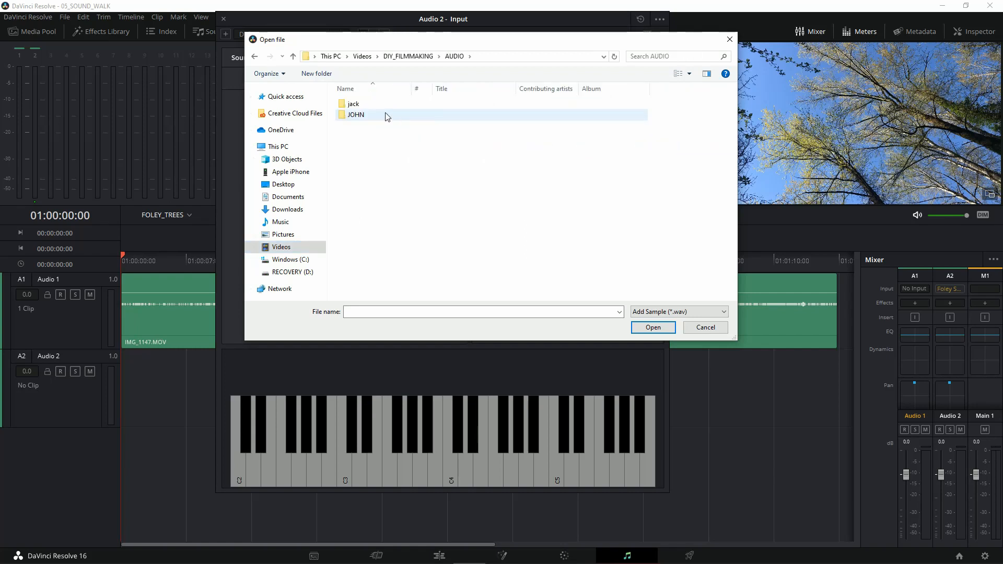
pyautogui.click(384, 114)
pyautogui.doubleClick(385, 114)
pyautogui.doubleClick(419, 118)
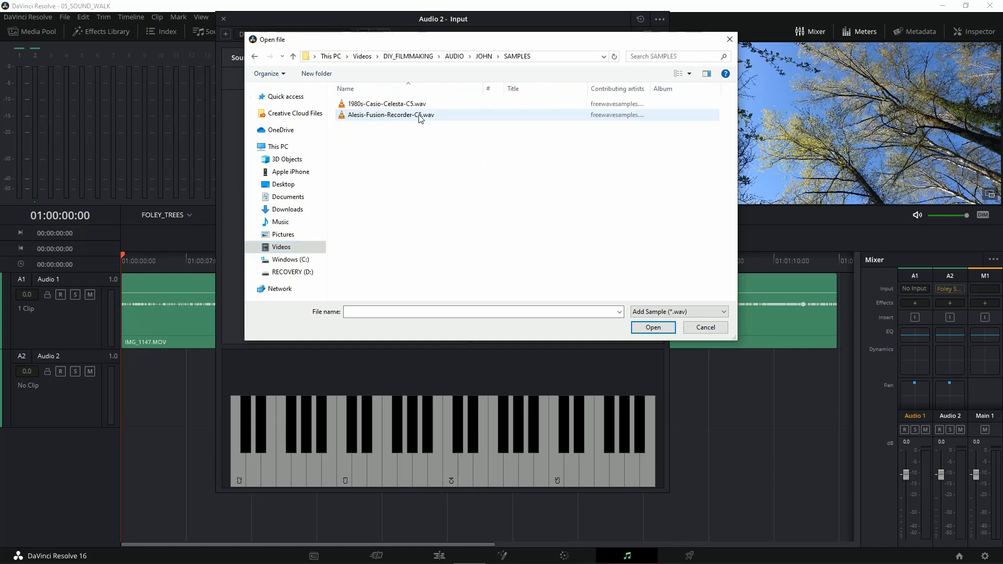
pyautogui.click(387, 103)
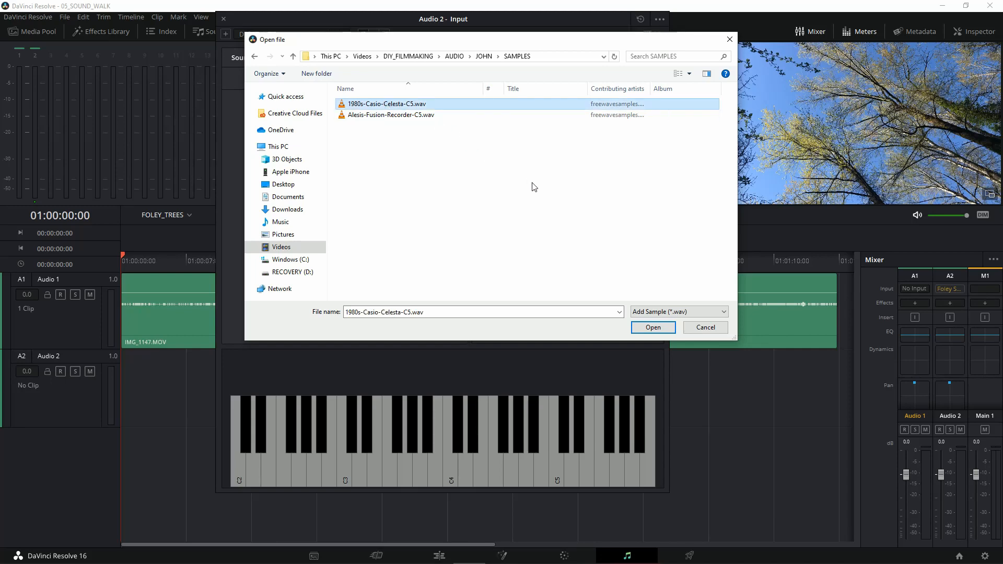
pyautogui.click(653, 327)
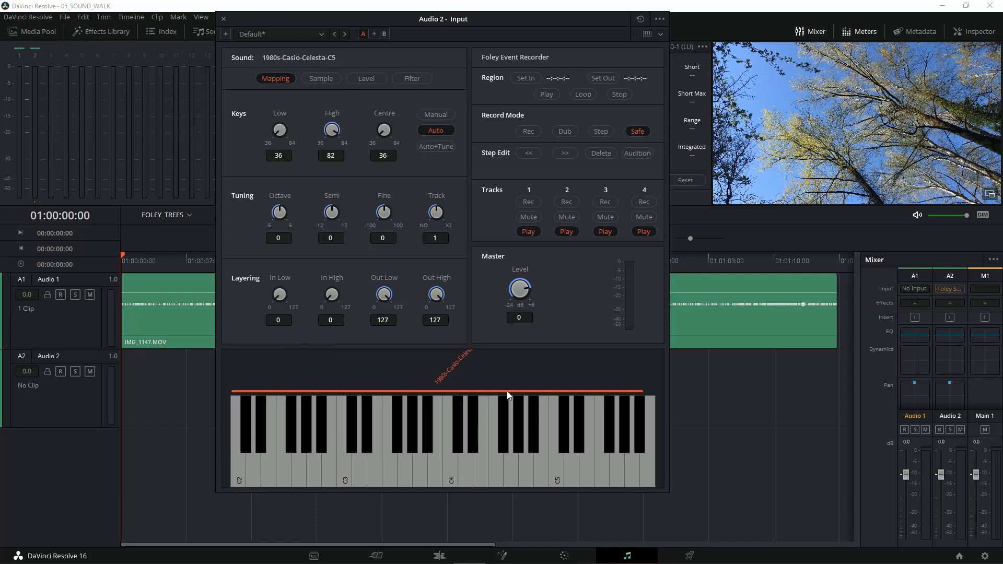
# Step: Audition the celesta sample by playing low, middle and high notes across the sampler's on-screen keyboard
pyautogui.click(378, 459)
pyautogui.click(437, 460)
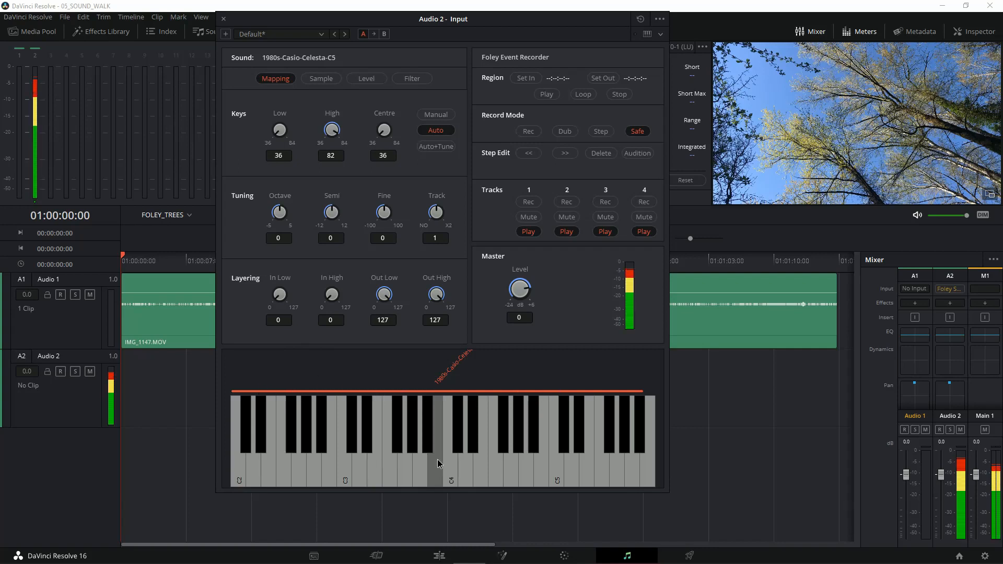
pyautogui.click(490, 454)
pyautogui.click(541, 453)
pyautogui.click(597, 452)
pyautogui.click(635, 456)
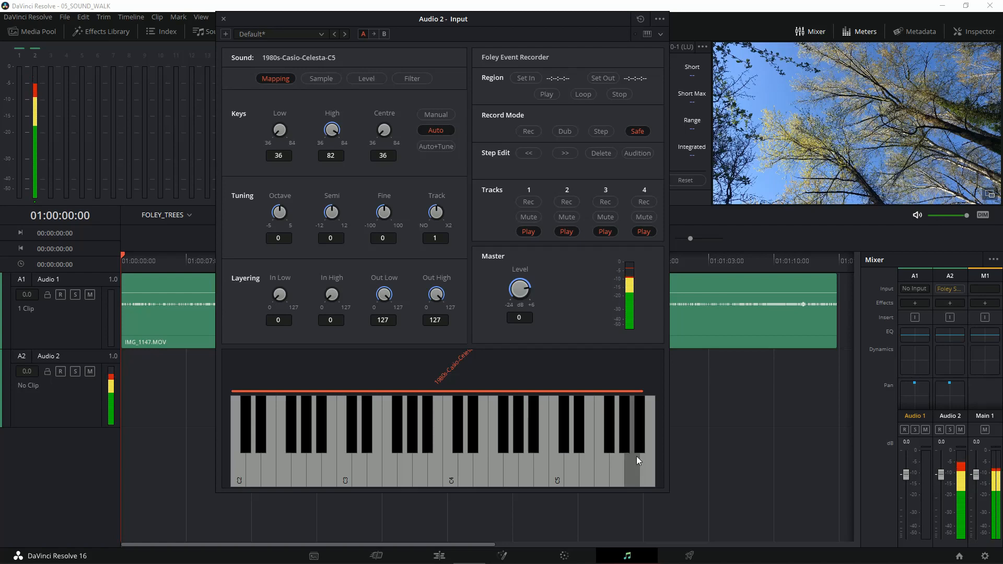
pyautogui.click(355, 456)
pyautogui.click(265, 459)
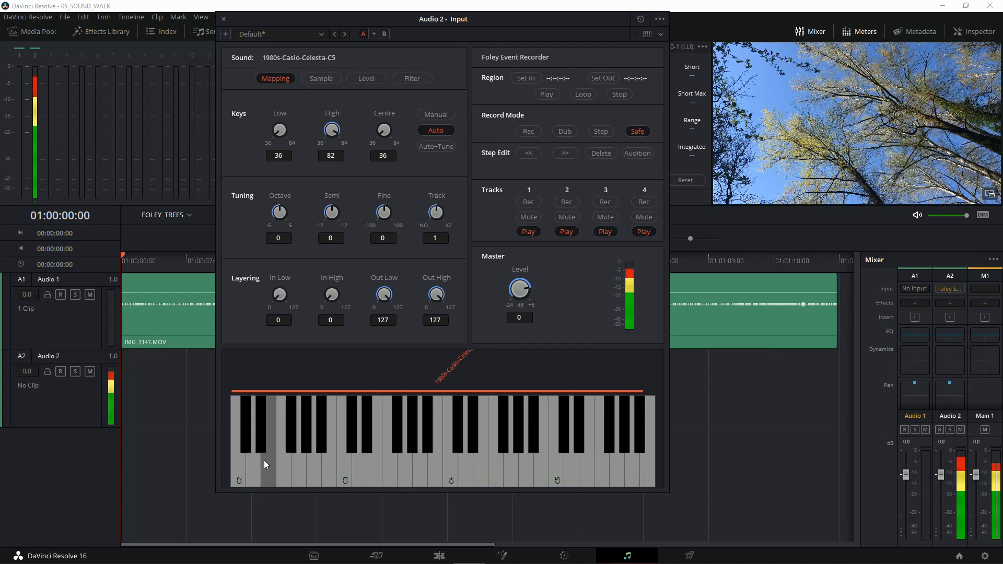
pyautogui.click(321, 433)
pyautogui.click(425, 434)
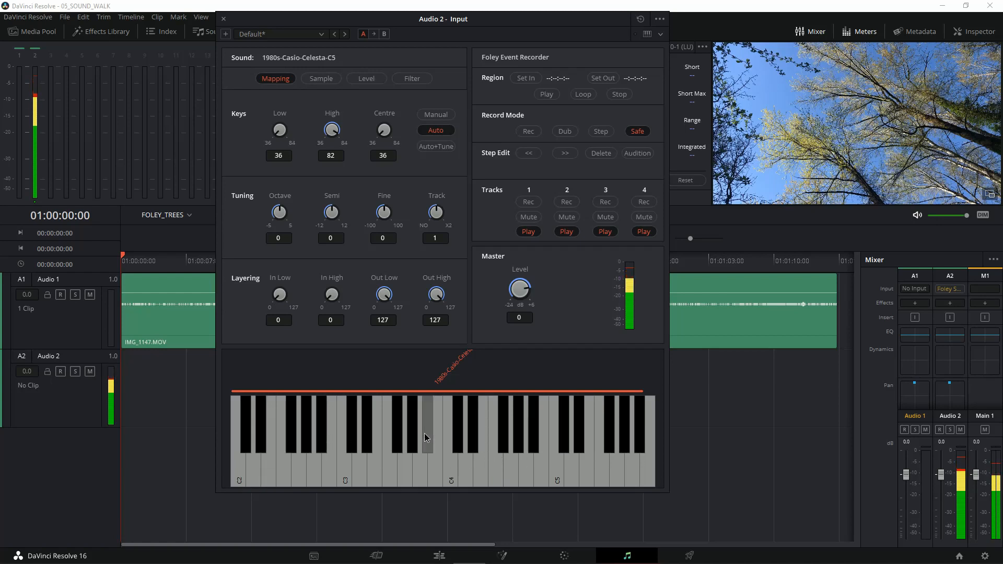
pyautogui.click(496, 438)
pyautogui.click(570, 440)
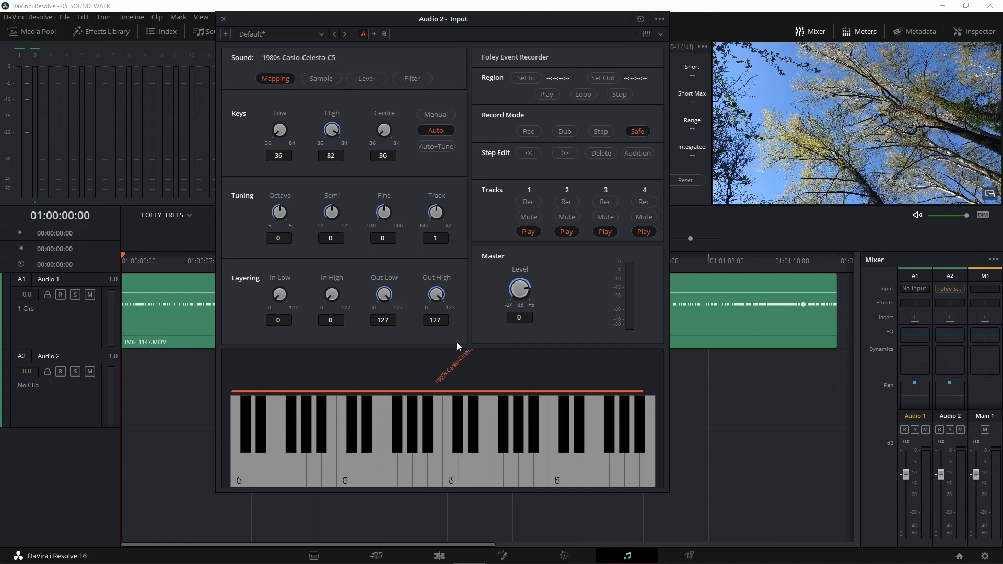
pyautogui.click(375, 443)
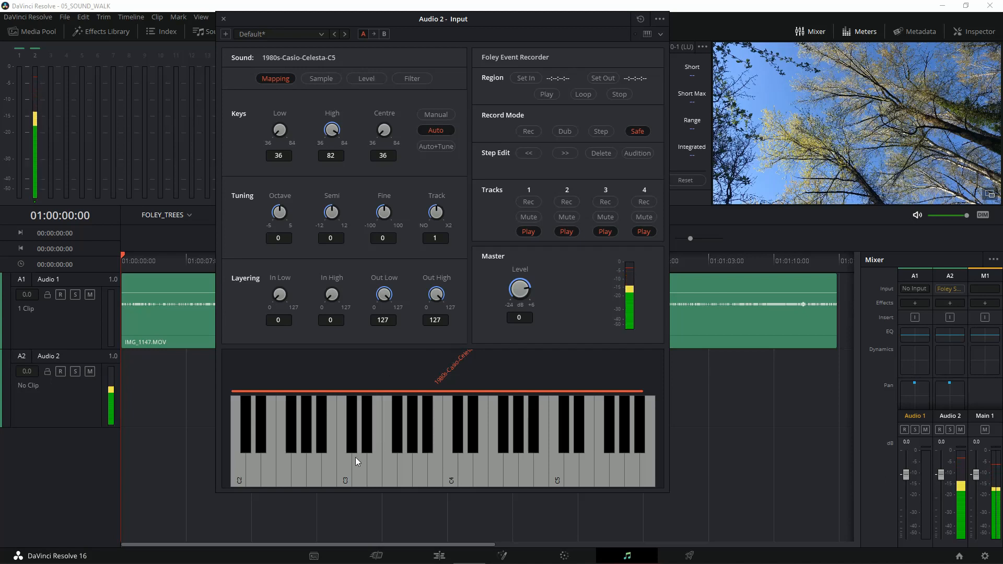
pyautogui.click(355, 457)
pyautogui.click(328, 460)
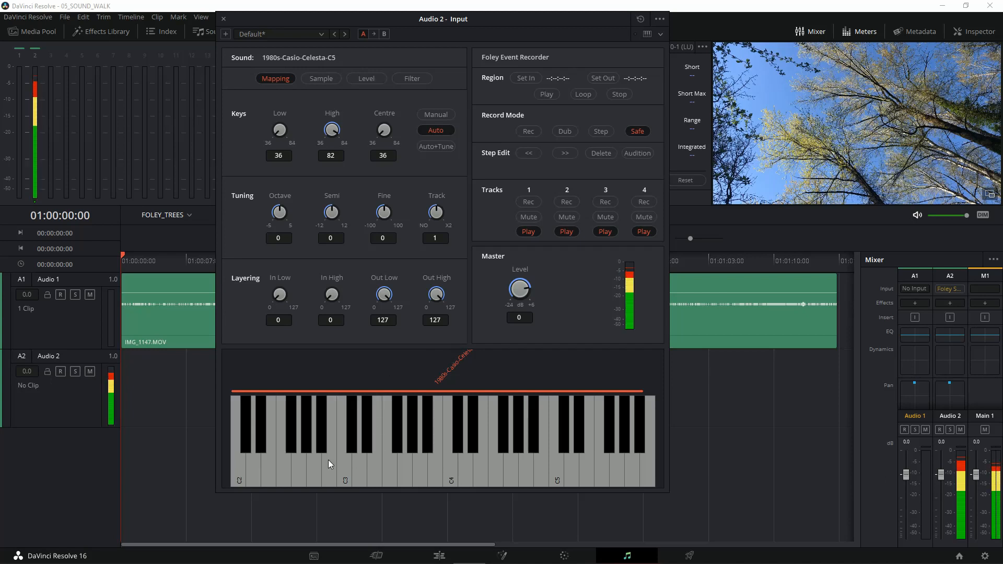
pyautogui.click(308, 441)
pyautogui.click(420, 441)
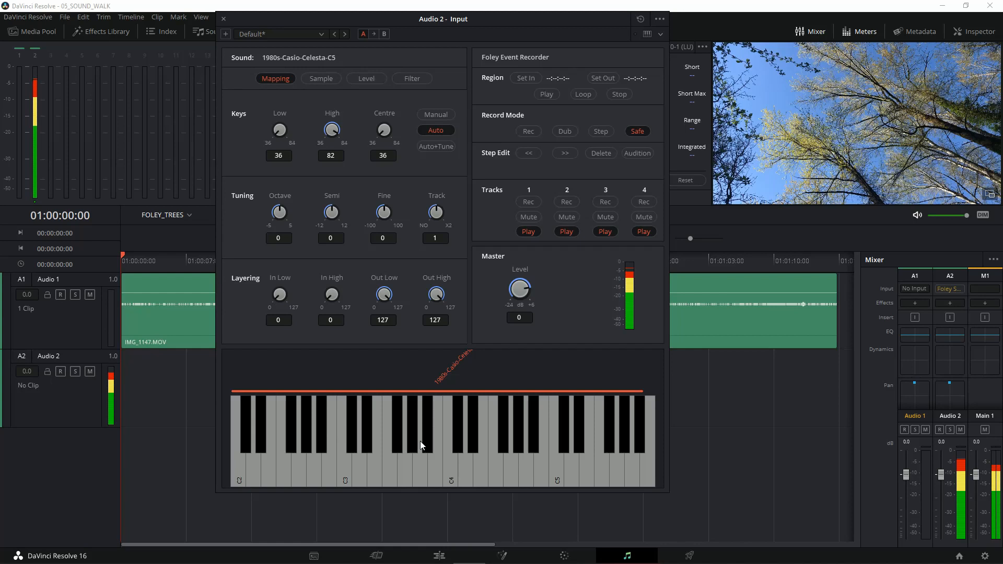
pyautogui.click(481, 442)
pyautogui.click(577, 445)
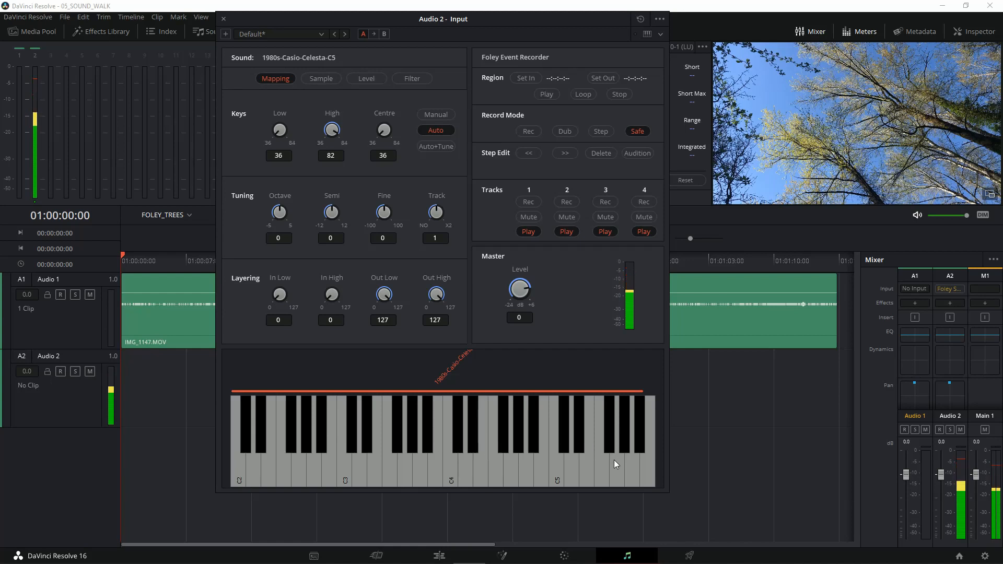
pyautogui.click(614, 461)
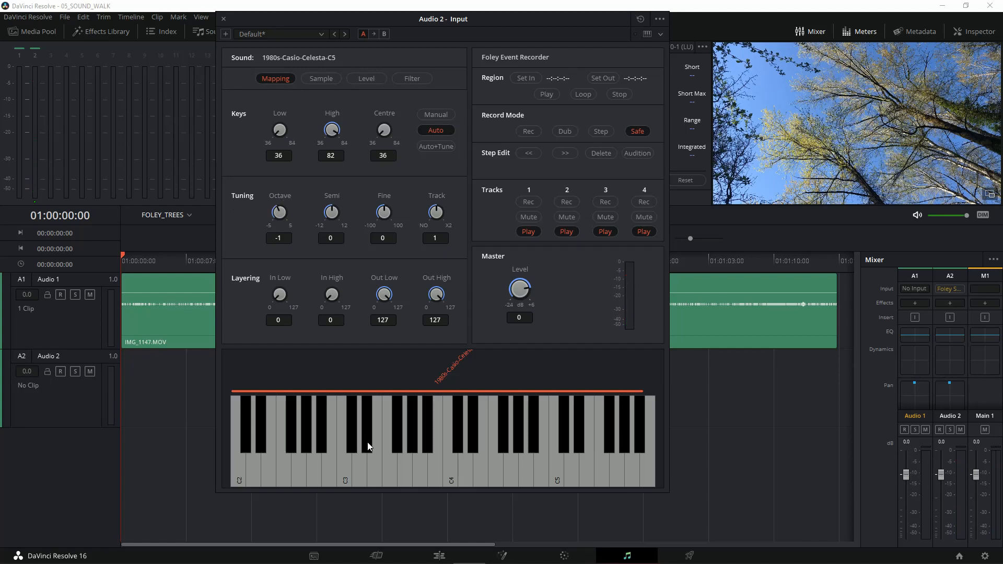
# Step: Play notes from the middle, high and low ranges of the keyboard to hear the sample at octave tuning -1
pyautogui.click(387, 453)
pyautogui.click(464, 453)
pyautogui.click(537, 449)
pyautogui.click(608, 452)
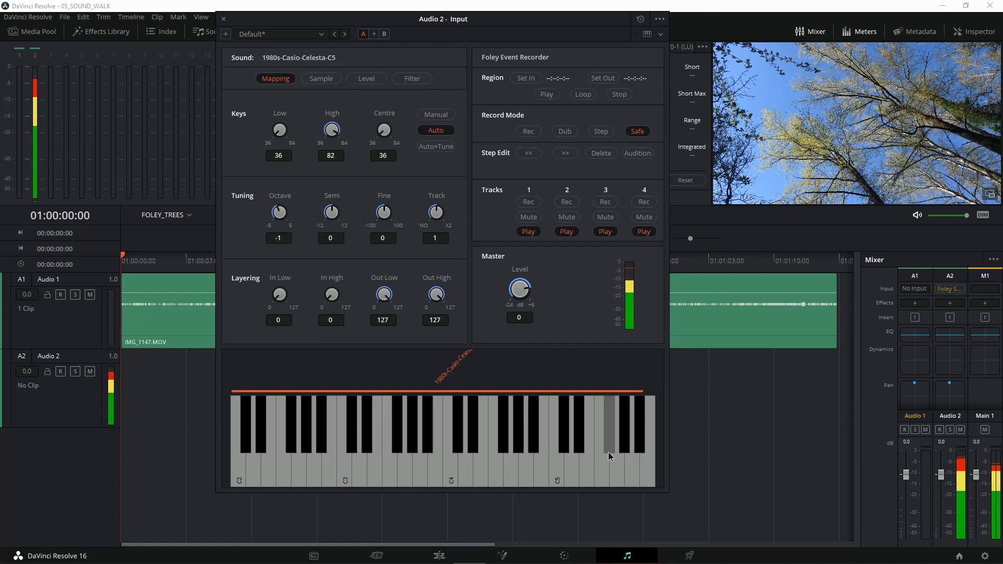
pyautogui.click(316, 459)
pyautogui.click(278, 459)
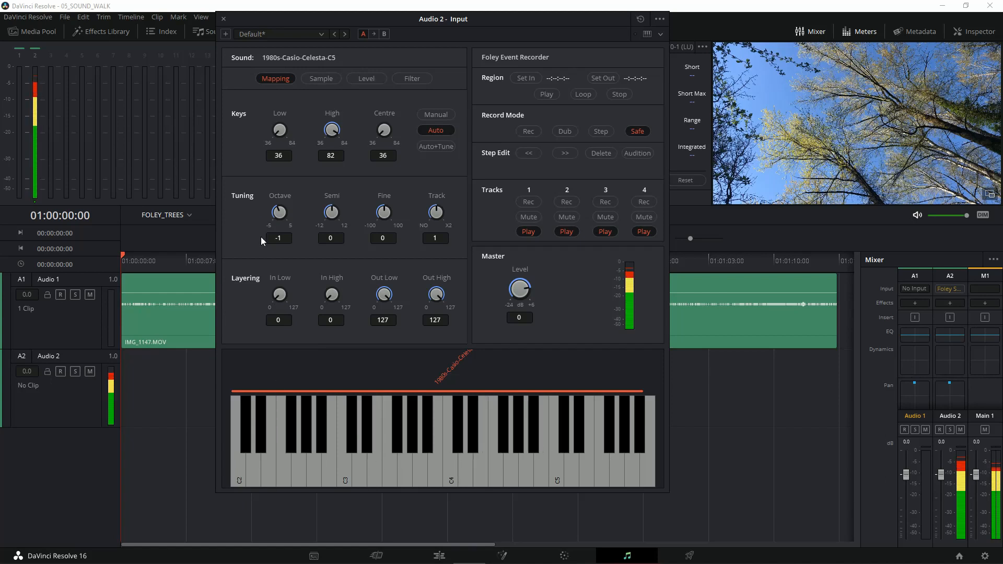
# Step: Set the sample's octave tuning to -2 and audition it with notes across the keyboard
pyautogui.moveTo(274, 206); pyautogui.dragTo(271, 213)
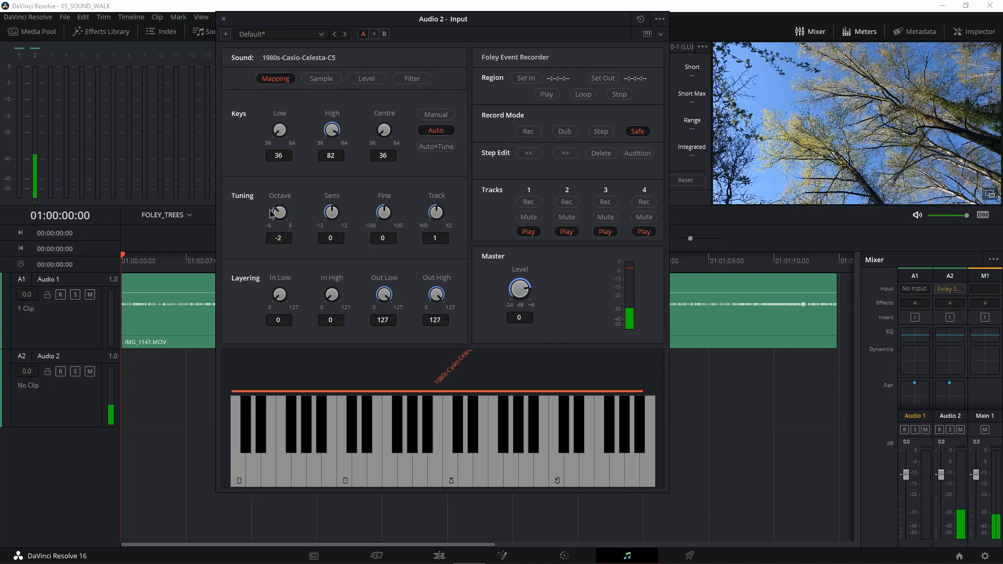
pyautogui.click(312, 483)
pyautogui.click(243, 467)
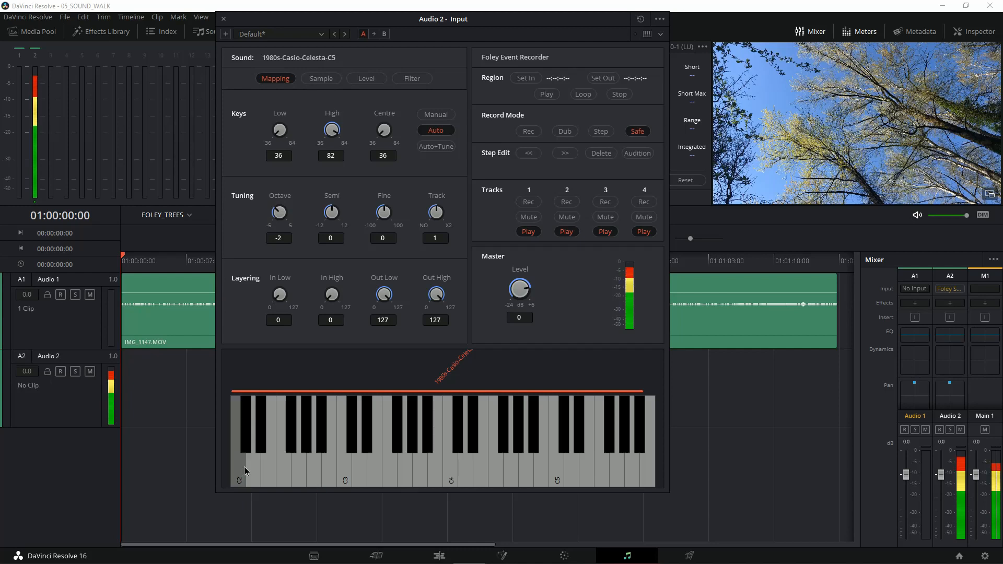
pyautogui.click(400, 459)
pyautogui.click(611, 458)
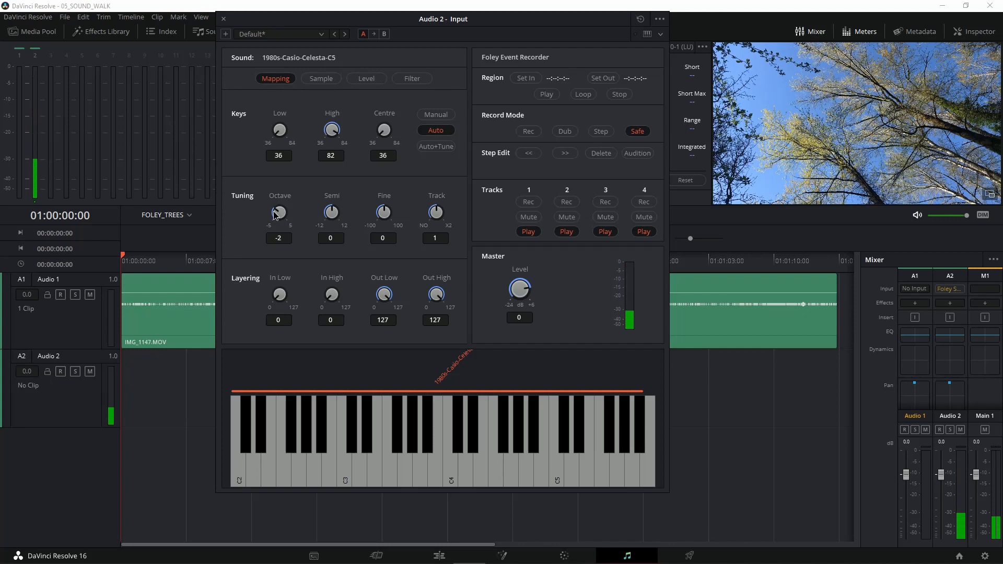
# Step: Set the sample's octave tuning to -3 and audition it with low, middle and high notes
pyautogui.moveTo(275, 214); pyautogui.dragTo(272, 223)
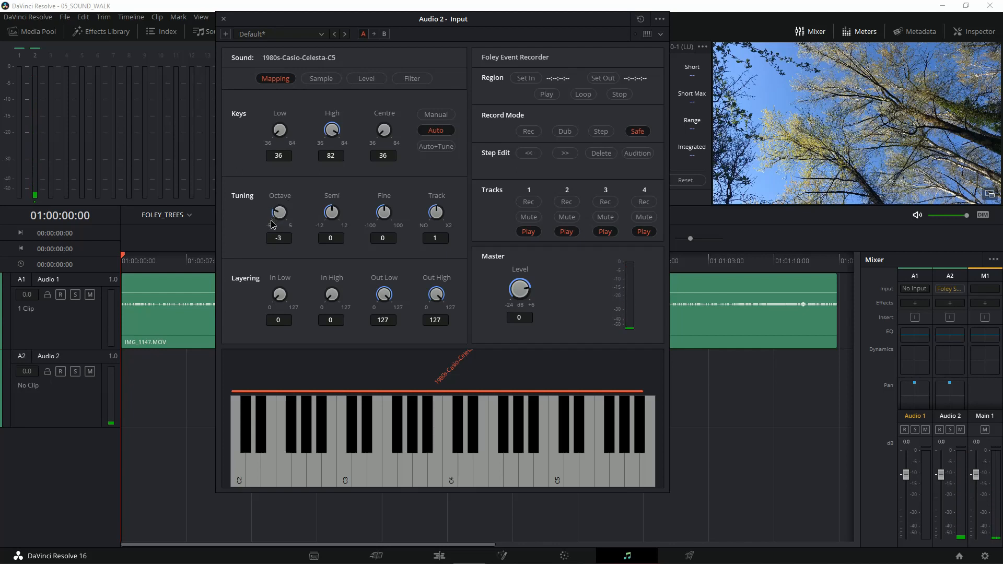
pyautogui.click(257, 455)
pyautogui.click(316, 458)
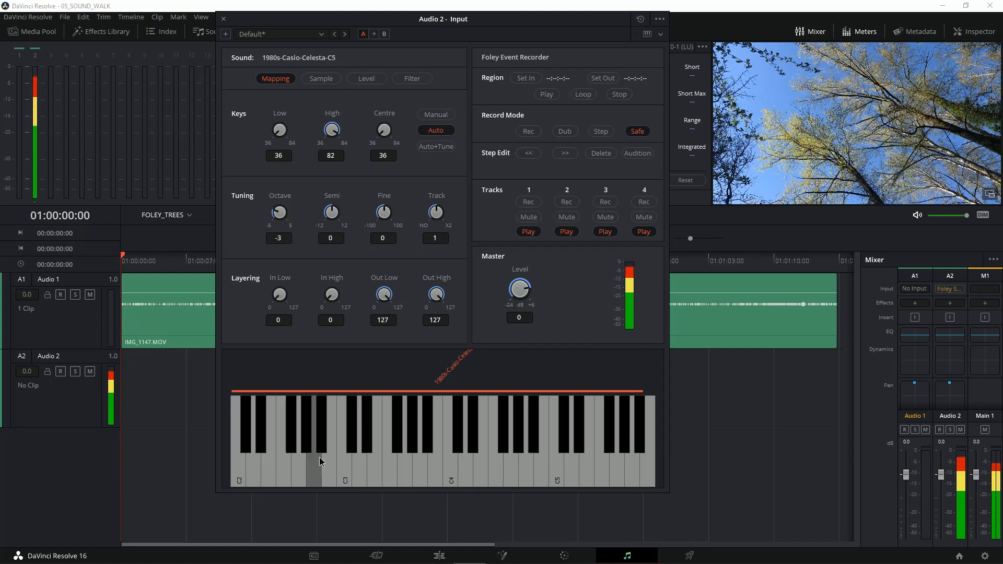
pyautogui.click(419, 459)
pyautogui.click(527, 456)
pyautogui.click(614, 460)
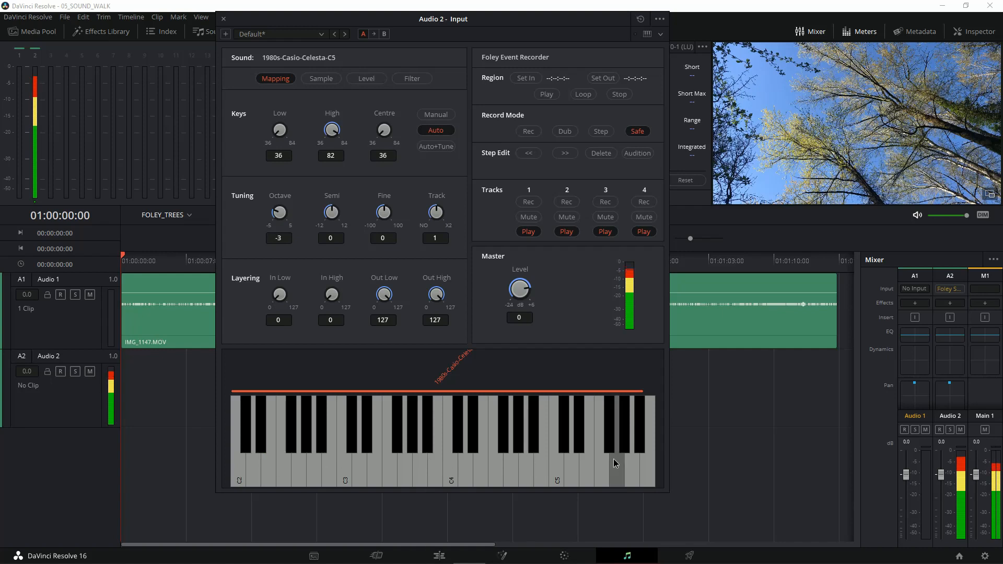
pyautogui.click(648, 459)
pyautogui.click(424, 459)
pyautogui.click(302, 461)
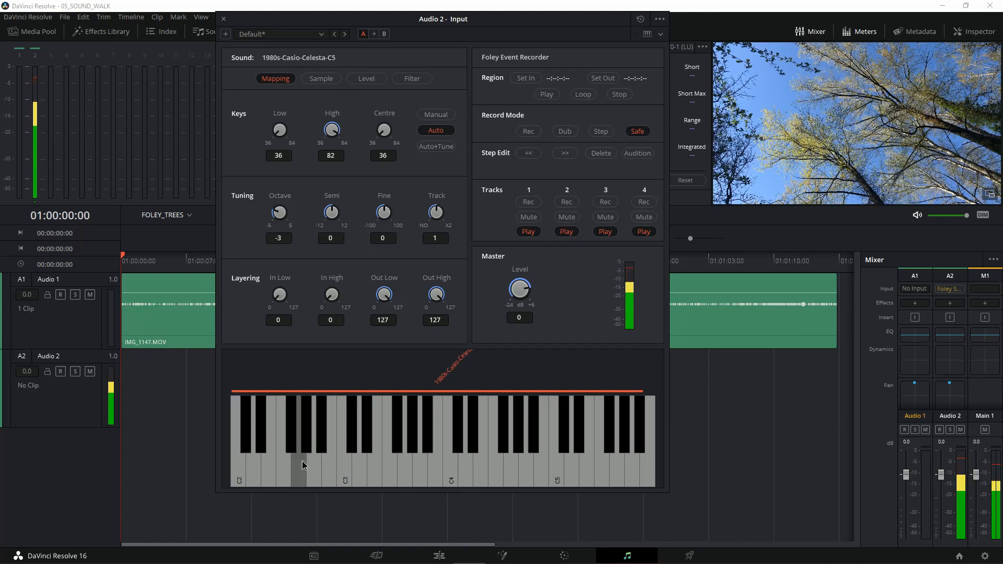
pyautogui.click(349, 449)
pyautogui.click(518, 447)
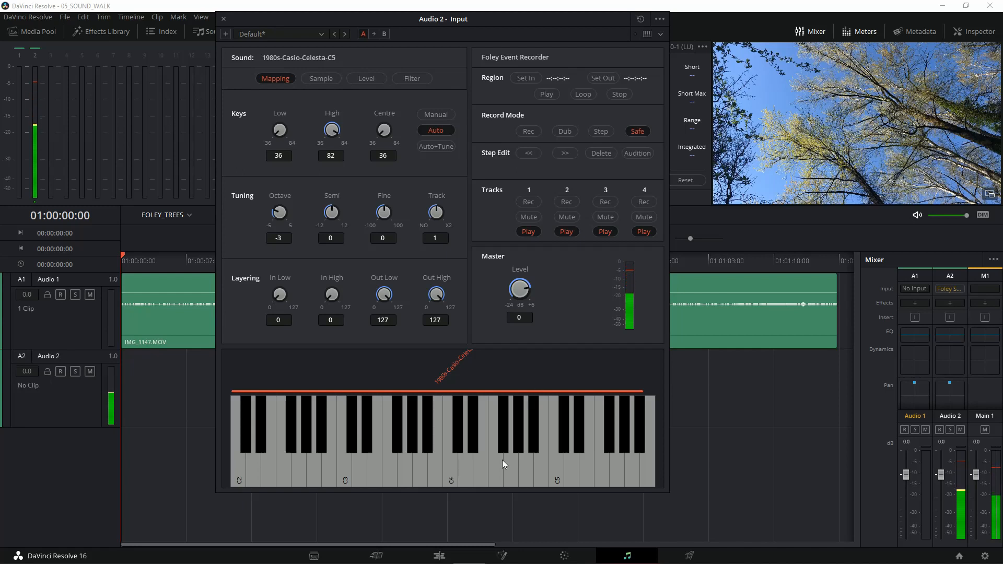
pyautogui.click(503, 460)
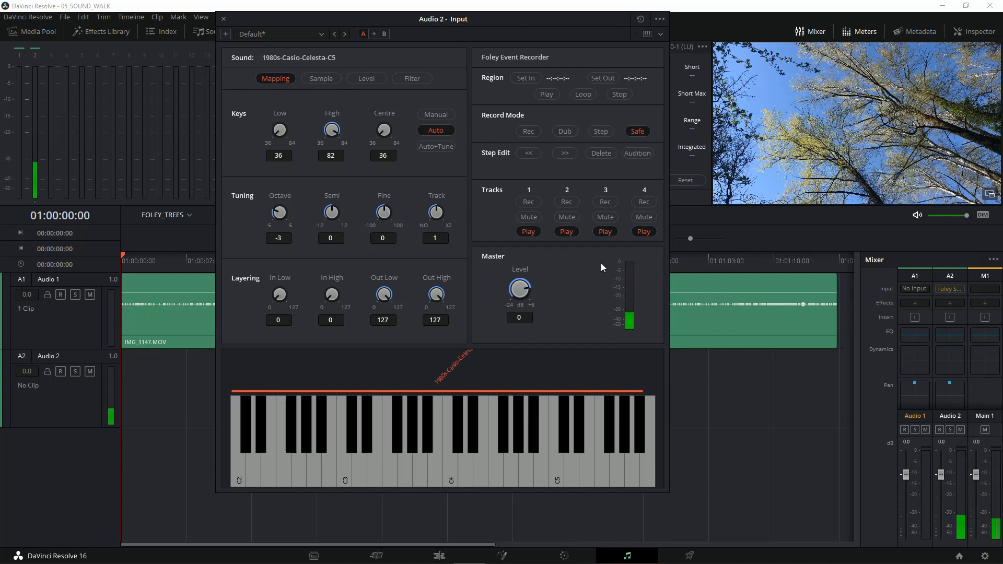
pyautogui.click(385, 475)
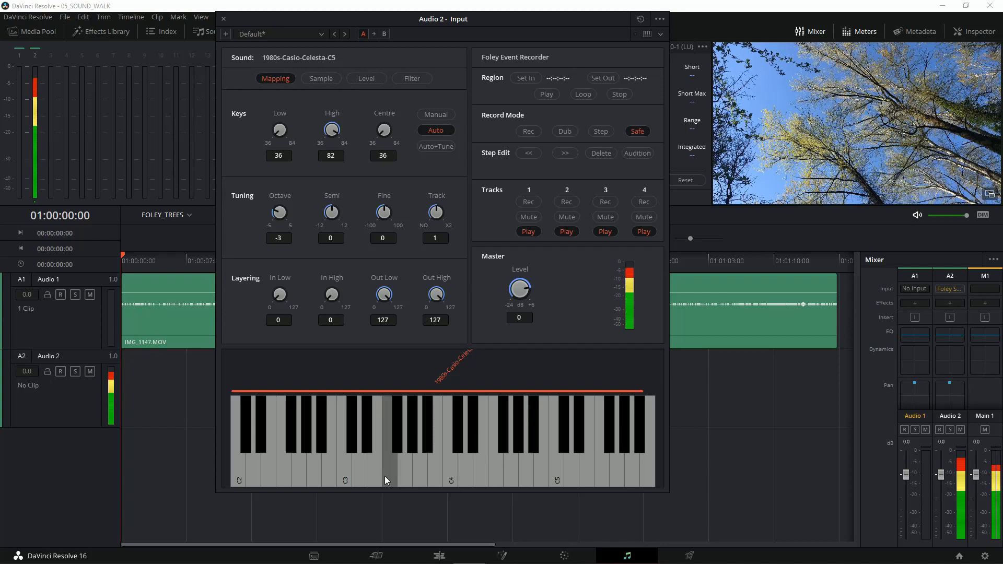
pyautogui.click(435, 461)
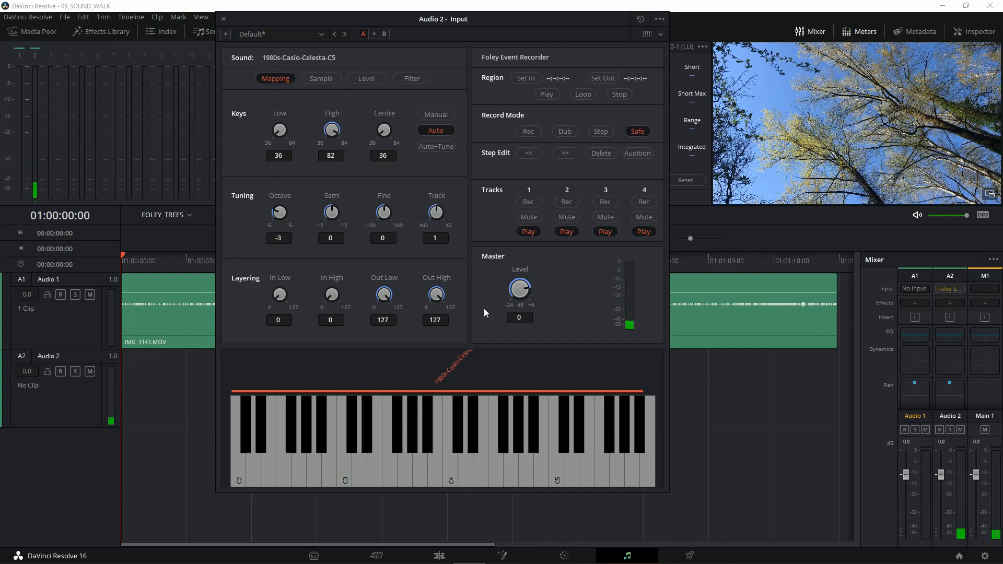
# Step: Show the sample's level settings, lower its Level to -24.20 dB and play a test note
pyautogui.click(331, 79)
pyautogui.click(372, 80)
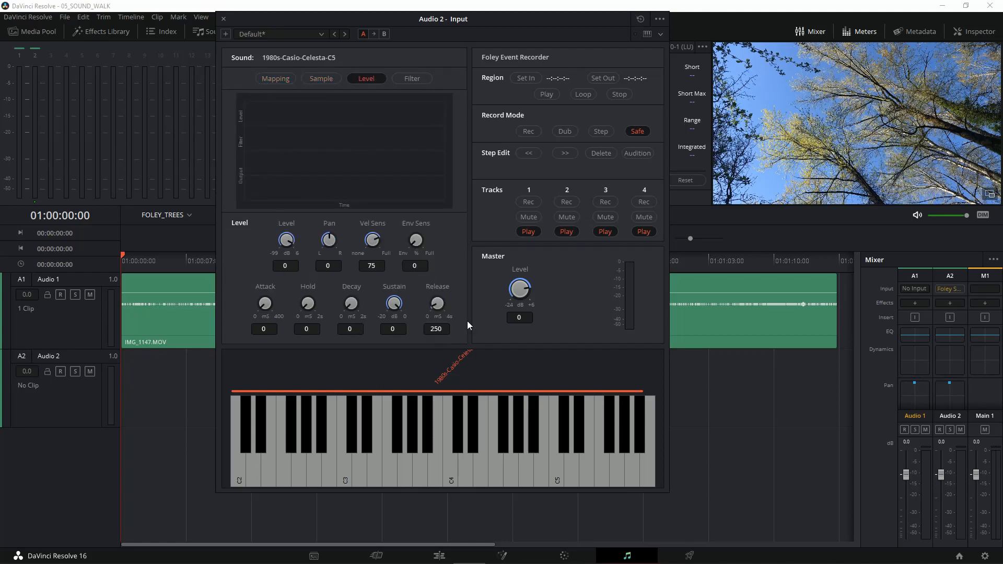
pyautogui.moveTo(290, 241); pyautogui.dragTo(256, 228)
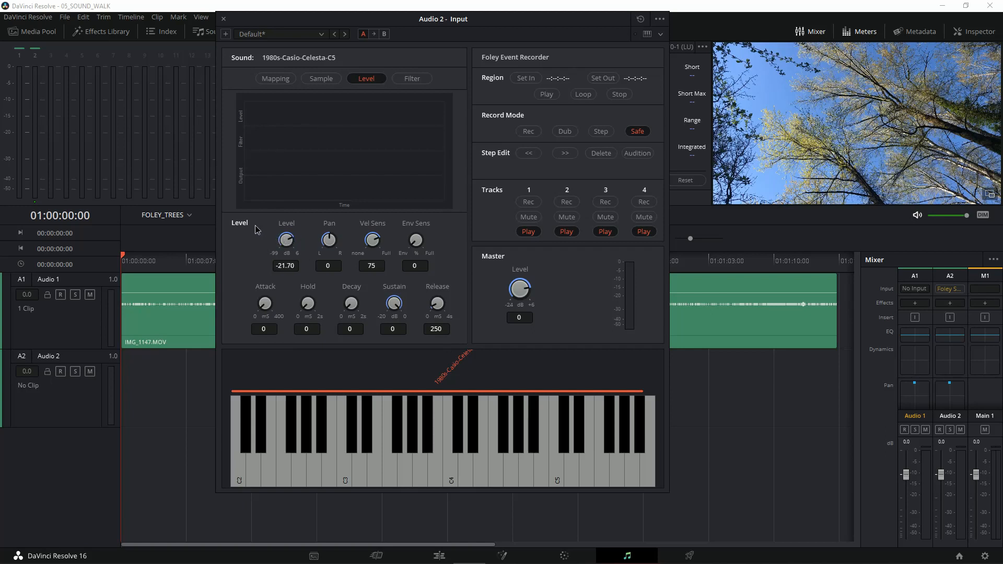
pyautogui.click(367, 476)
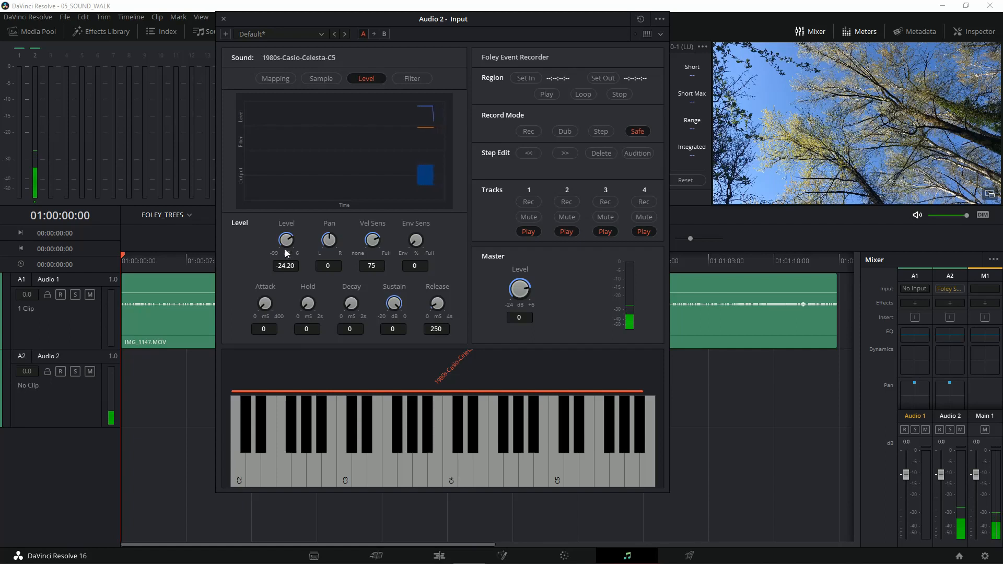
# Step: Set the sample's Level to -7.65 dB and audition it with a run of notes up and down the keyboard
pyautogui.moveTo(284, 238); pyautogui.dragTo(305, 231)
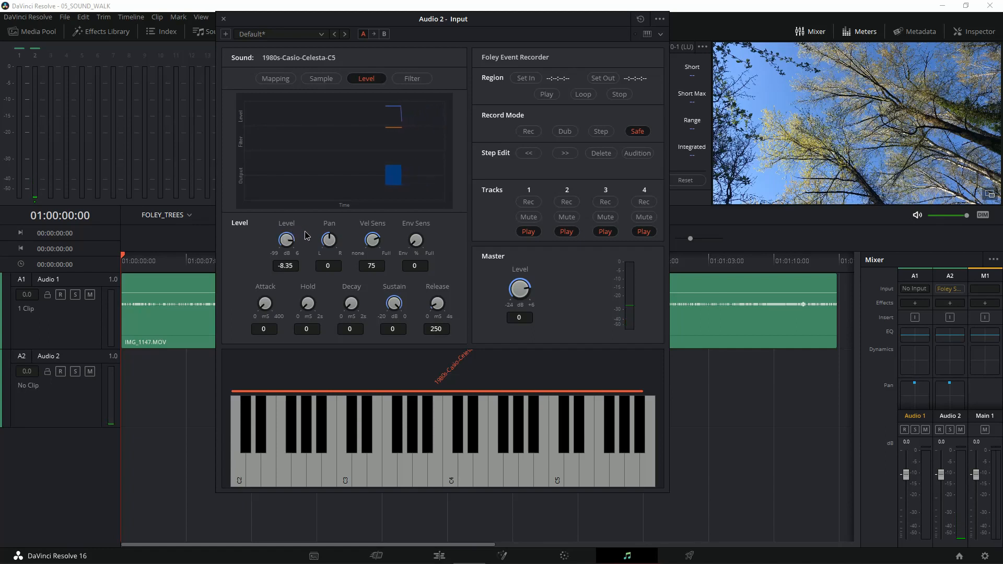
pyautogui.click(397, 444)
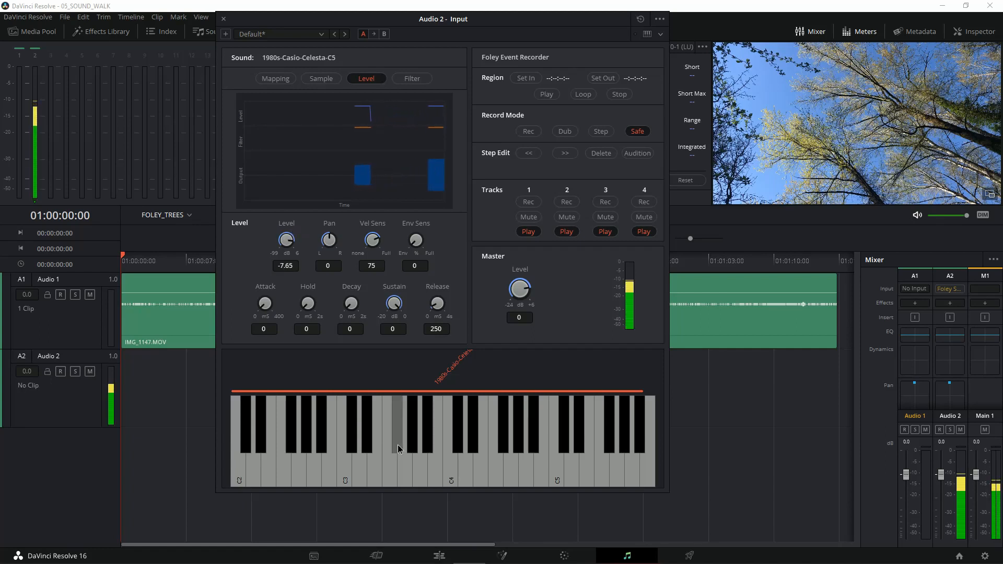
pyautogui.click(484, 454)
pyautogui.click(534, 449)
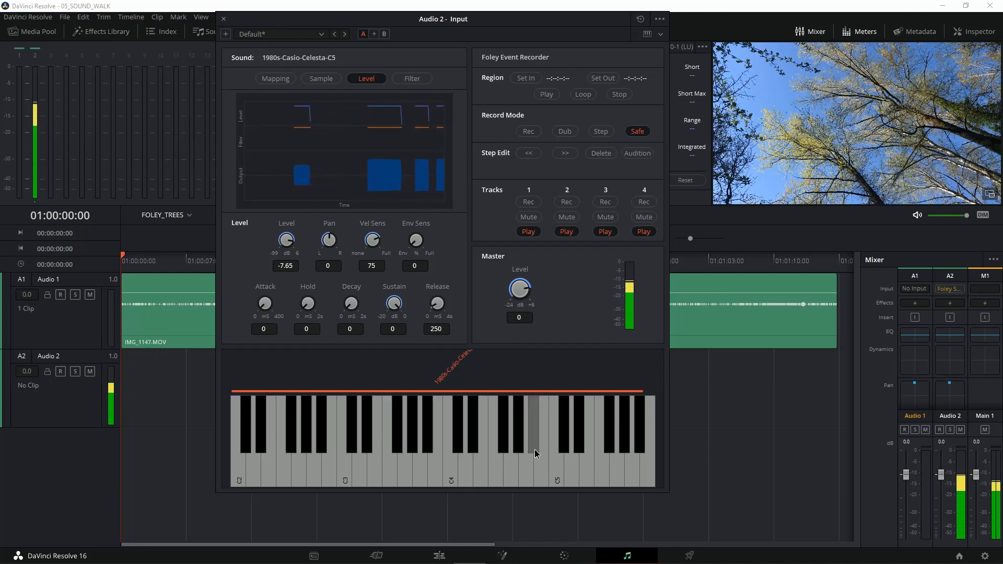
pyautogui.click(457, 450)
pyautogui.click(422, 452)
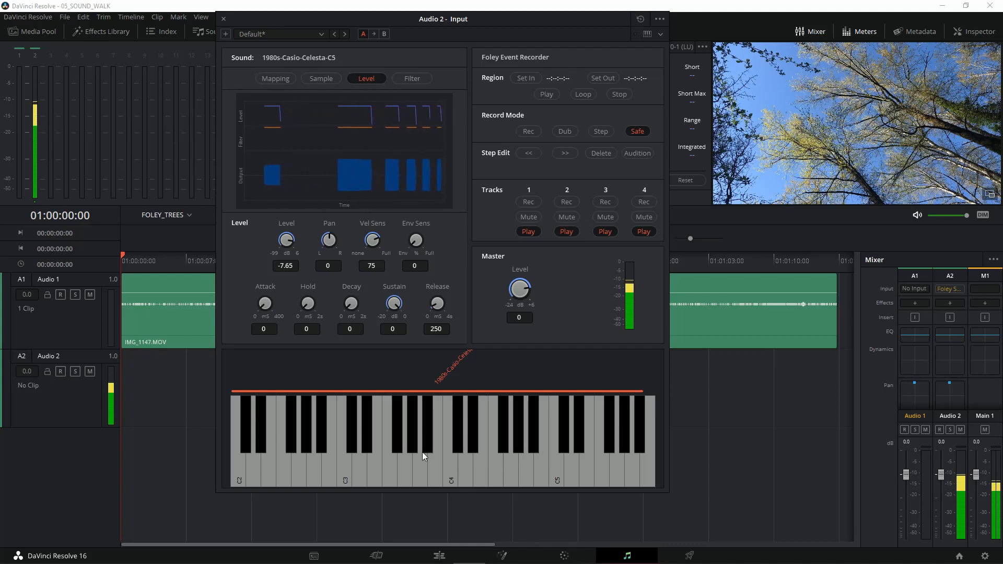
pyautogui.click(398, 459)
pyautogui.click(344, 460)
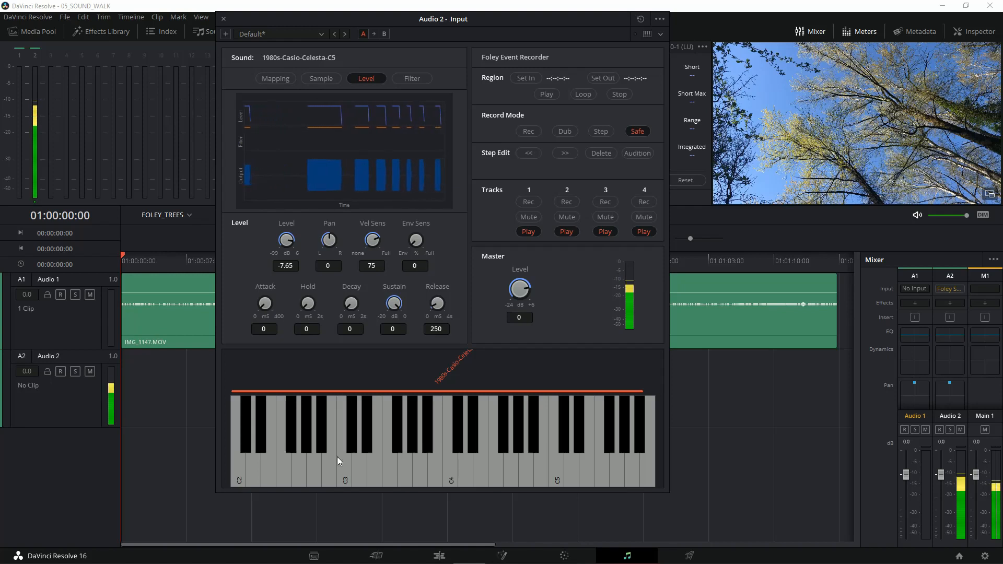
pyautogui.click(321, 456)
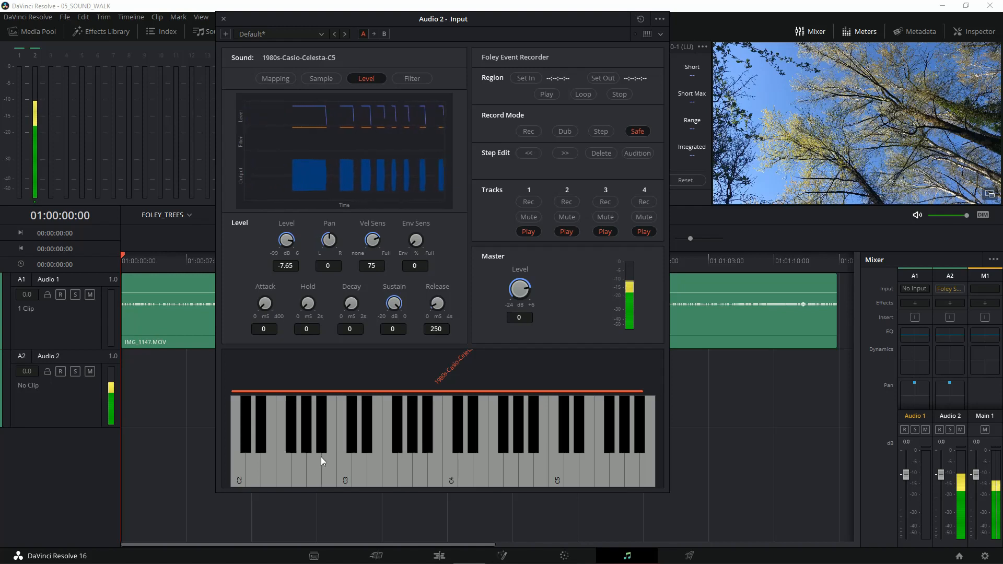
# Step: Audition the celesta sample with repeated, held and successive notes through the middle octaves of the keyboard
pyautogui.click(380, 462)
pyautogui.click(387, 461)
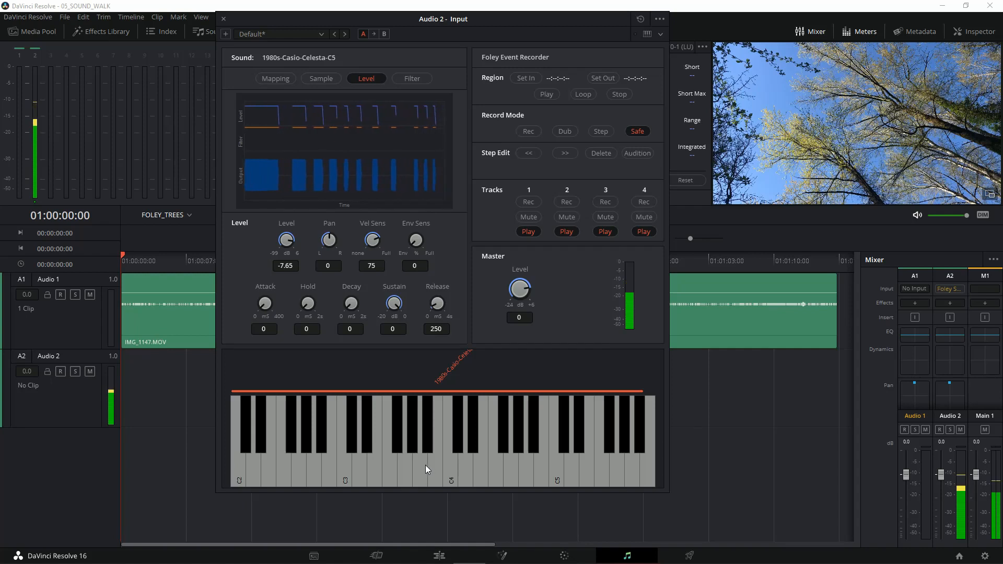
pyautogui.click(422, 466)
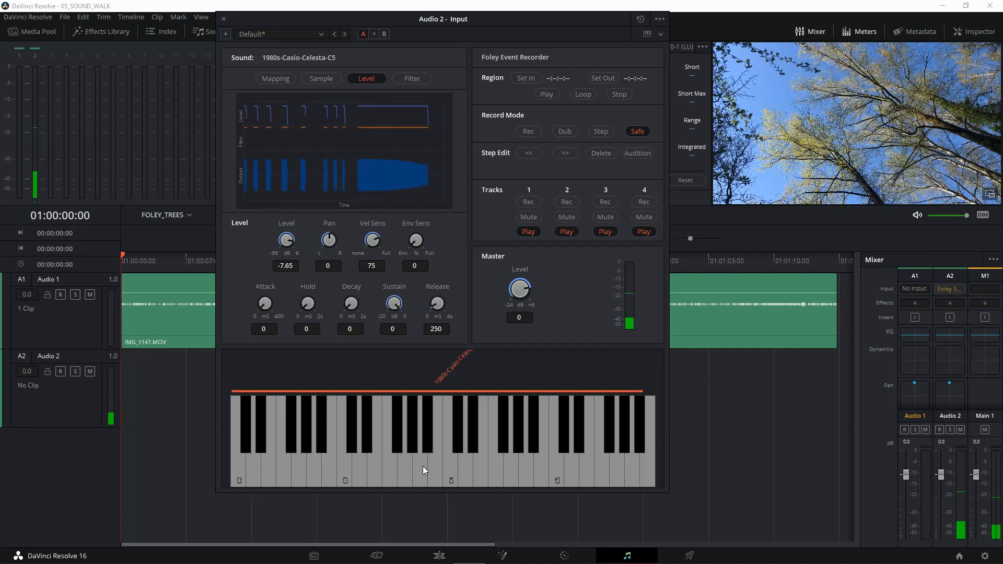
pyautogui.click(422, 466)
pyautogui.click(422, 466)
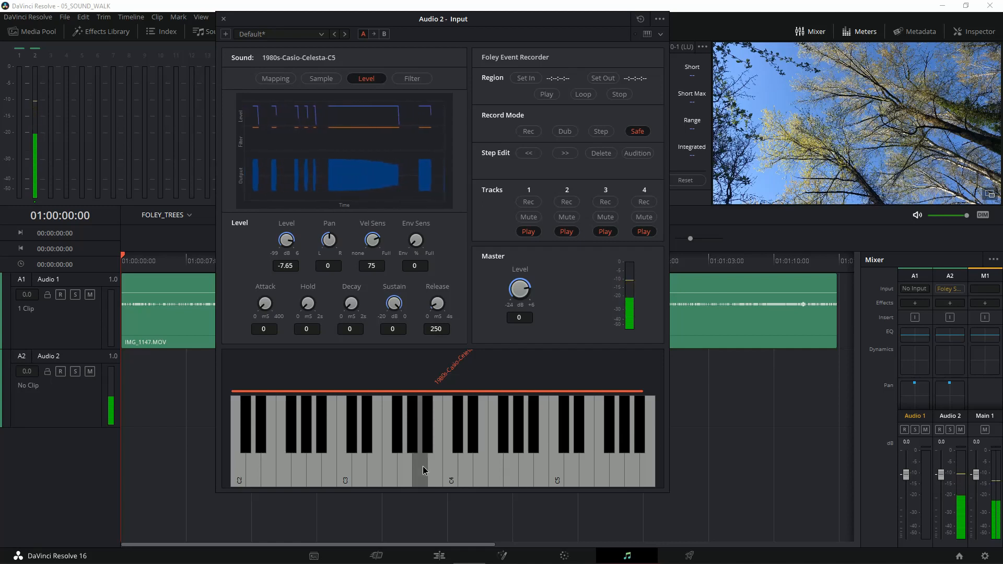
pyautogui.click(423, 466)
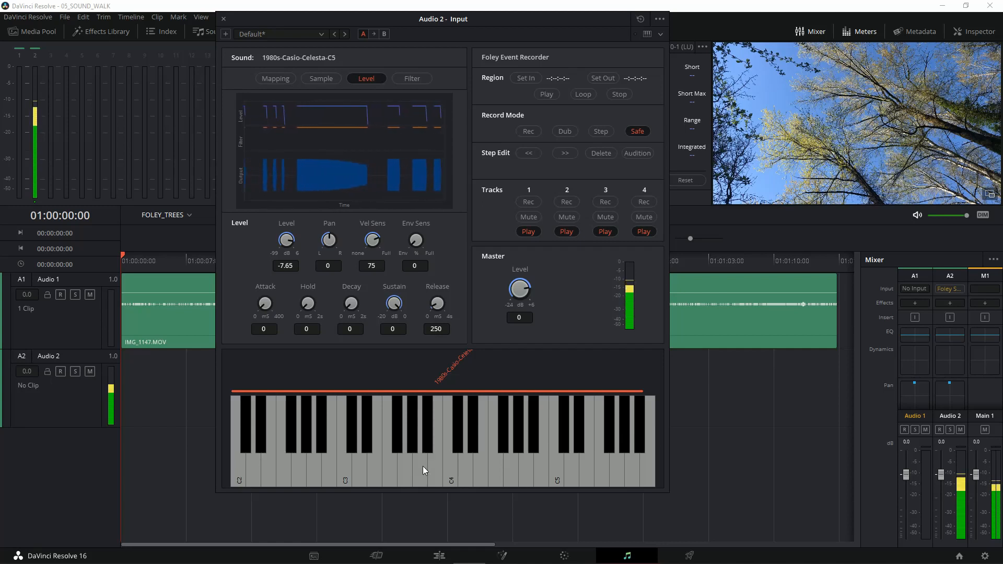
pyautogui.click(422, 466)
pyautogui.click(443, 464)
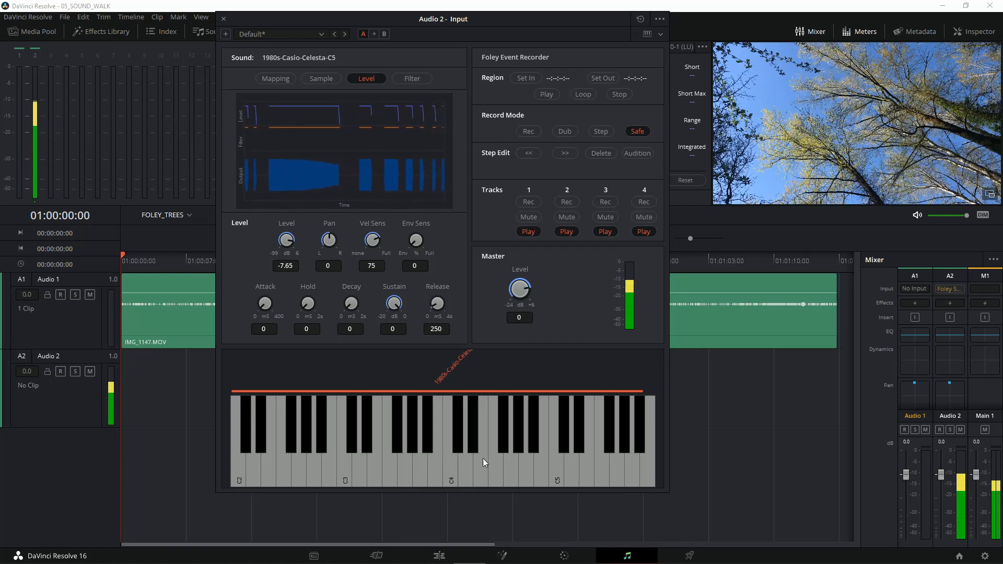
pyautogui.click(520, 456)
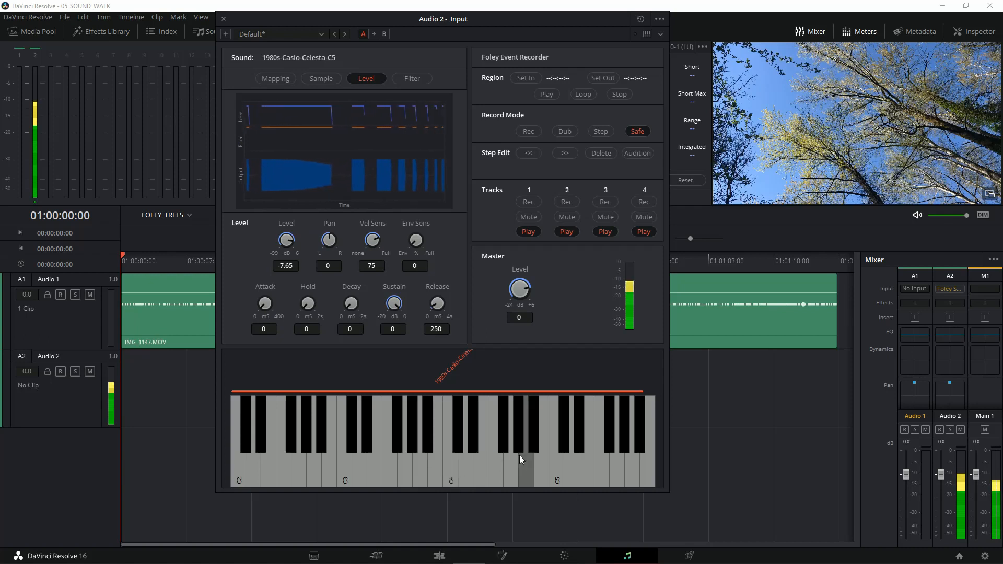
pyautogui.click(459, 449)
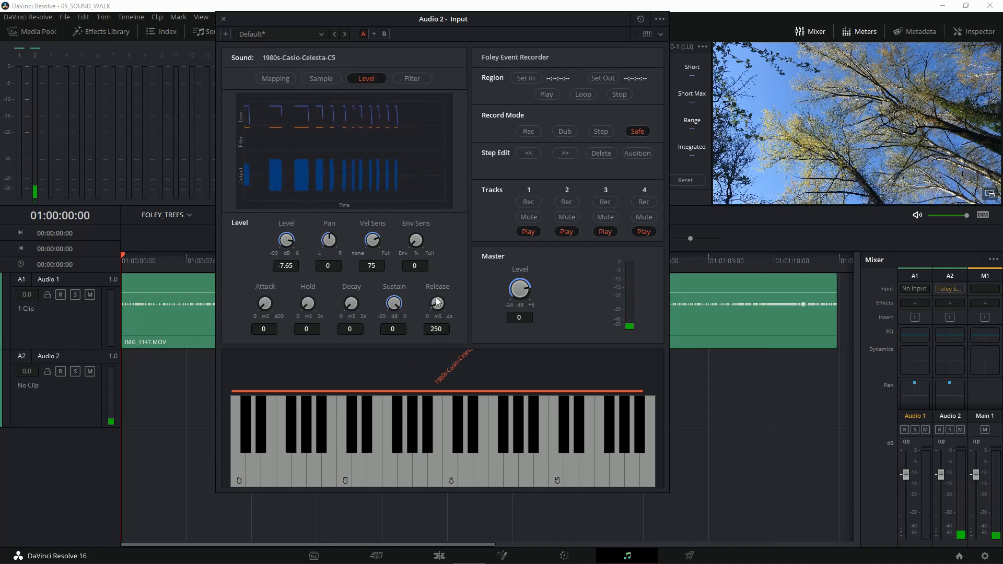
# Step: Set the celesta sample's Release to 4000 ms and audition it with notes up and down the keyboard
pyautogui.moveTo(430, 299); pyautogui.dragTo(583, 299)
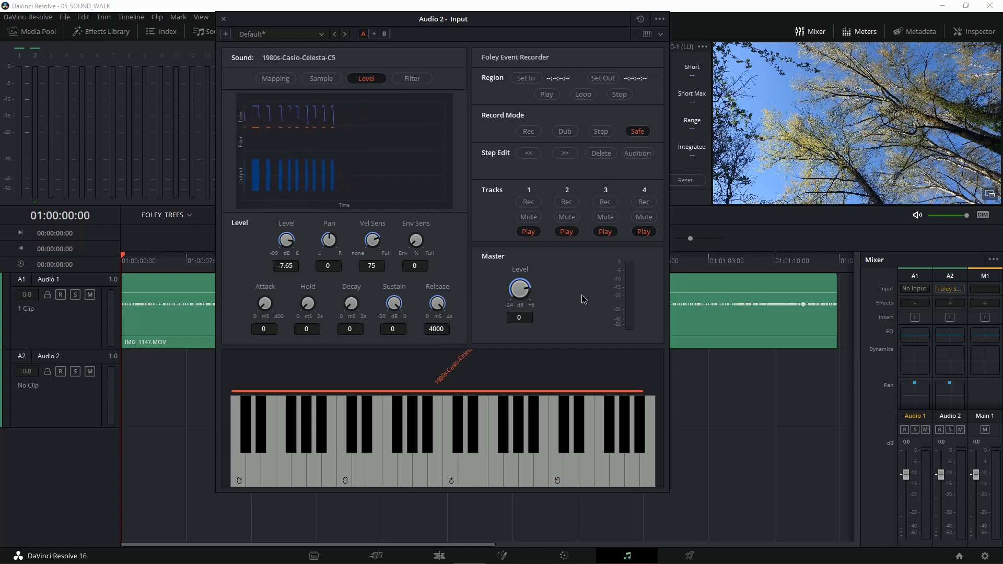
pyautogui.click(397, 446)
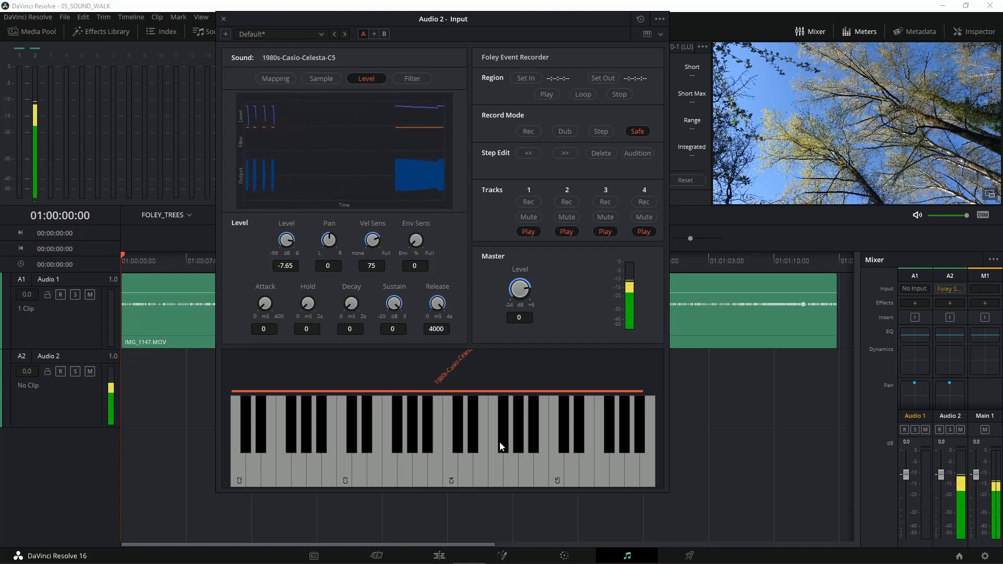
pyautogui.click(422, 449)
pyautogui.click(421, 464)
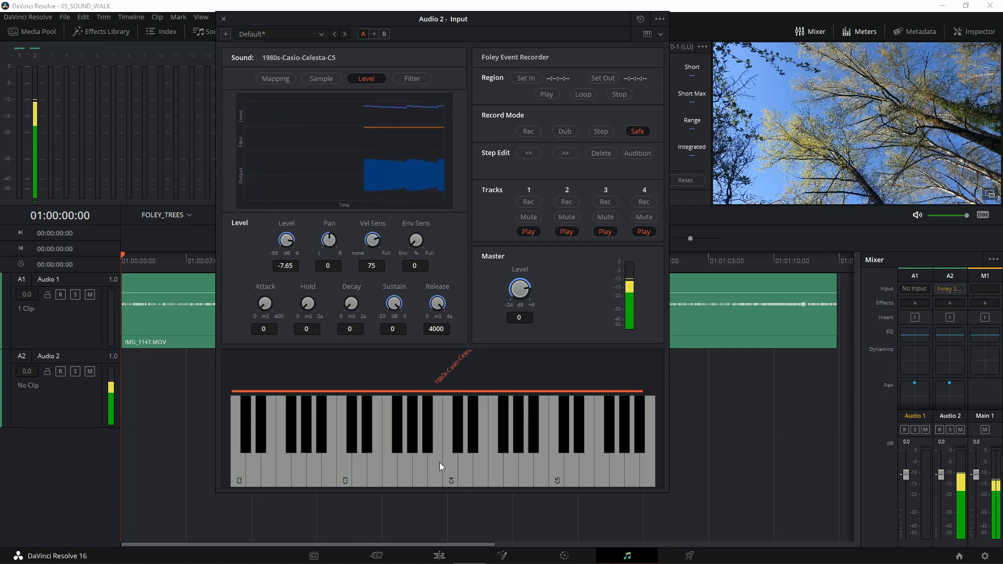
pyautogui.click(486, 460)
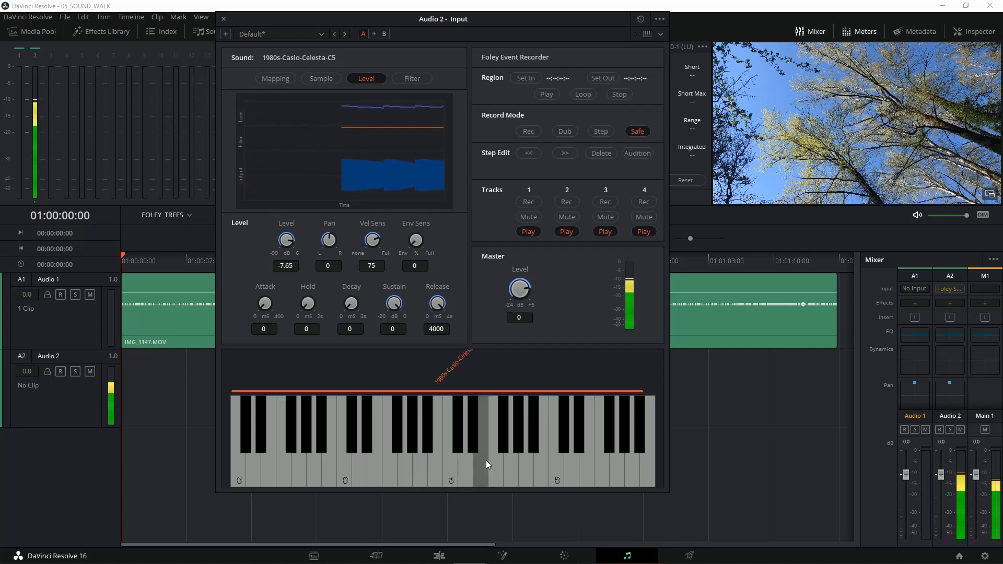
pyautogui.click(538, 460)
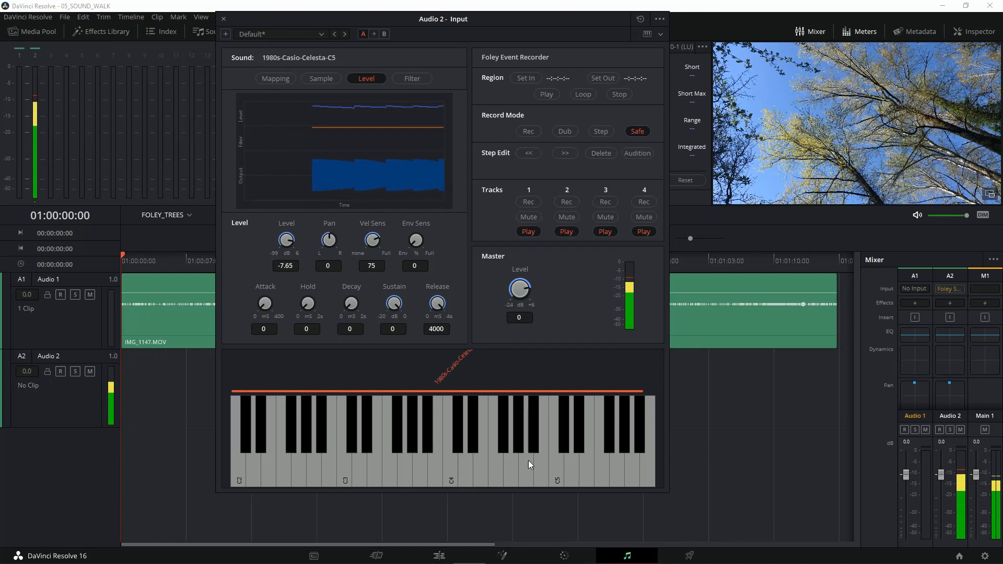
pyautogui.click(491, 457)
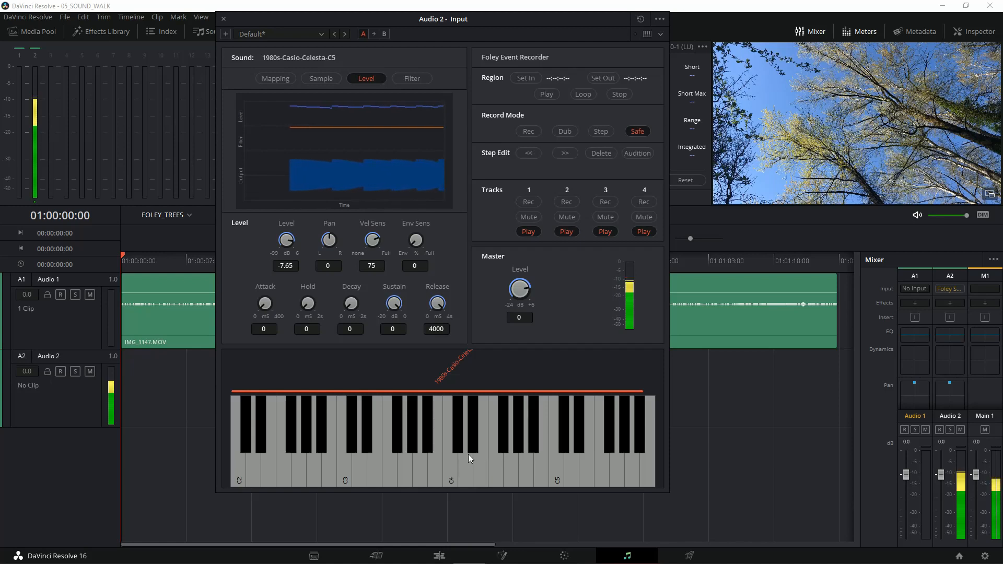
pyautogui.click(371, 471)
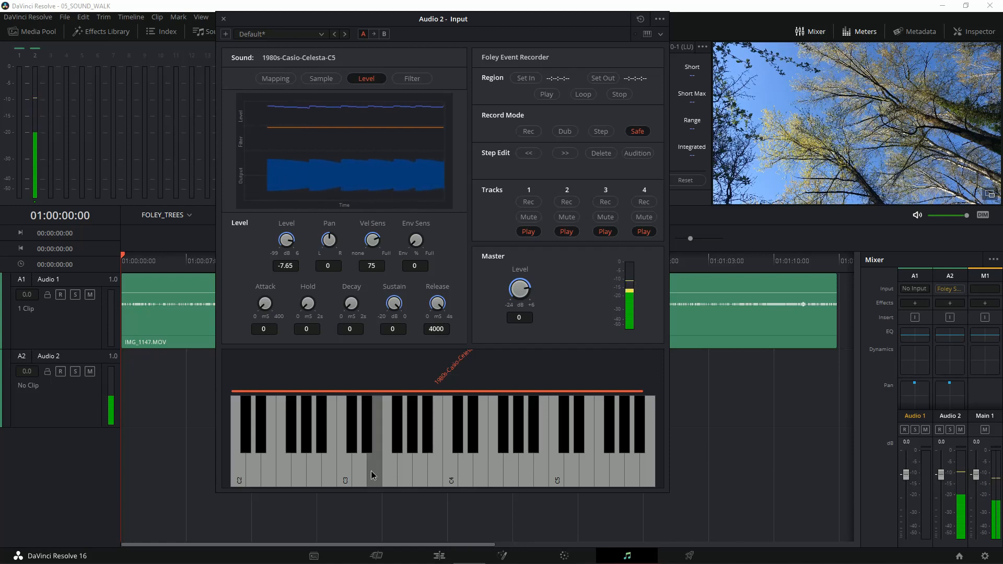
pyautogui.click(316, 465)
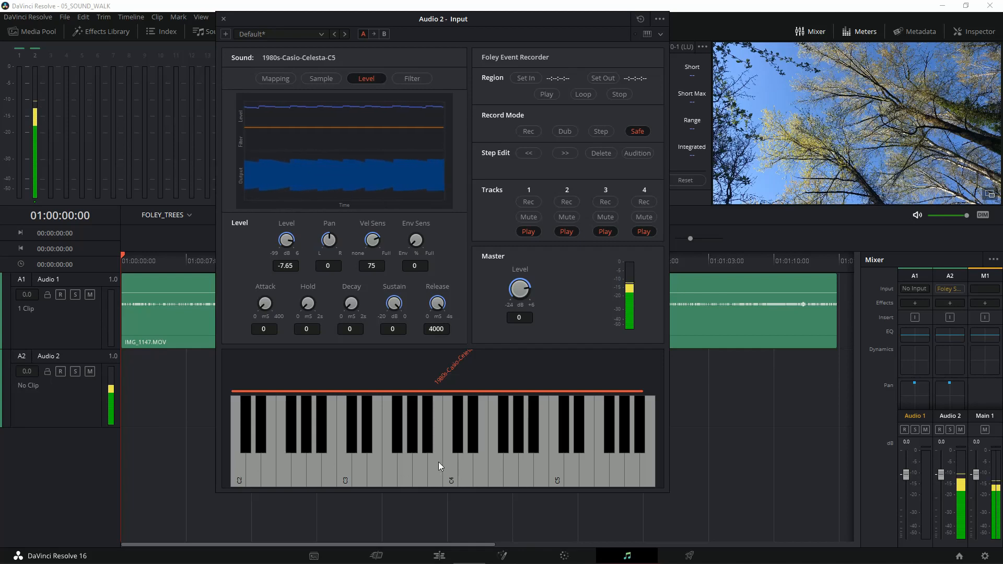
pyautogui.click(389, 467)
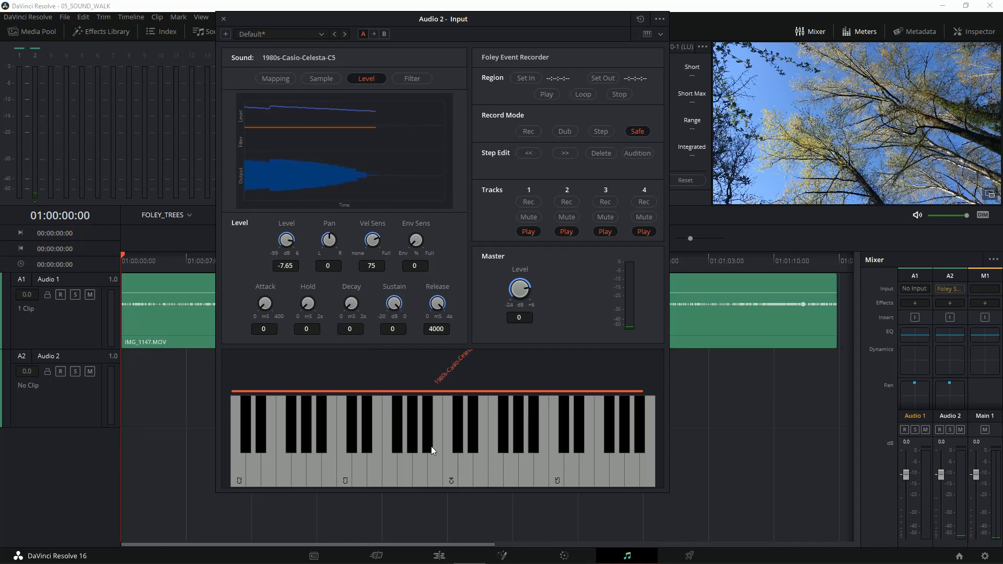
# Step: Add the sample Alesis-Fusion-Recorder-C5.wav to the Foley Sampler alongside the celesta
pyautogui.click(659, 19)
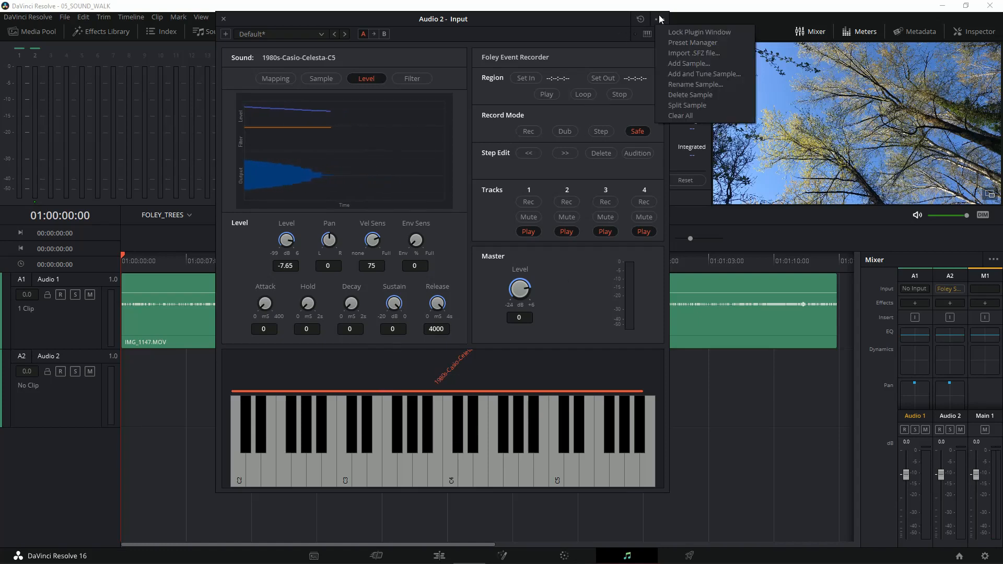
pyautogui.click(677, 64)
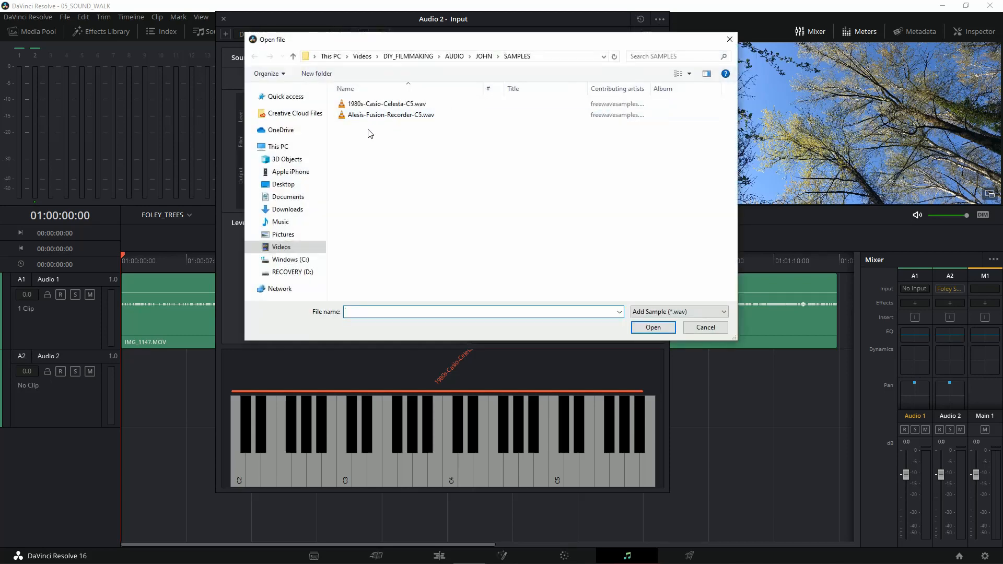
pyautogui.click(379, 115)
pyautogui.click(653, 328)
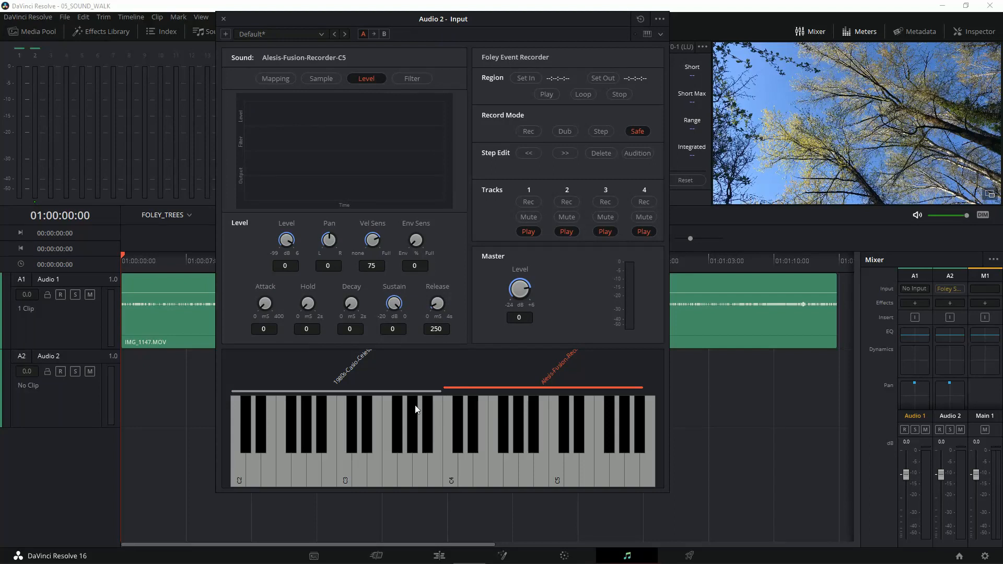
# Step: Play a few notes below C4 to audition the celesta in its half of the keyboard
pyautogui.click(418, 462)
pyautogui.click(339, 463)
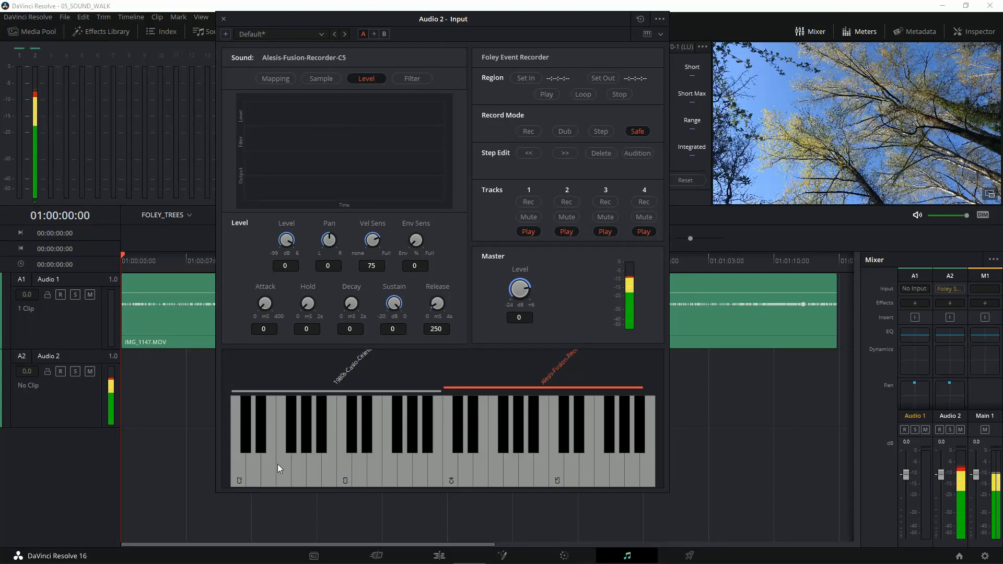
pyautogui.click(371, 452)
# Step: Audition the recorder sample with a run of notes up and down its key range above C4
pyautogui.click(535, 444)
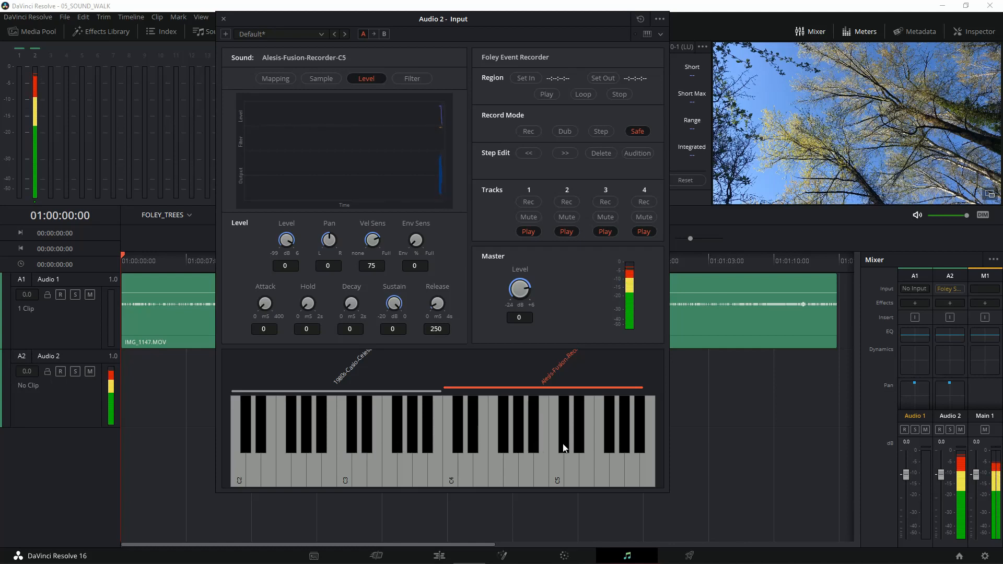
pyautogui.click(590, 449)
pyautogui.click(617, 451)
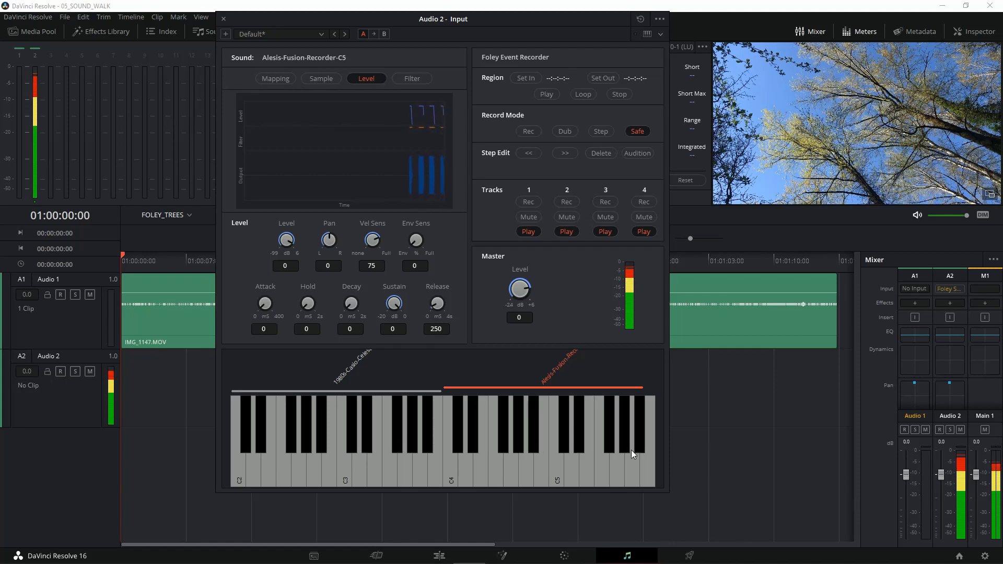
pyautogui.click(573, 450)
pyautogui.click(512, 455)
pyautogui.click(477, 462)
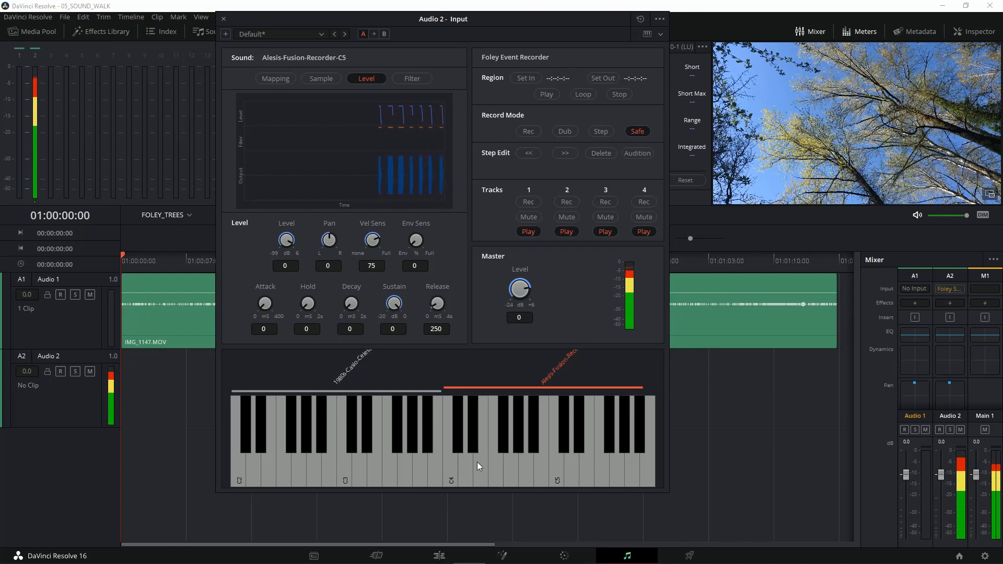
pyautogui.click(524, 459)
pyautogui.click(573, 457)
pyautogui.click(535, 445)
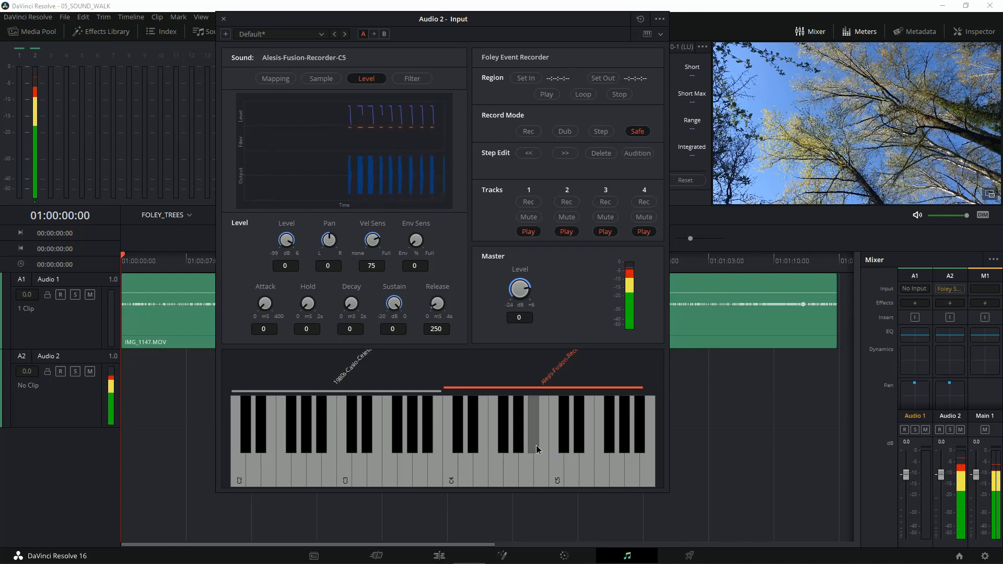
pyautogui.click(518, 445)
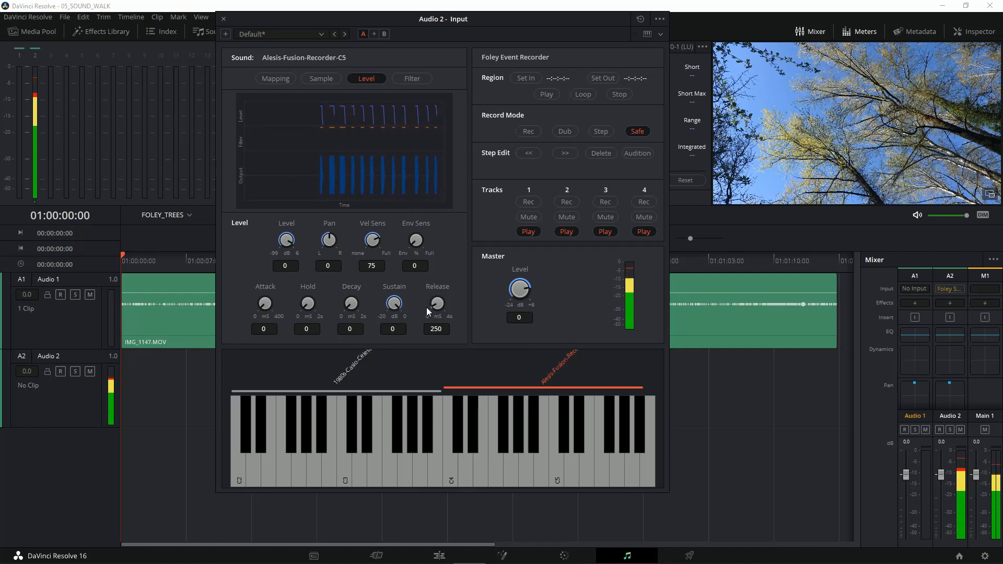
# Step: Set the recorder sample's Release to 4000 ms and audition it with notes up and down its key range
pyautogui.moveTo(428, 303); pyautogui.dragTo(583, 322)
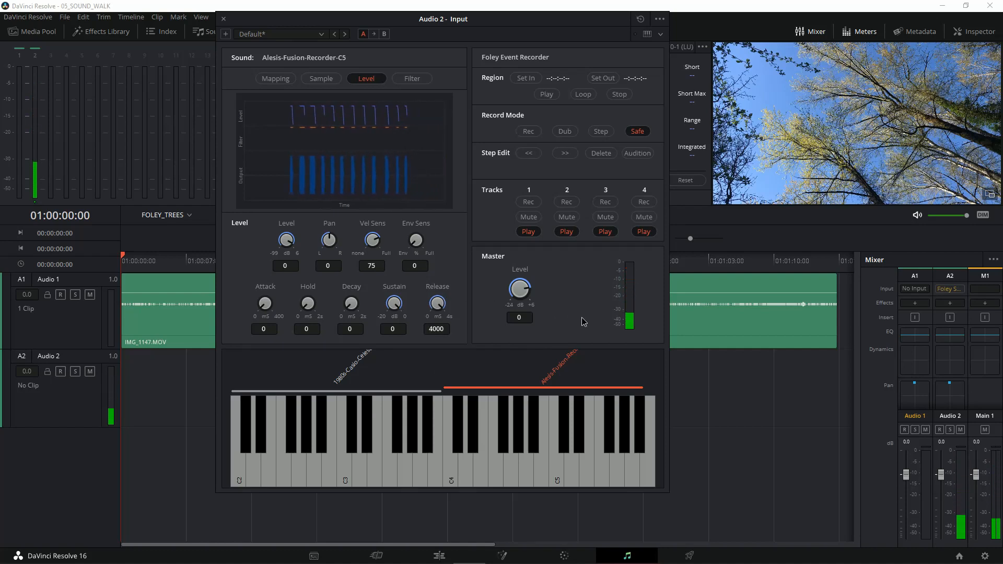
pyautogui.click(496, 453)
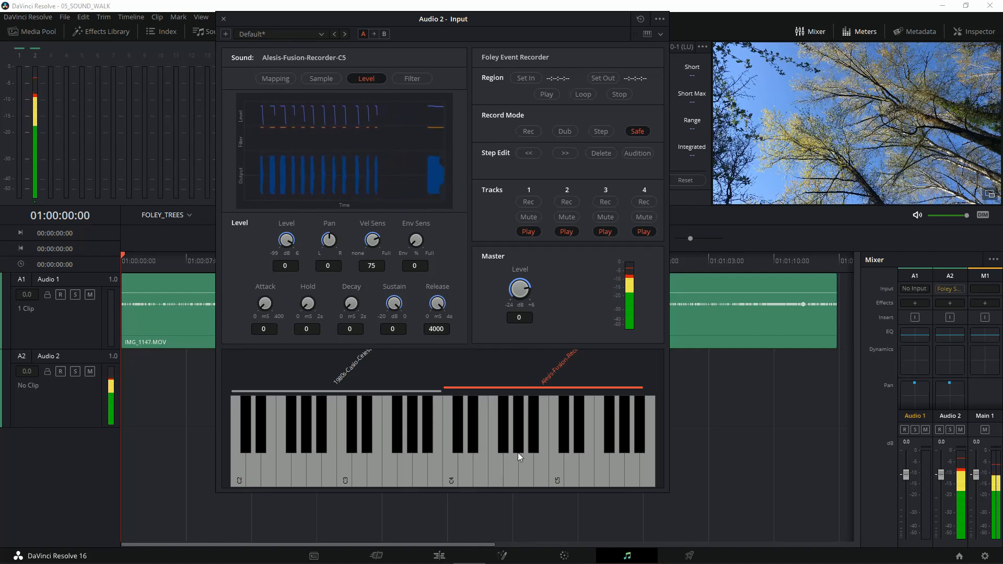
pyautogui.click(518, 452)
pyautogui.click(524, 444)
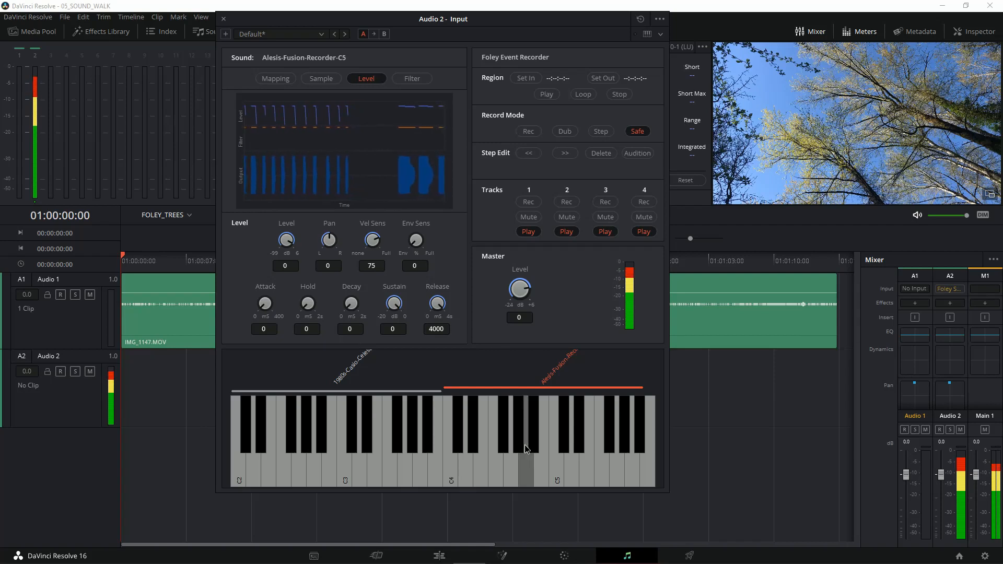
pyautogui.click(575, 444)
pyautogui.click(575, 443)
pyautogui.click(600, 446)
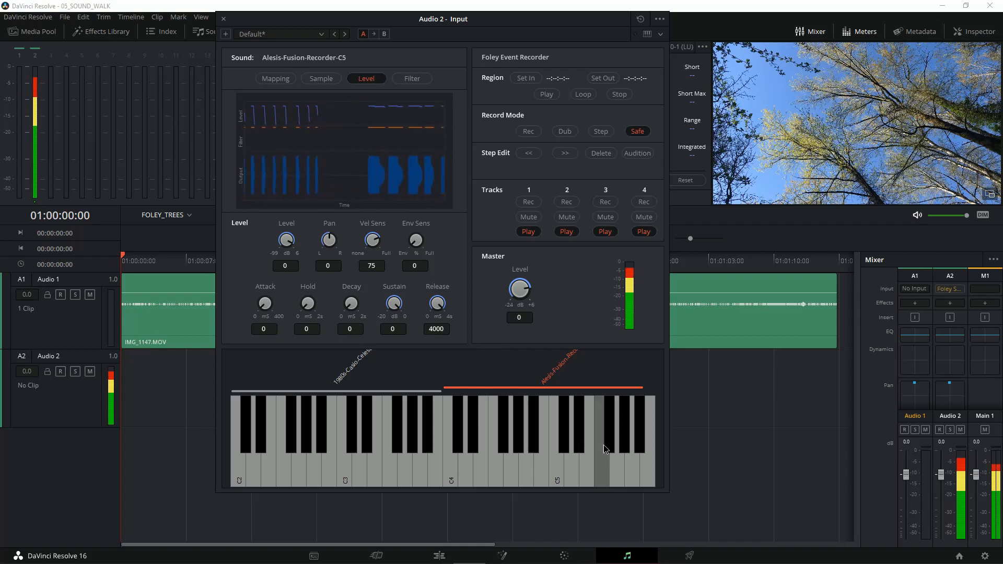
pyautogui.click(607, 458)
pyautogui.click(551, 459)
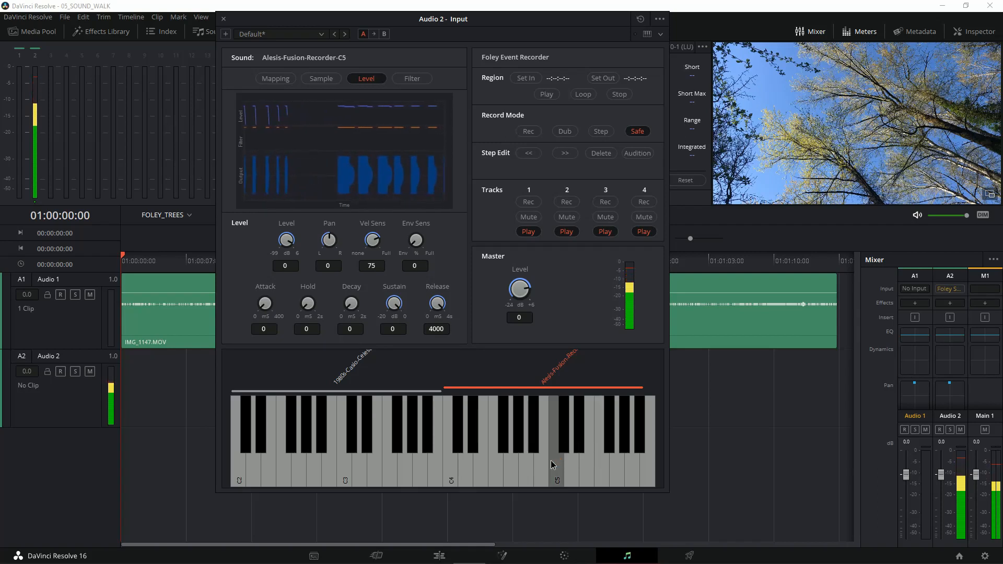
pyautogui.click(512, 462)
pyautogui.click(481, 462)
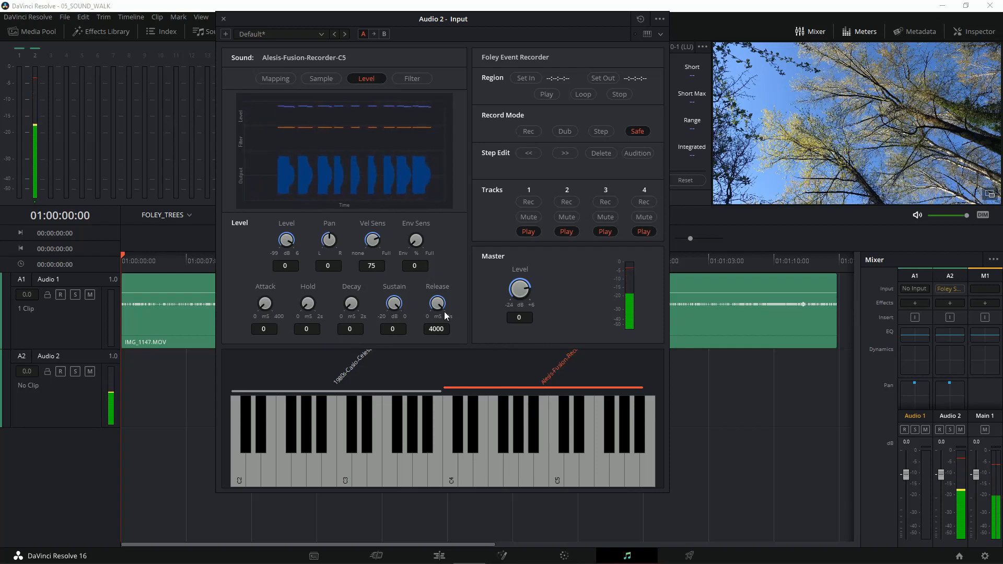
# Step: Lower the recorder sample's Level to -24.15 dB and play two test notes
pyautogui.moveTo(290, 234); pyautogui.dragTo(259, 231)
pyautogui.click(522, 436)
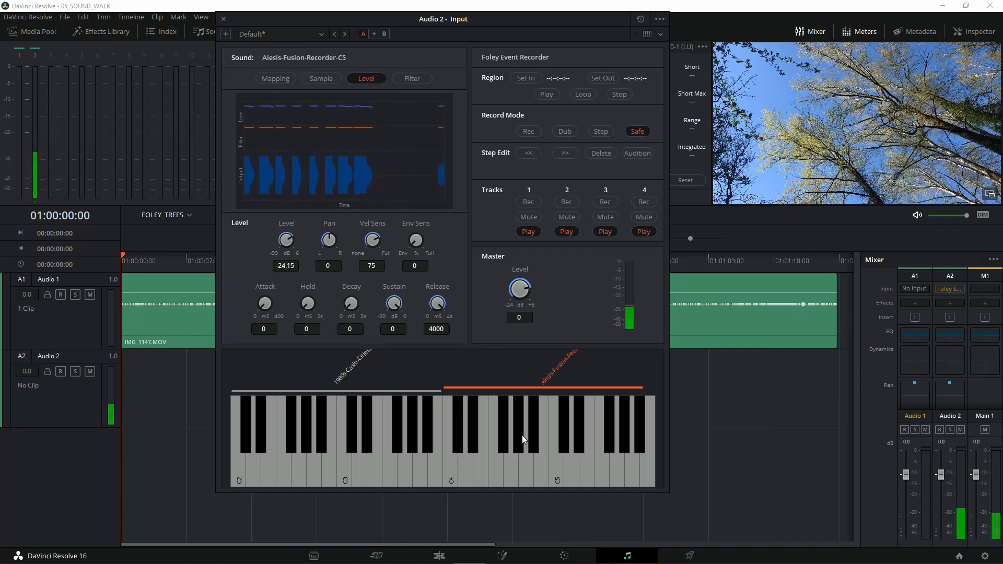
pyautogui.click(564, 451)
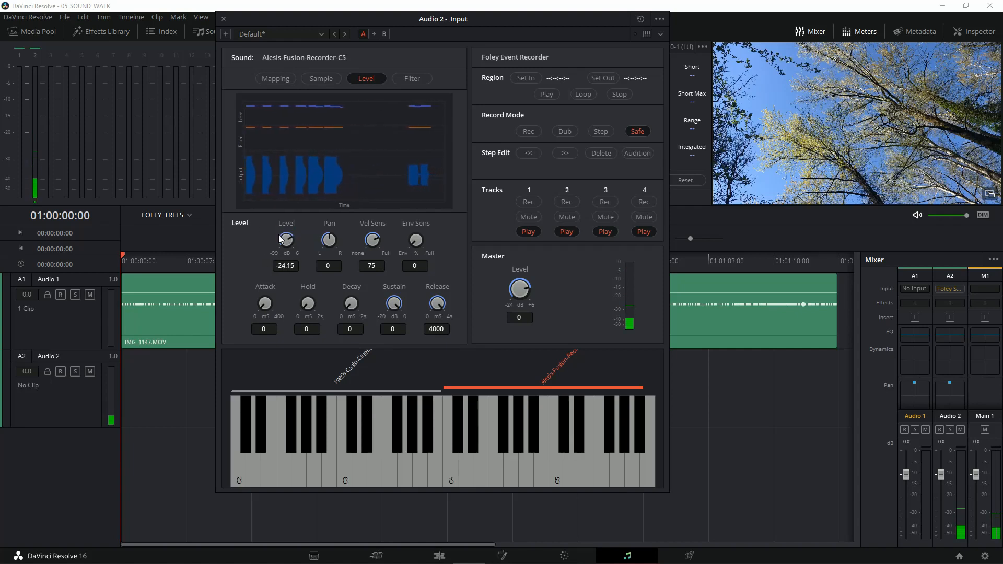
# Step: Raise the recorder sample's Level to -19.95 dB and play two test notes
pyautogui.moveTo(282, 239); pyautogui.dragTo(293, 238)
pyautogui.click(568, 449)
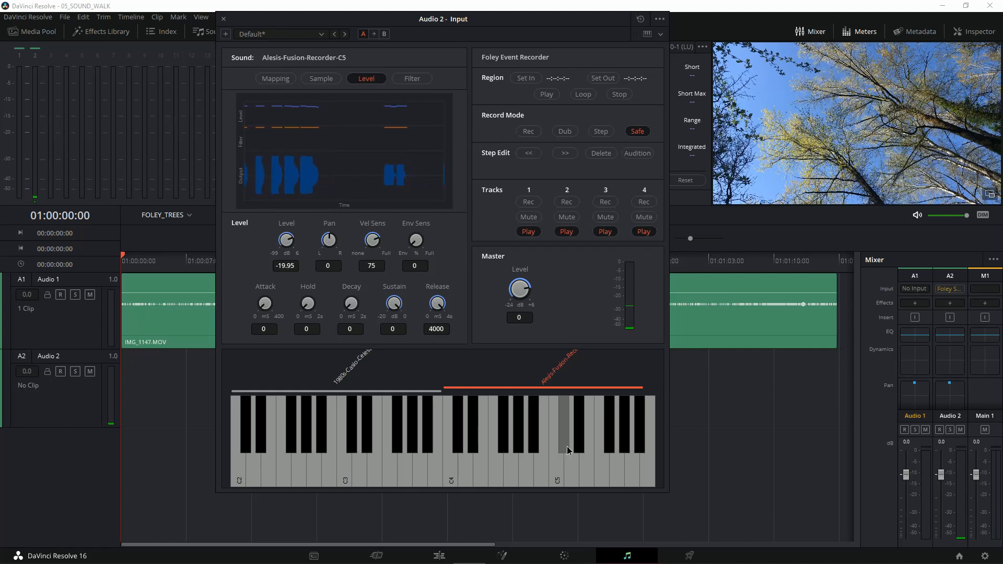
pyautogui.click(594, 443)
# Step: Set the recorder sample's Level to -12.85 dB and test it with notes around C5
pyautogui.moveTo(288, 237); pyautogui.dragTo(303, 238)
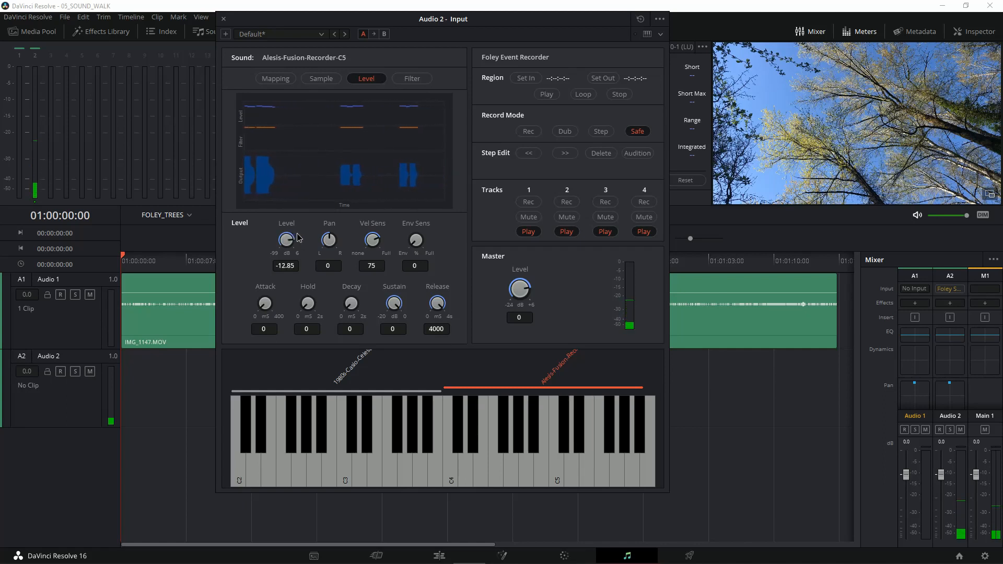
pyautogui.click(569, 433)
pyautogui.click(603, 434)
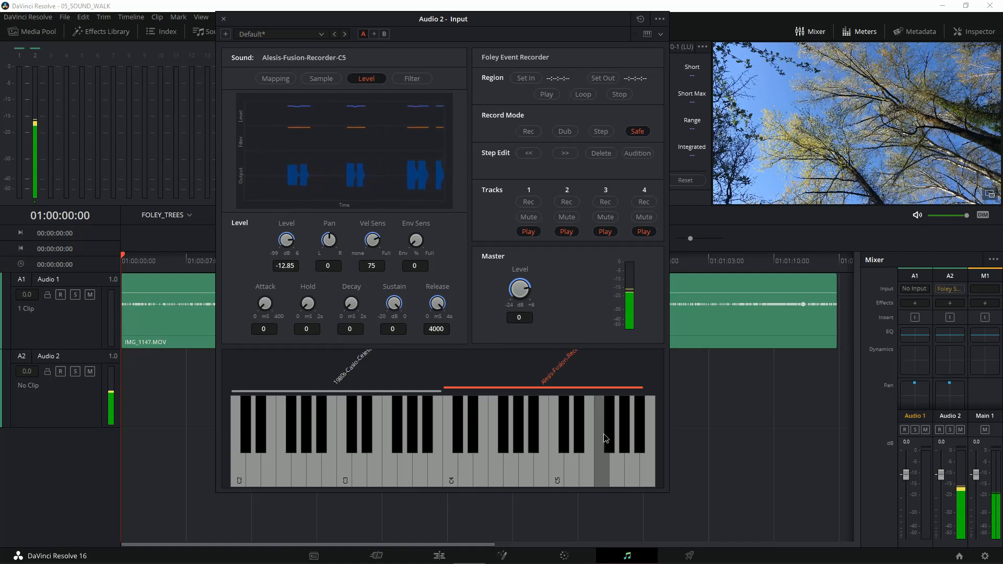
# Step: Set the recorder sample's Level to -8.60 dB and test it with notes from just below C5 upward
pyautogui.moveTo(285, 240); pyautogui.dragTo(289, 236)
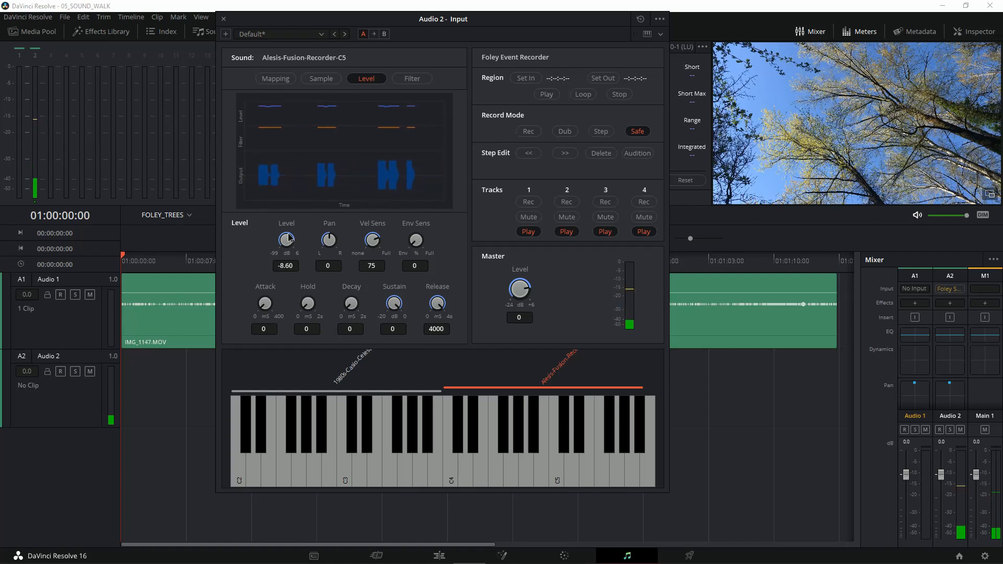
pyautogui.click(535, 444)
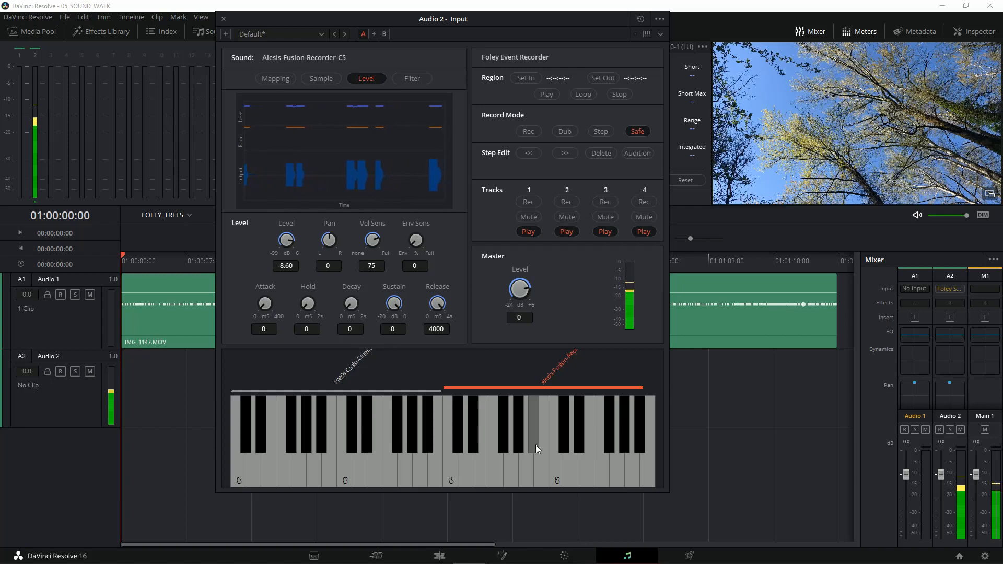
pyautogui.click(556, 460)
pyautogui.click(597, 456)
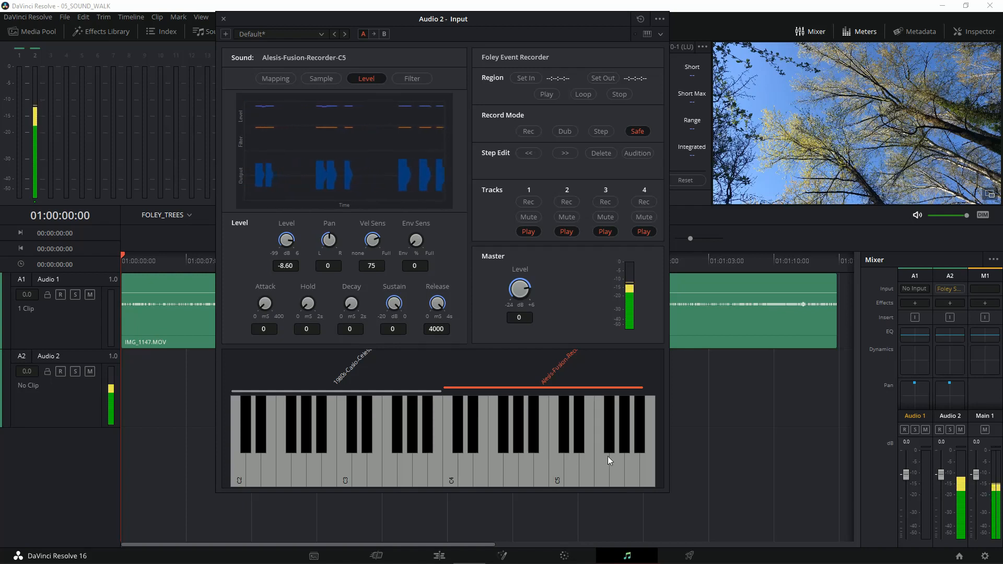
pyautogui.click(626, 456)
# Step: Audition the celesta and recorder samples by playing notes in both key ranges to compare their loudness
pyautogui.click(421, 457)
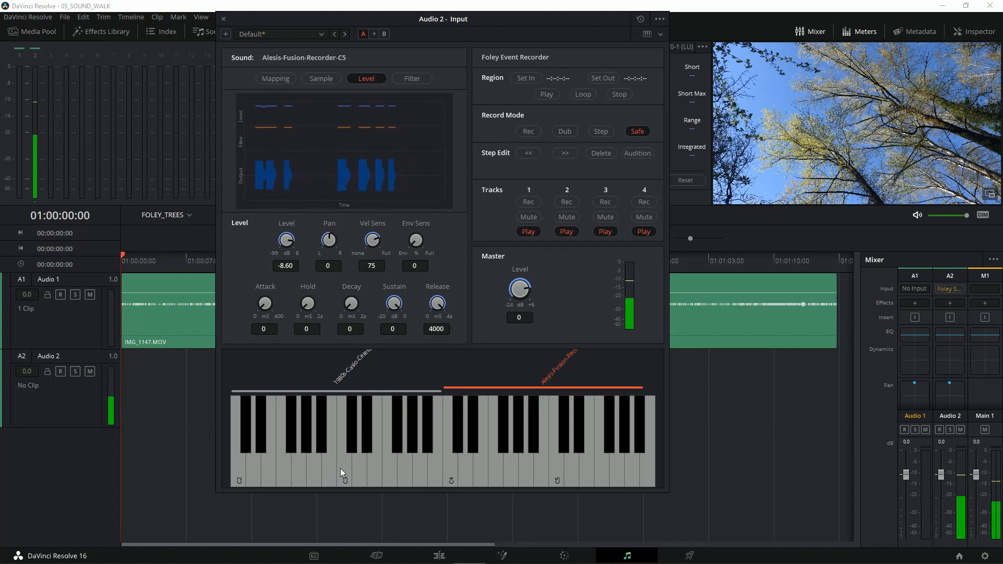
pyautogui.click(320, 463)
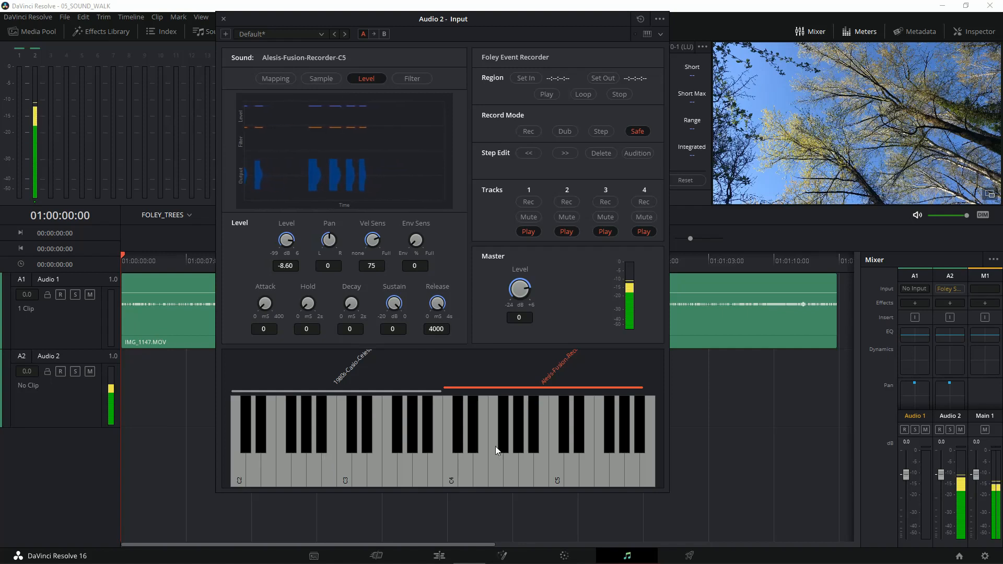
pyautogui.click(553, 466)
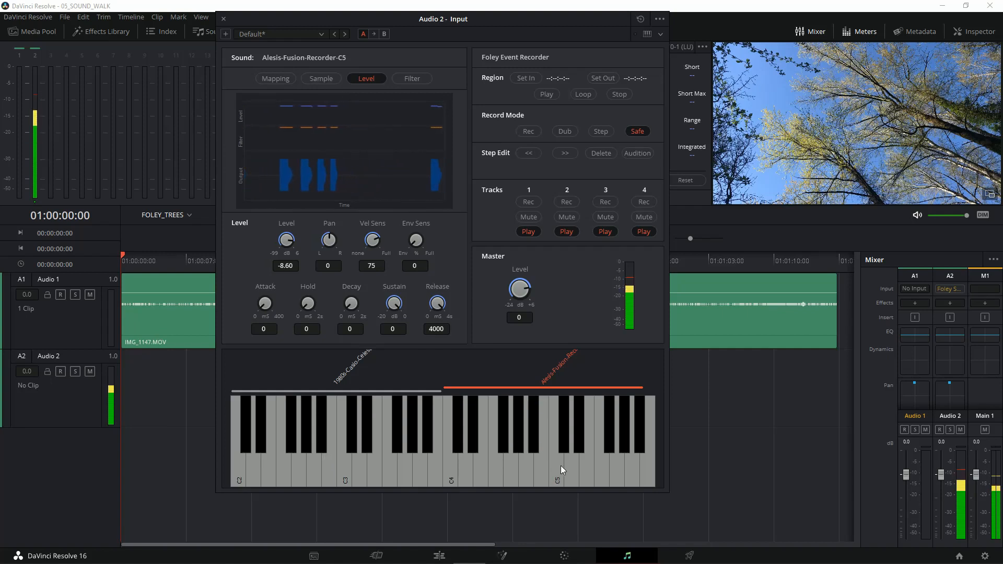
pyautogui.click(569, 468)
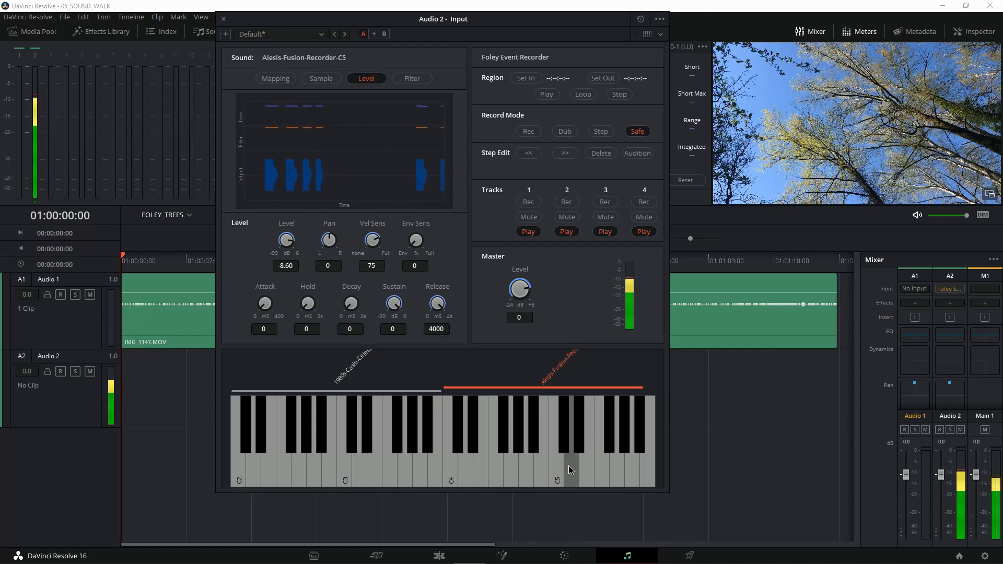
pyautogui.click(620, 465)
pyautogui.click(640, 465)
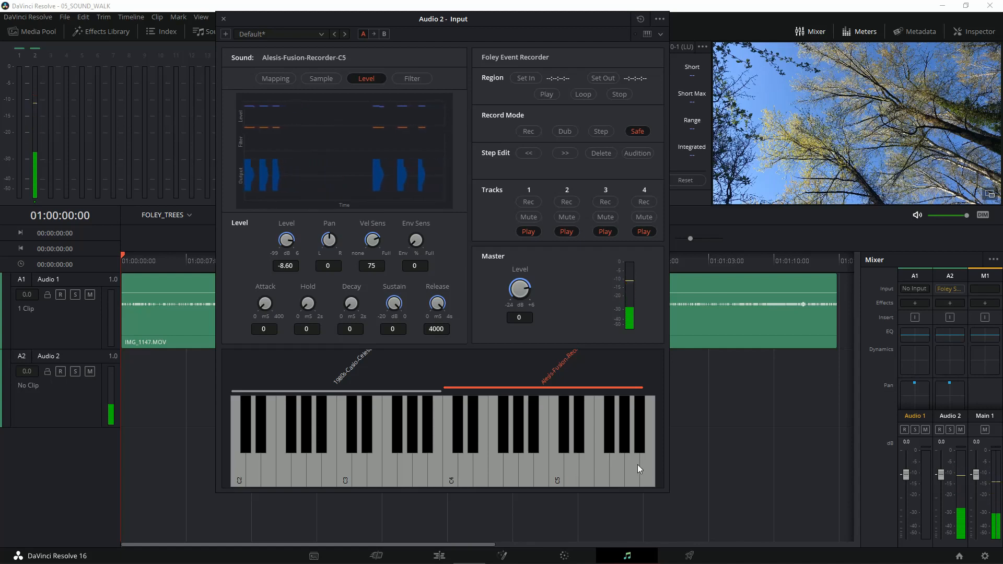
pyautogui.click(632, 465)
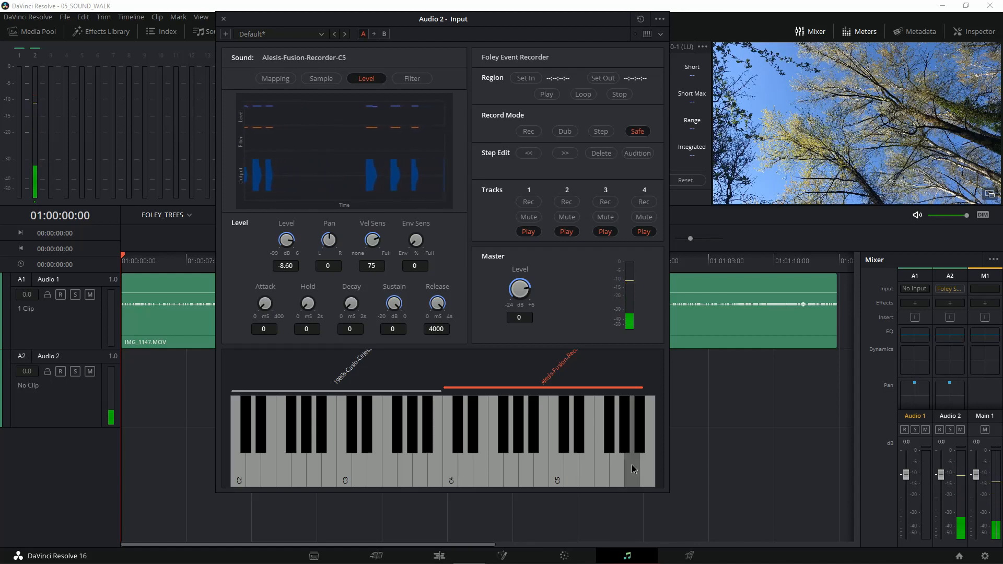
pyautogui.click(546, 453)
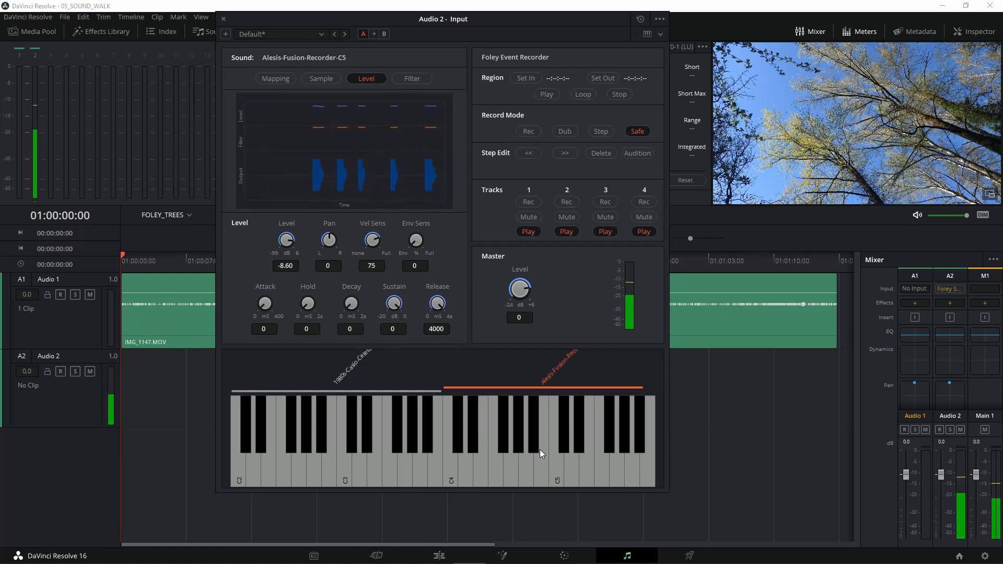
pyautogui.click(396, 459)
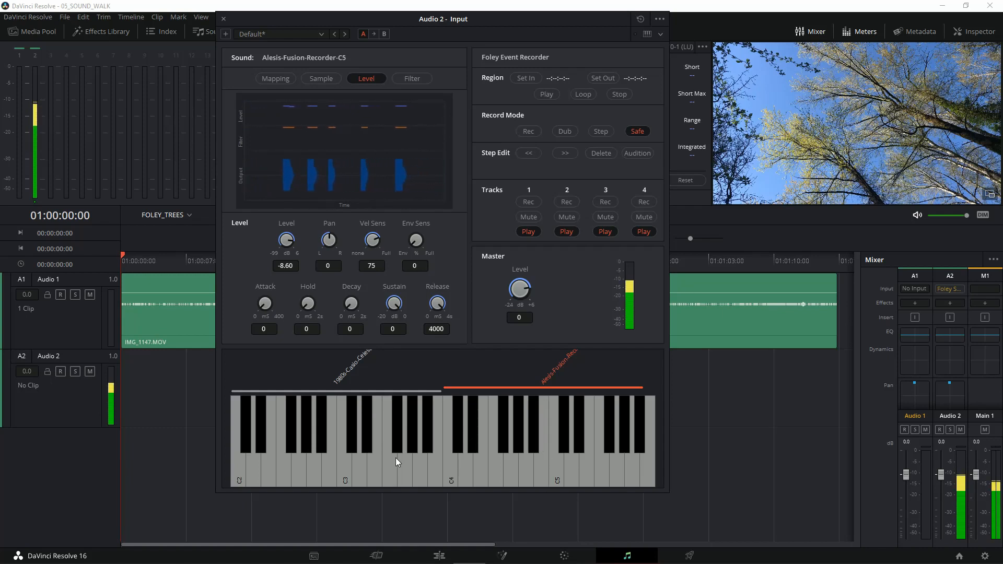
pyautogui.click(373, 458)
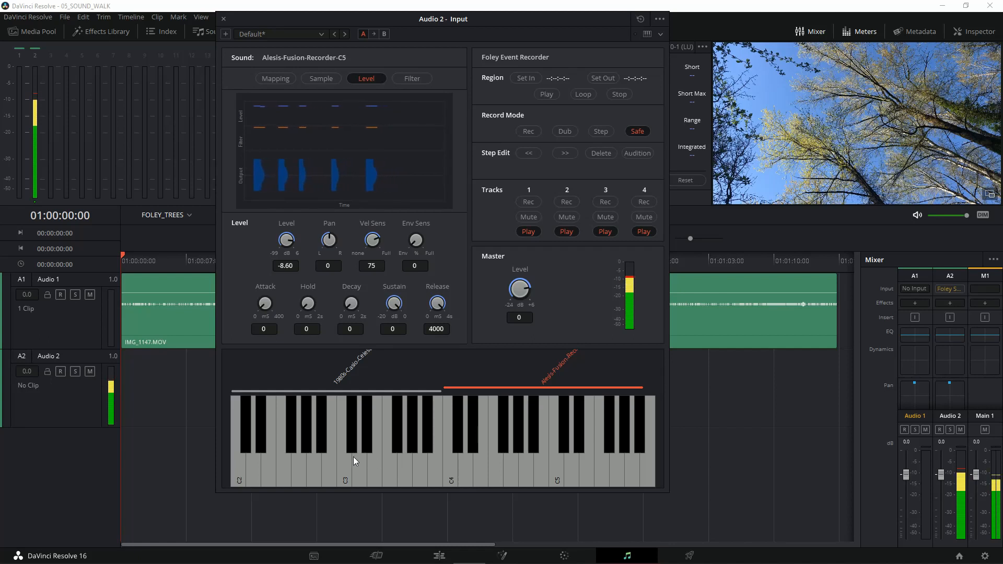
# Step: Select the Alesis-Fusion-Recorder-C5 sample and delete it from the sampler
pyautogui.click(374, 391)
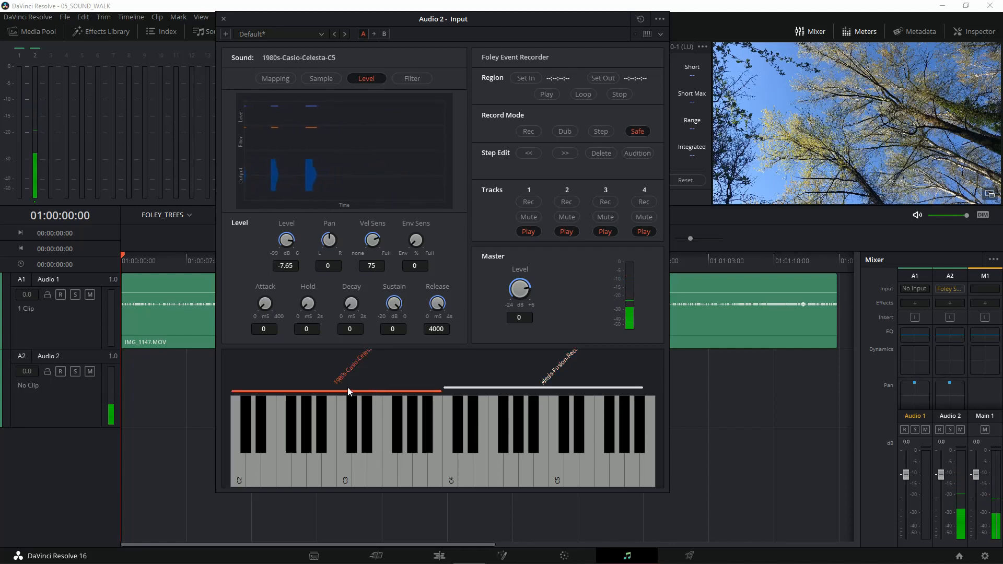
pyautogui.click(521, 387)
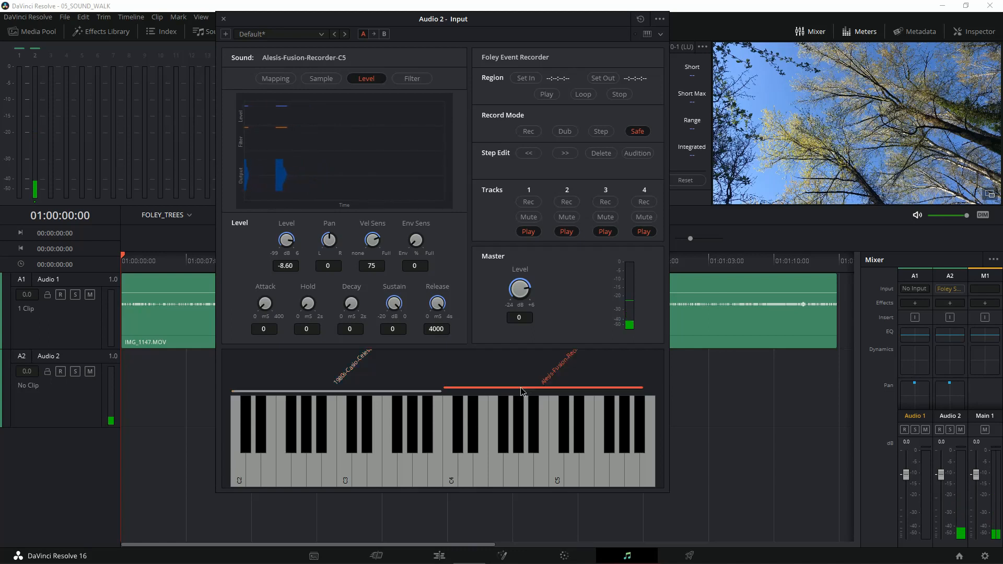
pyautogui.click(418, 393)
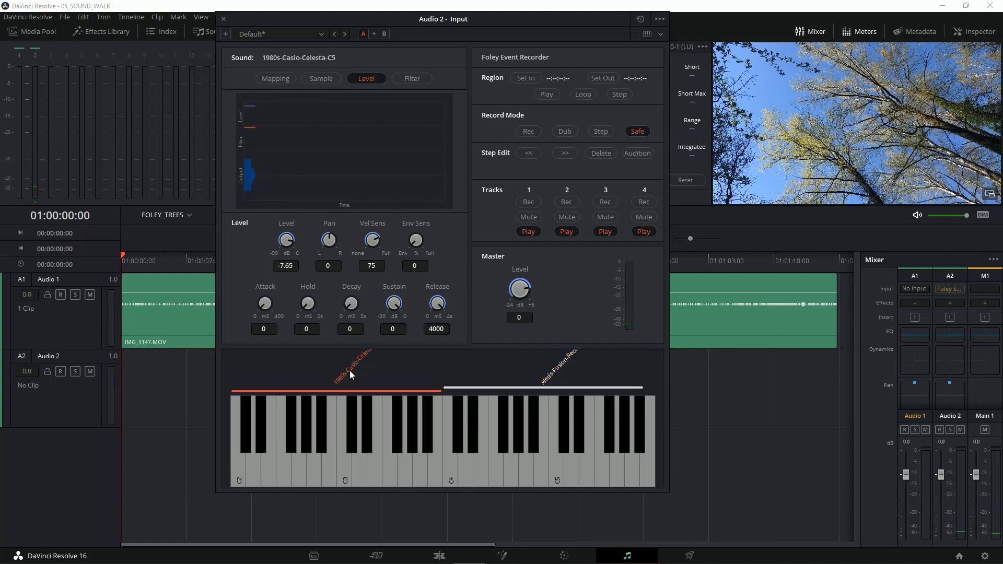
pyautogui.click(512, 390)
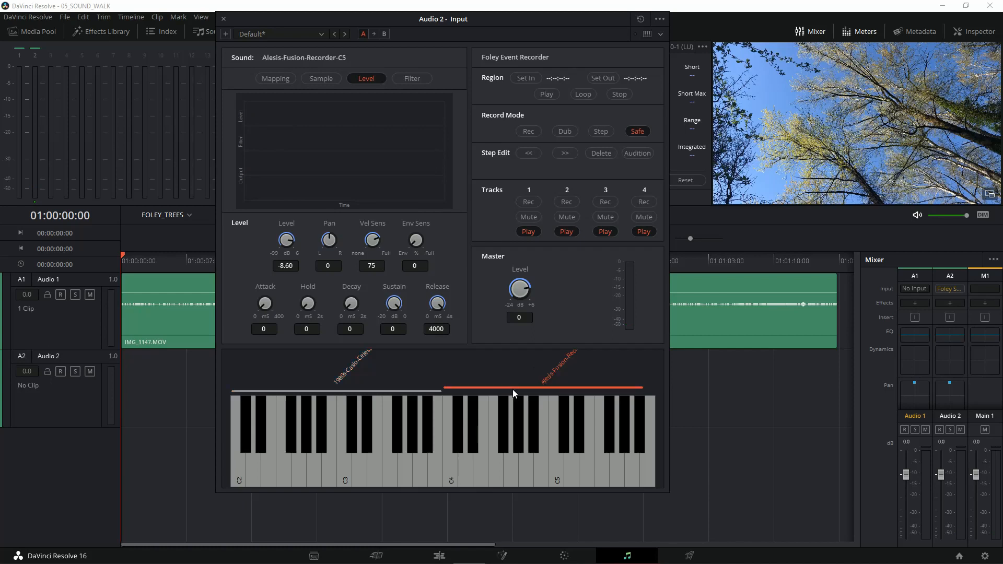
pyautogui.click(660, 19)
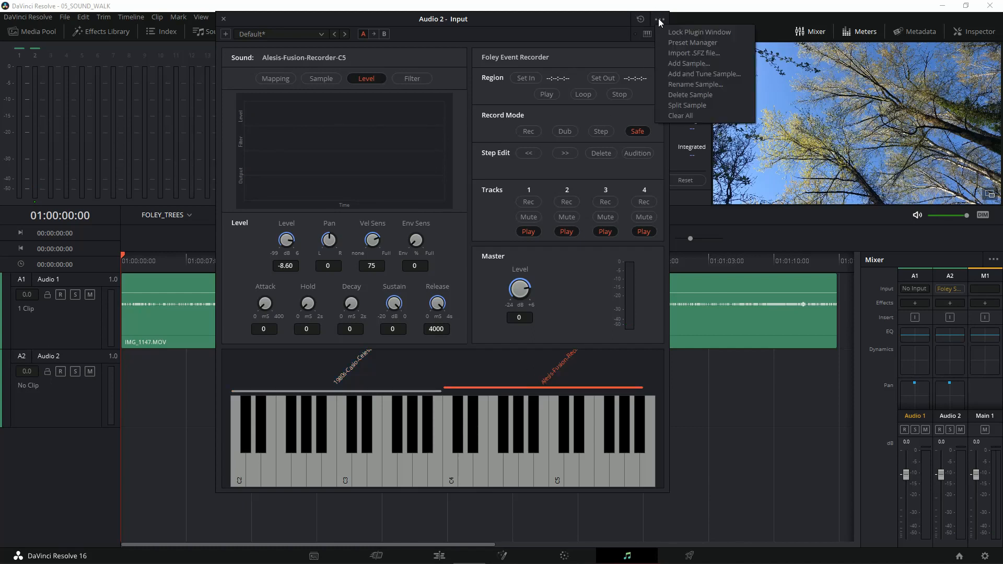
pyautogui.click(680, 94)
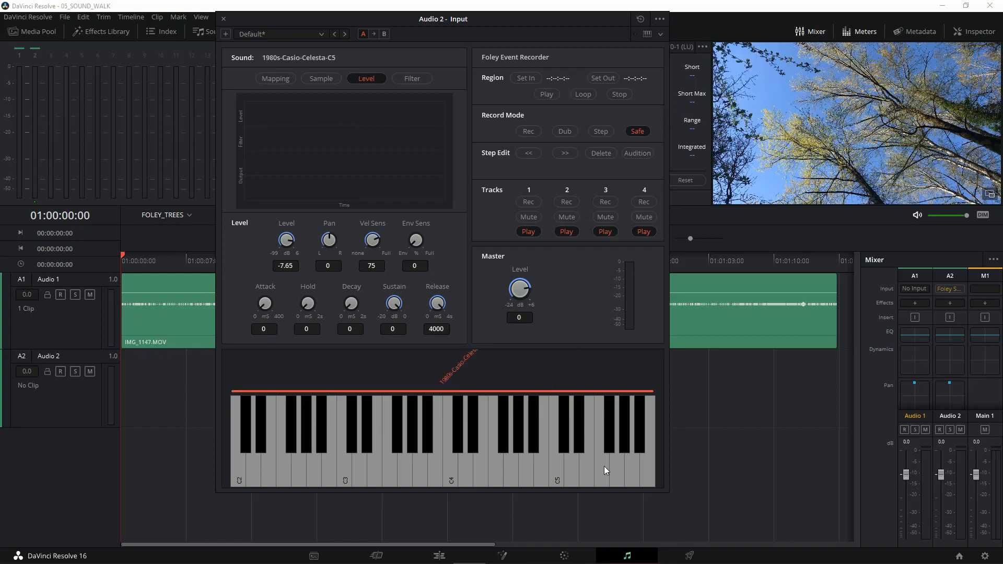
# Step: Audition the celesta sample with high and low notes across the full keyboard
pyautogui.click(615, 457)
pyautogui.click(551, 466)
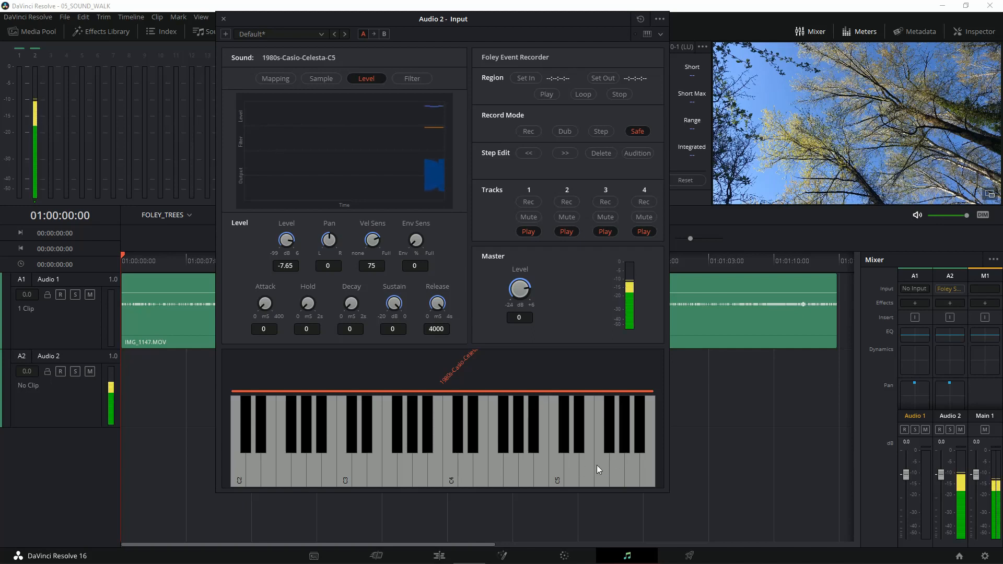
pyautogui.click(281, 472)
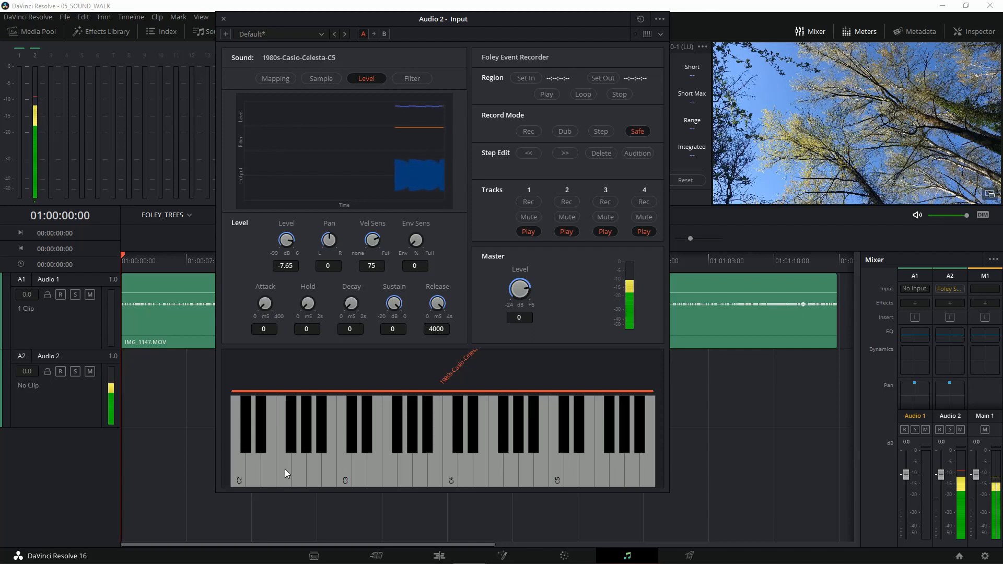
pyautogui.click(340, 468)
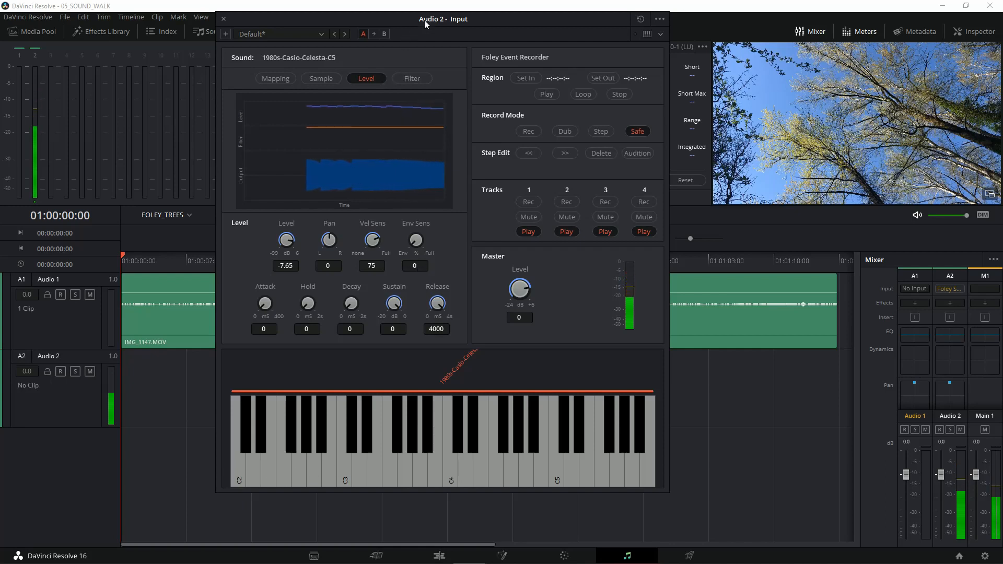
# Step: Put the playhead at the timeline start and set the Foley Event Recorder's region in point to 01:00:00:00
pyautogui.moveTo(414, 20); pyautogui.dragTo(457, 17)
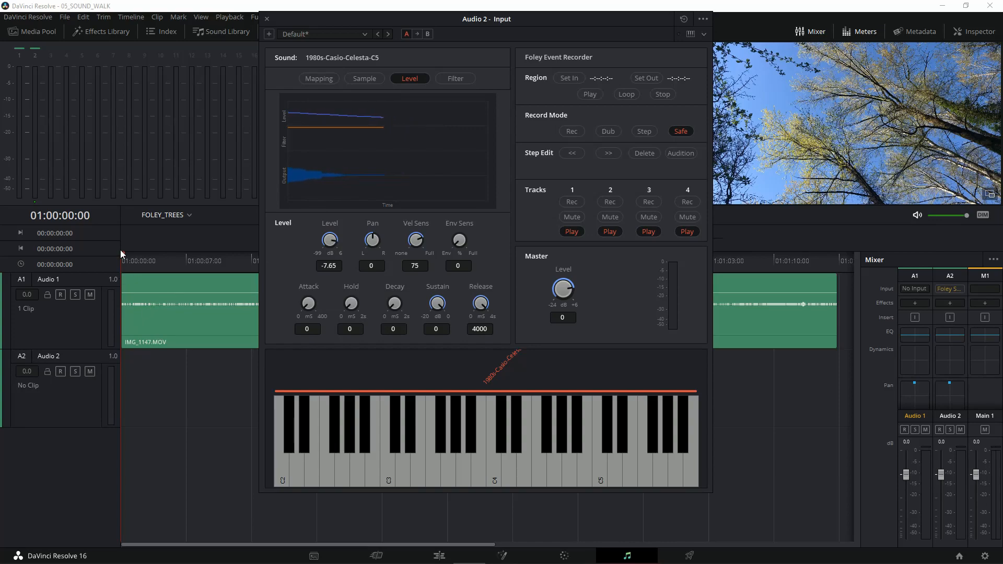
pyautogui.moveTo(123, 257)
pyautogui.mouseDown()
pyautogui.moveTo(235, 258)
pyautogui.moveTo(111, 262)
pyautogui.mouseUp()
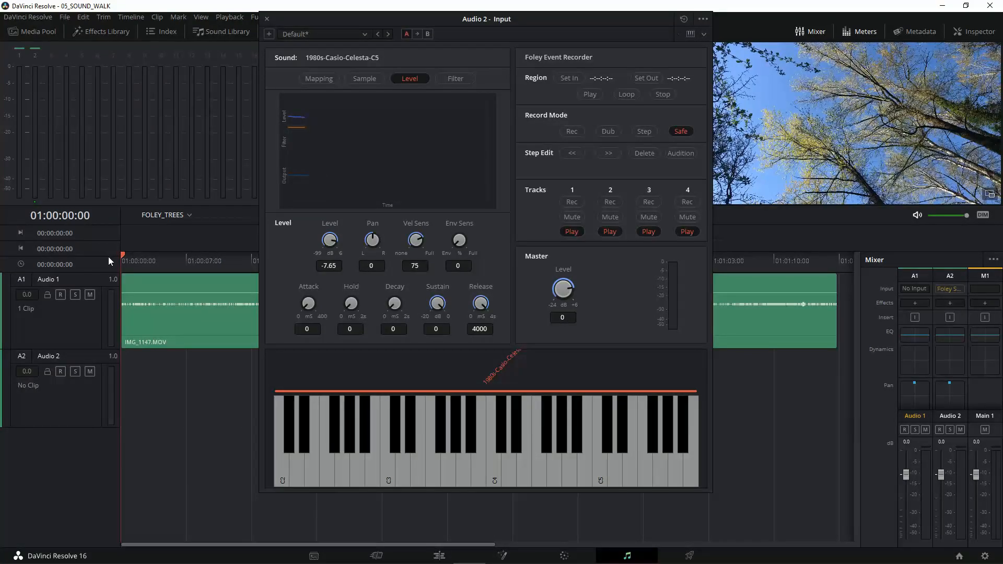
pyautogui.click(570, 78)
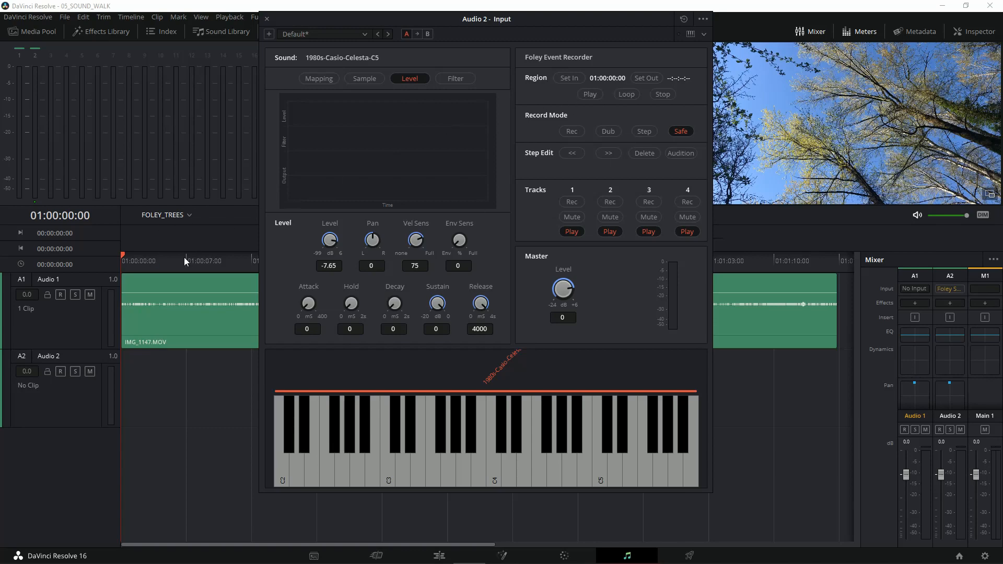
# Step: Place the playhead at the end of the Audio 1 clip and set the region's out point to 01:01:16:16
pyautogui.moveTo(121, 257); pyautogui.dragTo(264, 286)
pyautogui.moveTo(432, 17); pyautogui.dragTo(74, 46)
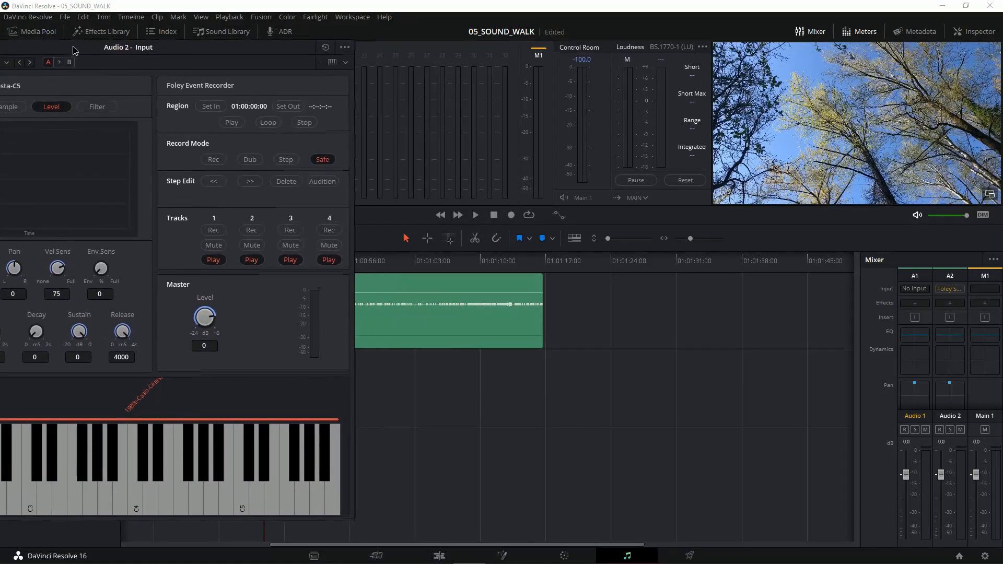
pyautogui.click(459, 214)
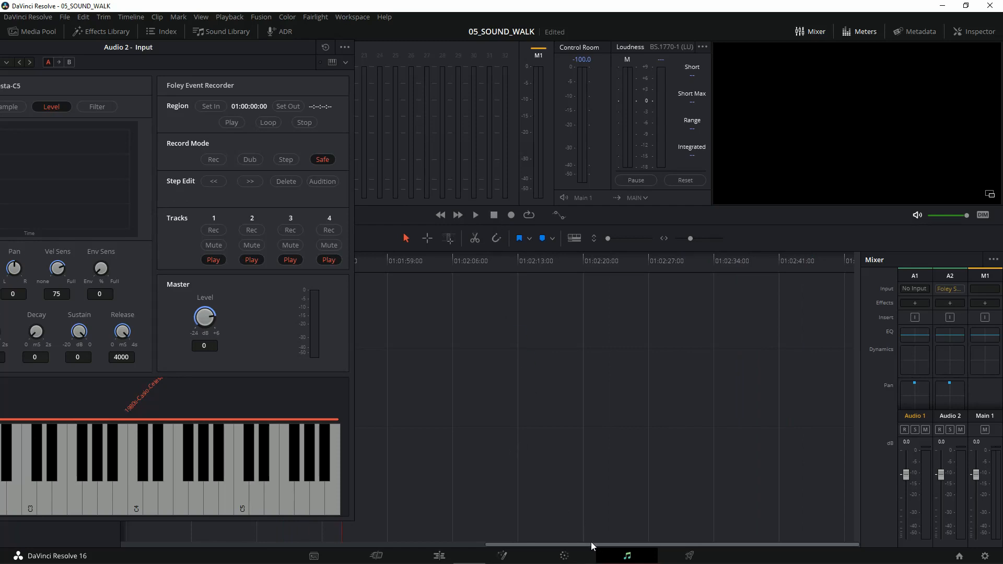
pyautogui.moveTo(591, 543); pyautogui.dragTo(353, 544)
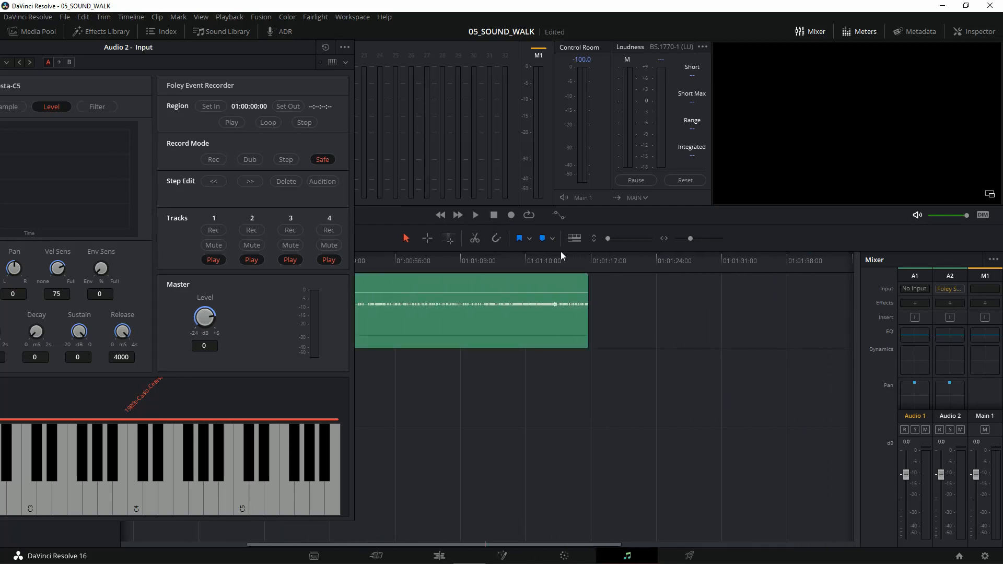
pyautogui.click(587, 257)
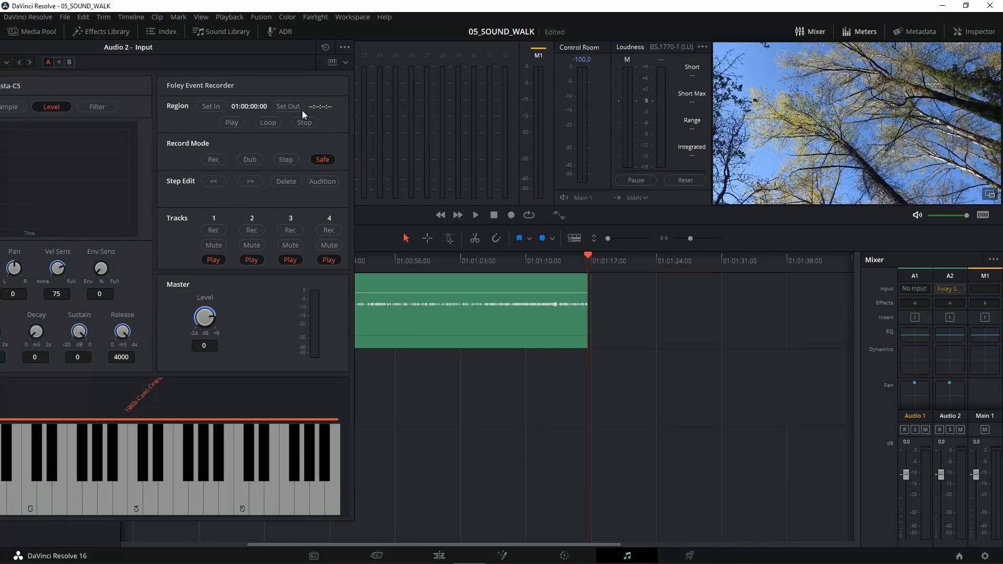
pyautogui.click(288, 106)
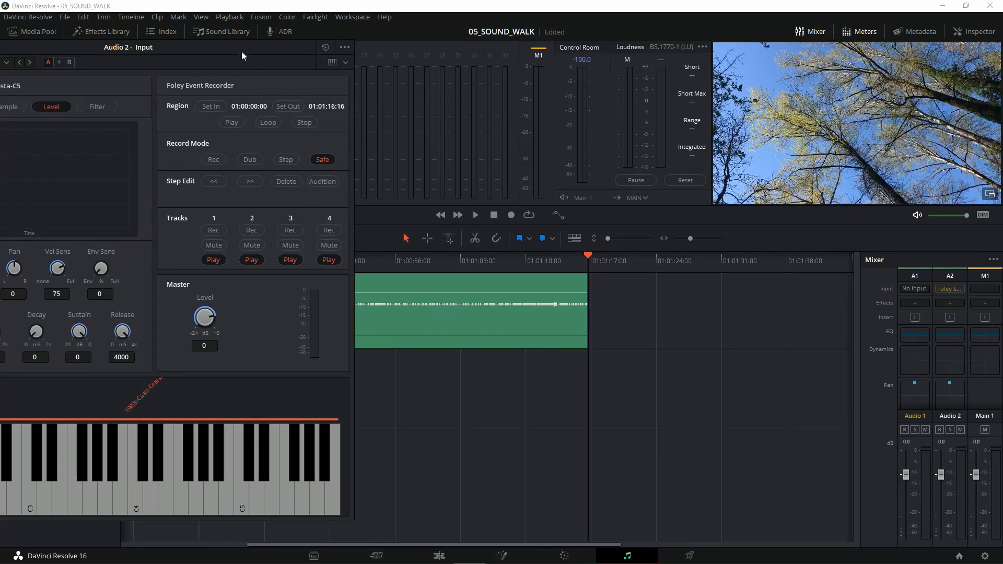
# Step: Set the Foley Event Recorder's Record Mode to Rec and arm the Audio 2 track for recording
pyautogui.moveTo(240, 48); pyautogui.dragTo(434, 40)
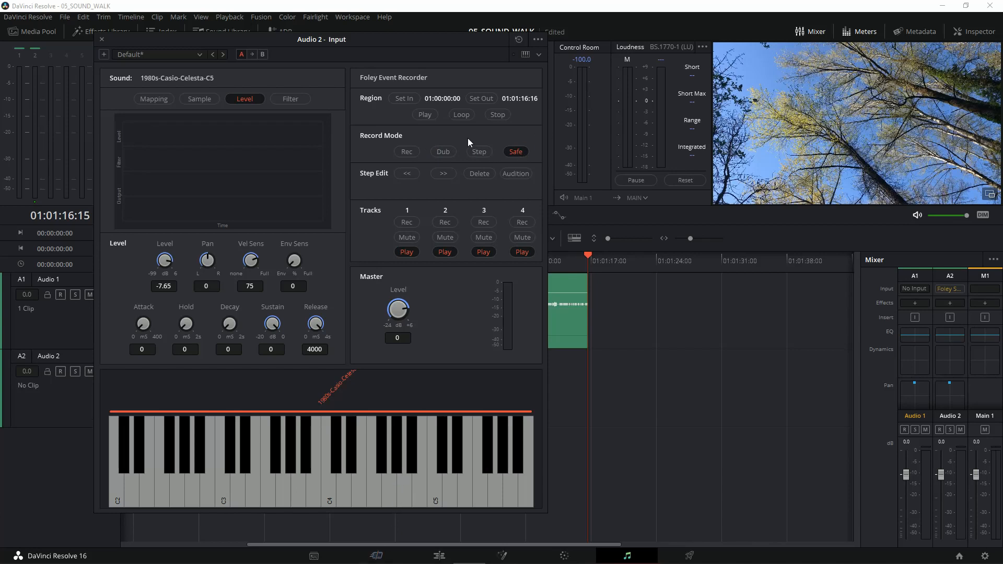
pyautogui.click(407, 152)
pyautogui.moveTo(325, 40); pyautogui.dragTo(452, 39)
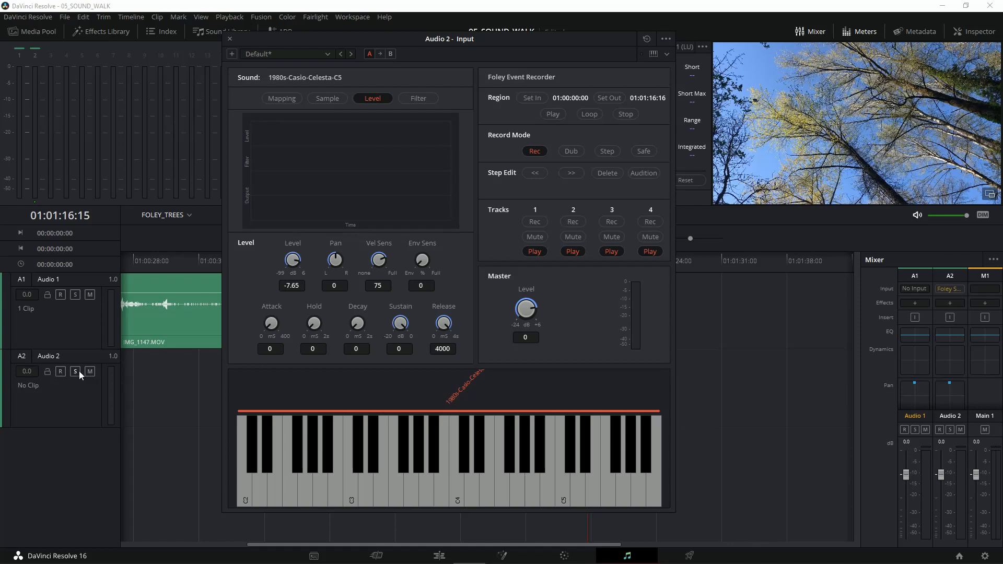
pyautogui.click(60, 371)
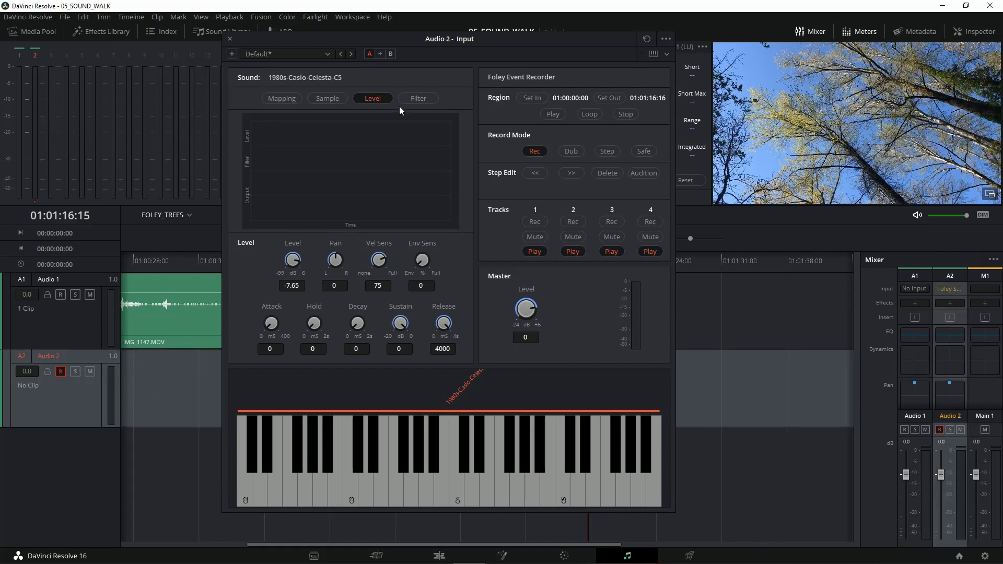
# Step: Move the sampler window clear of the tracks and return the playhead to the timeline start with the whole clip in view
pyautogui.moveTo(434, 44); pyautogui.dragTo(420, 46)
pyautogui.moveTo(674, 211); pyautogui.dragTo(631, 372)
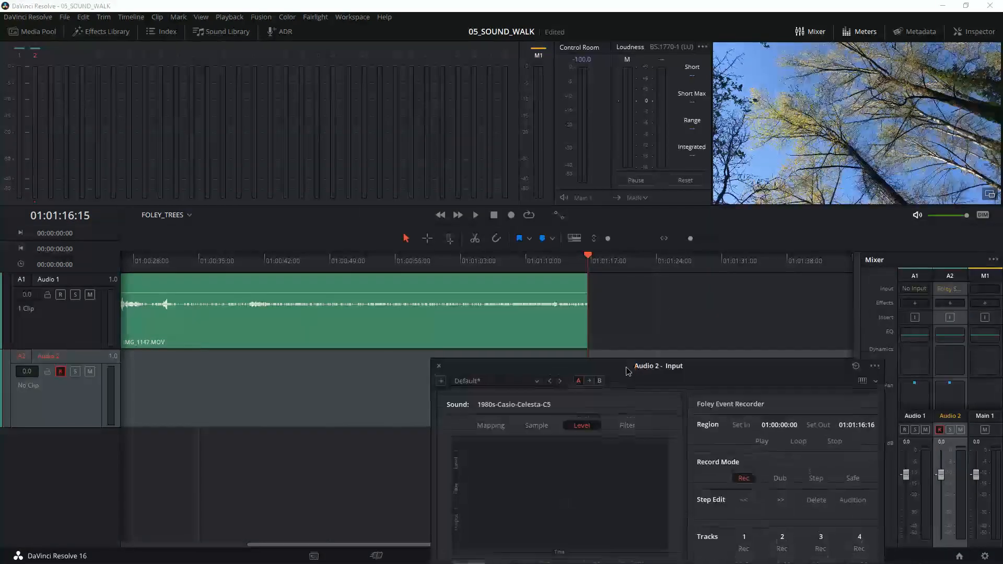
pyautogui.click(441, 216)
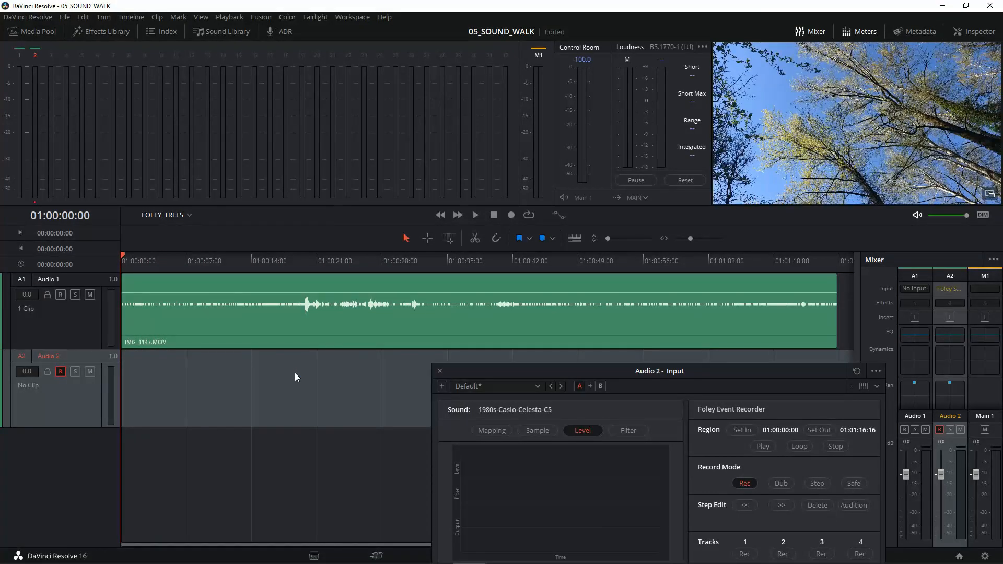
pyautogui.scroll(2, 295, 372)
pyautogui.scroll(-4, 294, 372)
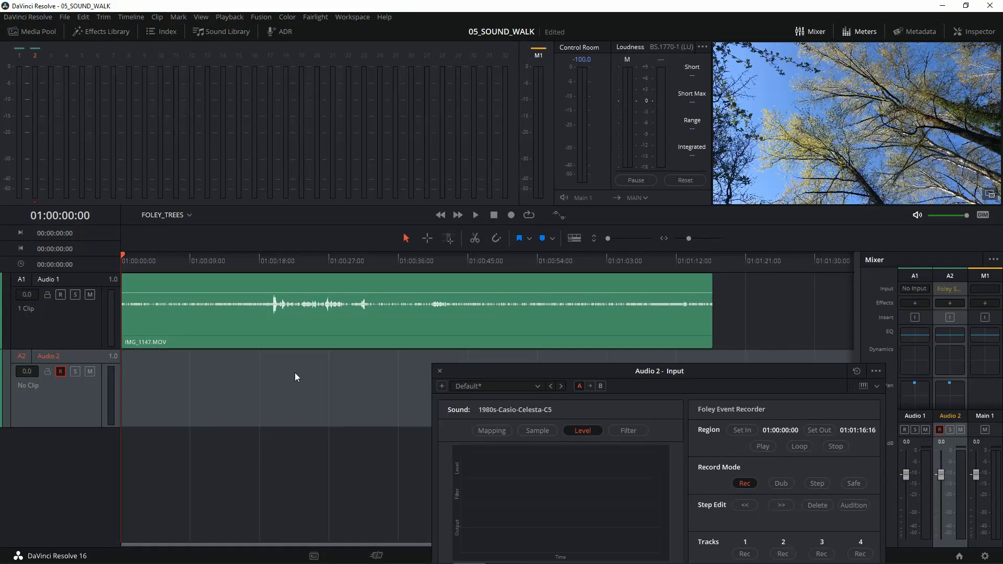
# Step: Reposition the Foley Sampler window so its whole keyboard shows and the transport's record control stays uncovered
pyautogui.moveTo(568, 368); pyautogui.dragTo(155, 42)
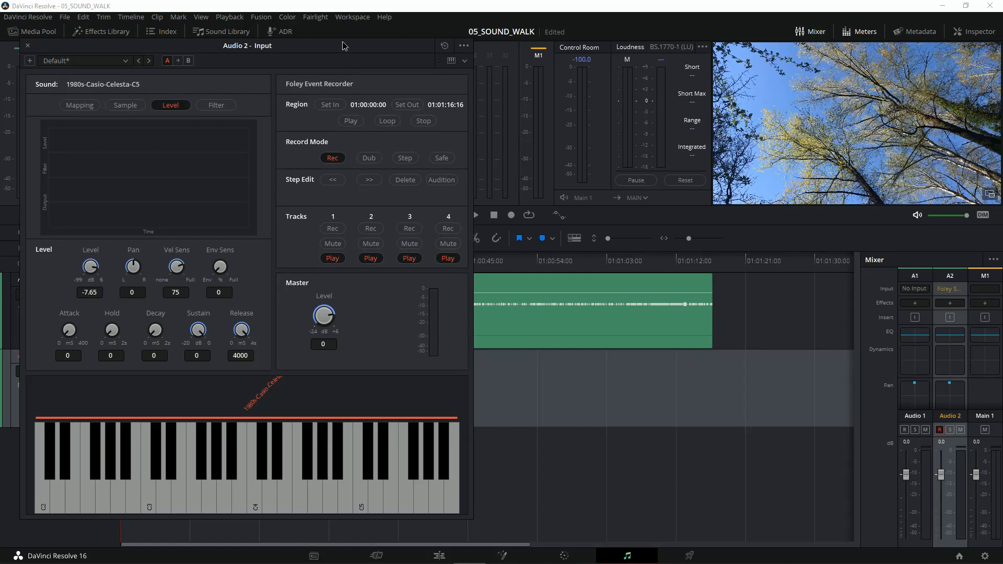
pyautogui.moveTo(344, 42); pyautogui.dragTo(314, 35)
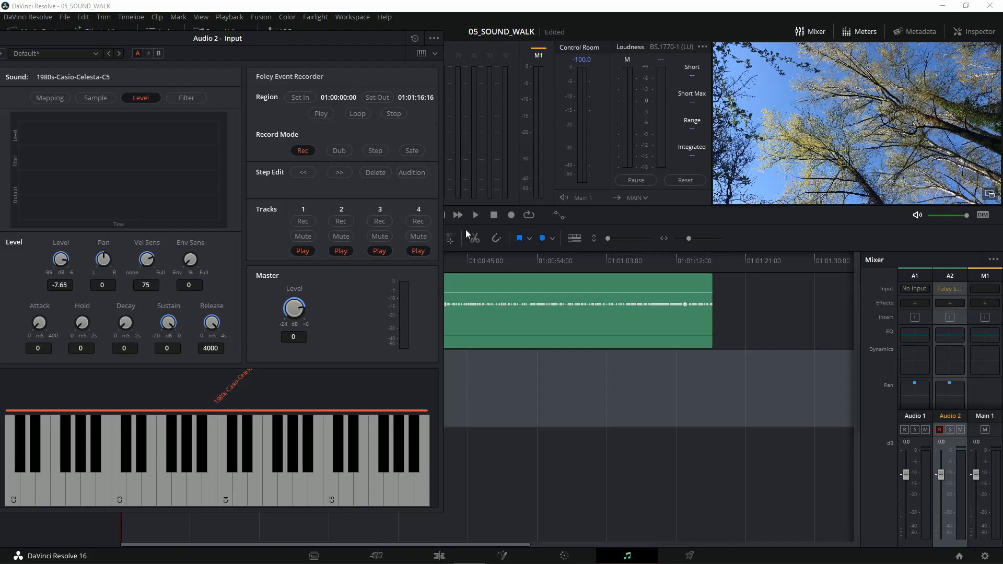
pyautogui.moveTo(346, 39); pyautogui.dragTo(368, 26)
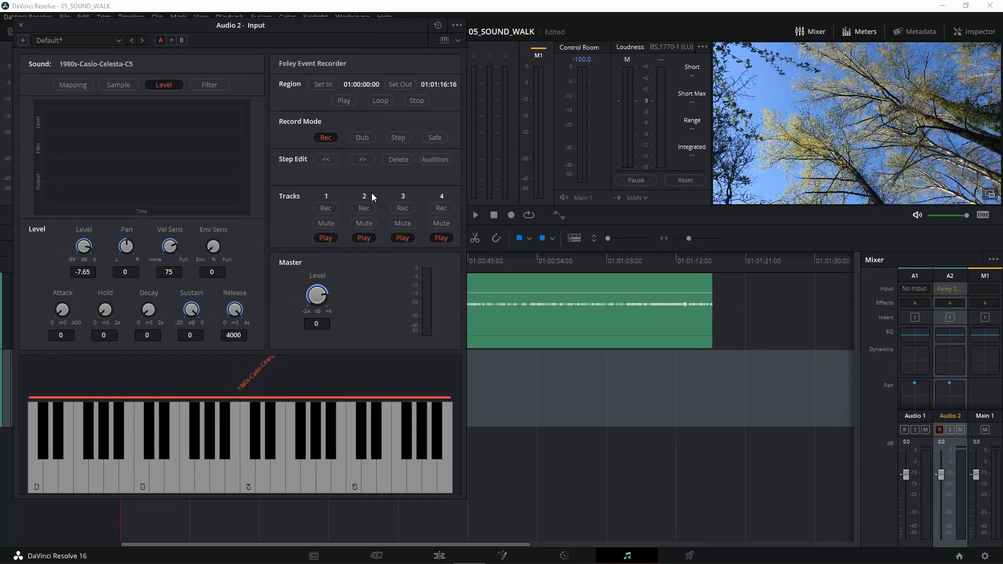
# Step: Shift the Audio 1 clip 03:15 later on the timeline and bring the sampler's full keyboard back into view
pyautogui.moveTo(283, 24); pyautogui.dragTo(470, 404)
pyautogui.click(274, 320)
pyautogui.moveTo(275, 321); pyautogui.dragTo(303, 317)
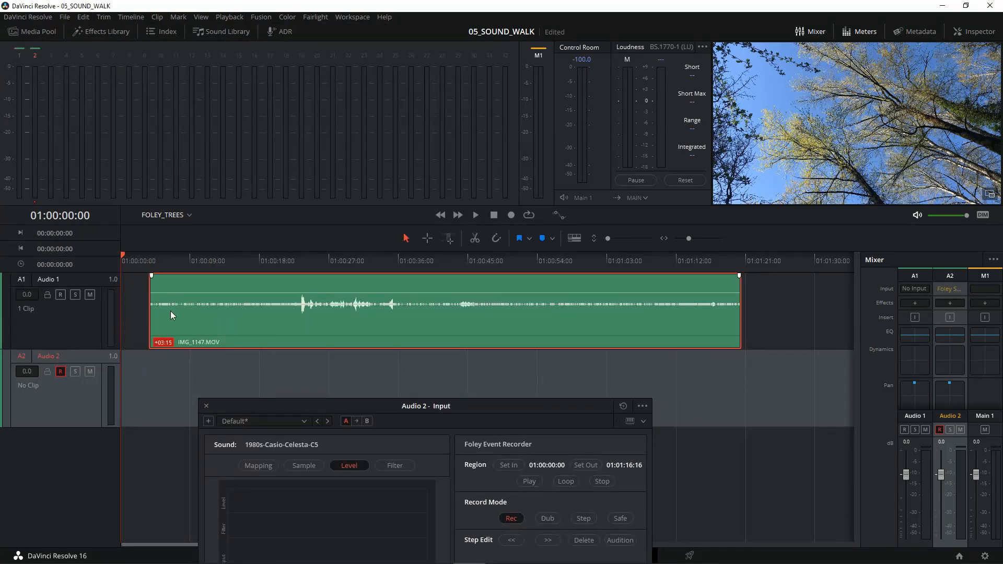
pyautogui.moveTo(342, 405); pyautogui.dragTo(166, 53)
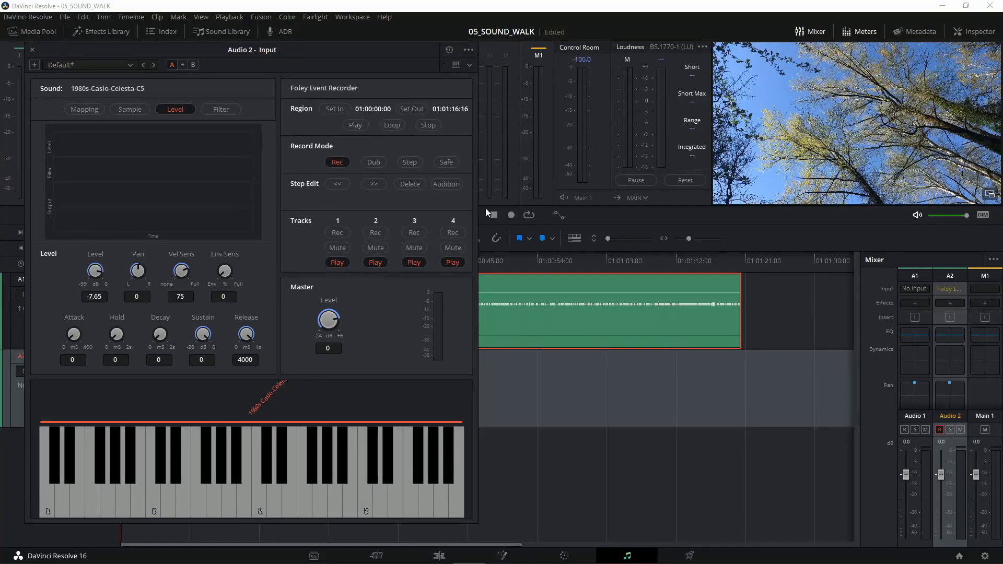
# Step: Record a celesta performance on Audio 2 from the timeline start to 01:01:31:20, playing single notes across the sampler's keyboard
pyautogui.click(512, 215)
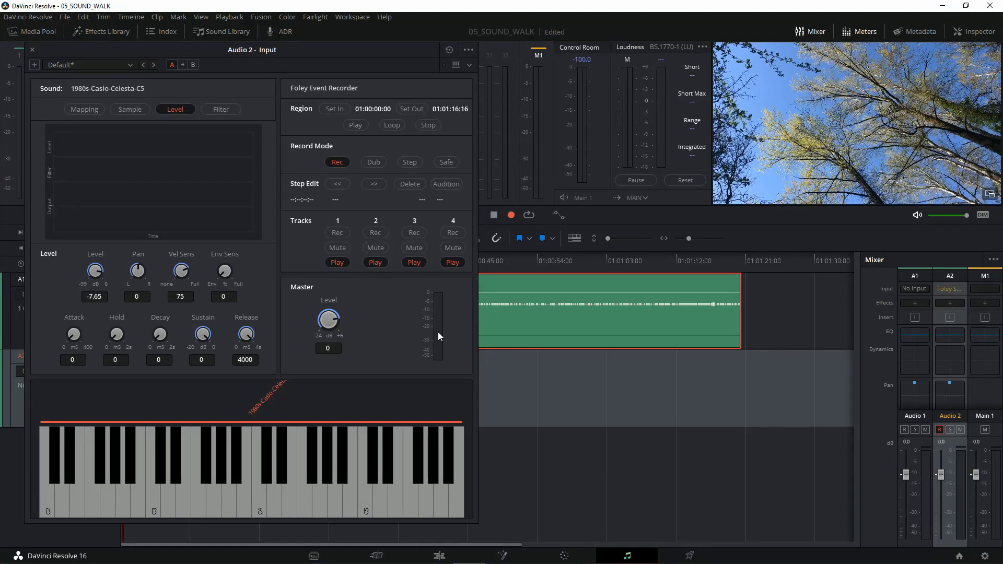
pyautogui.click(174, 486)
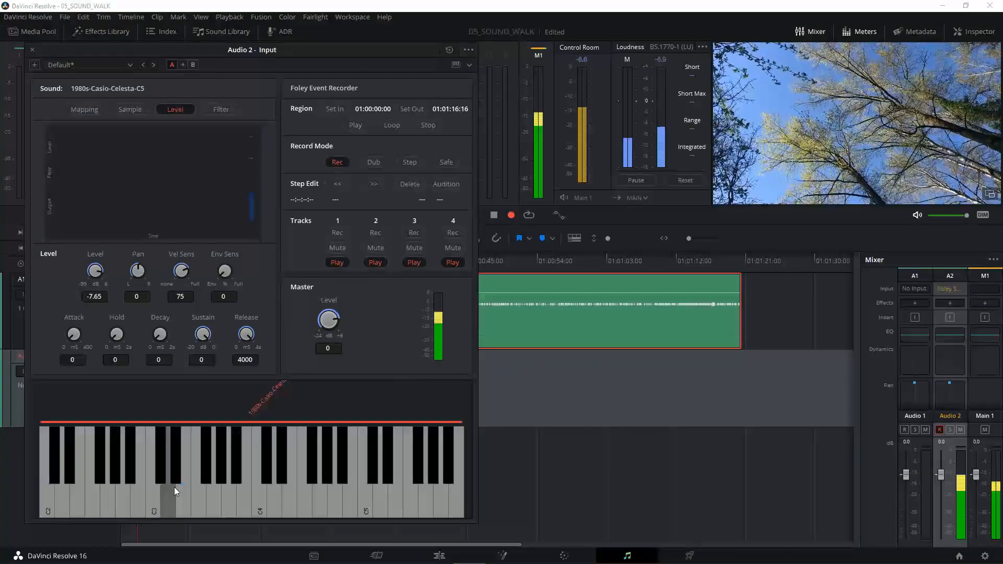
pyautogui.click(285, 494)
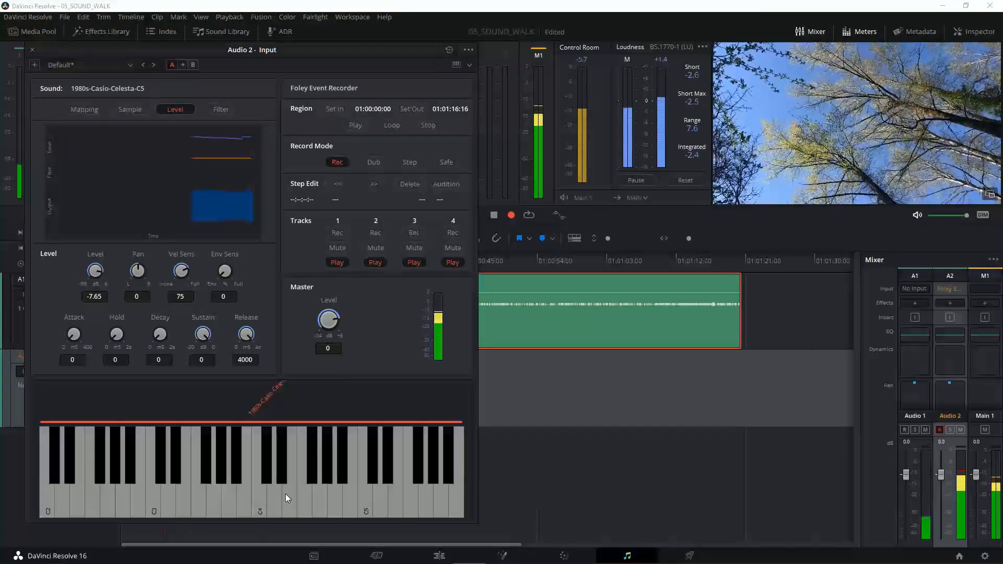
pyautogui.click(236, 470)
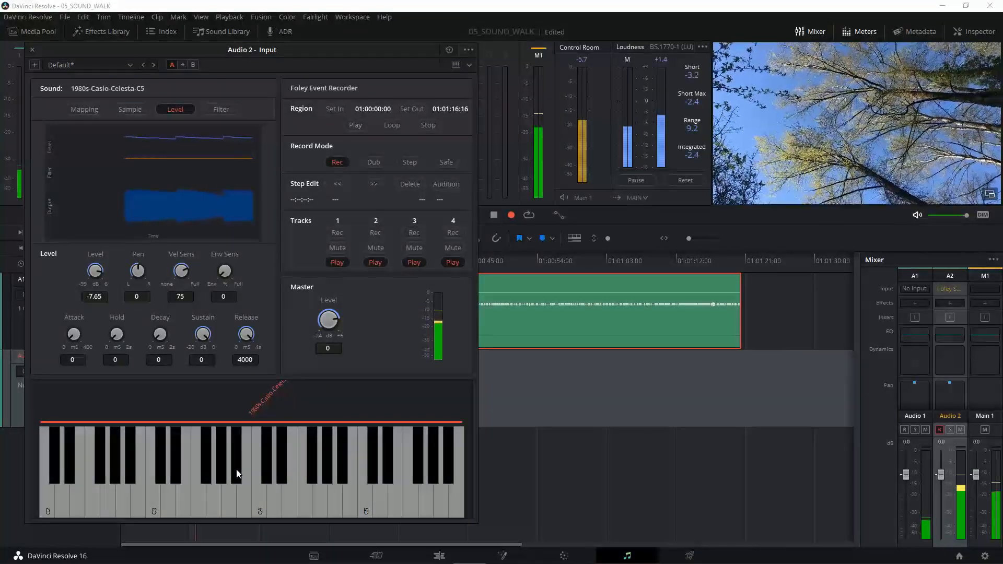
pyautogui.click(169, 502)
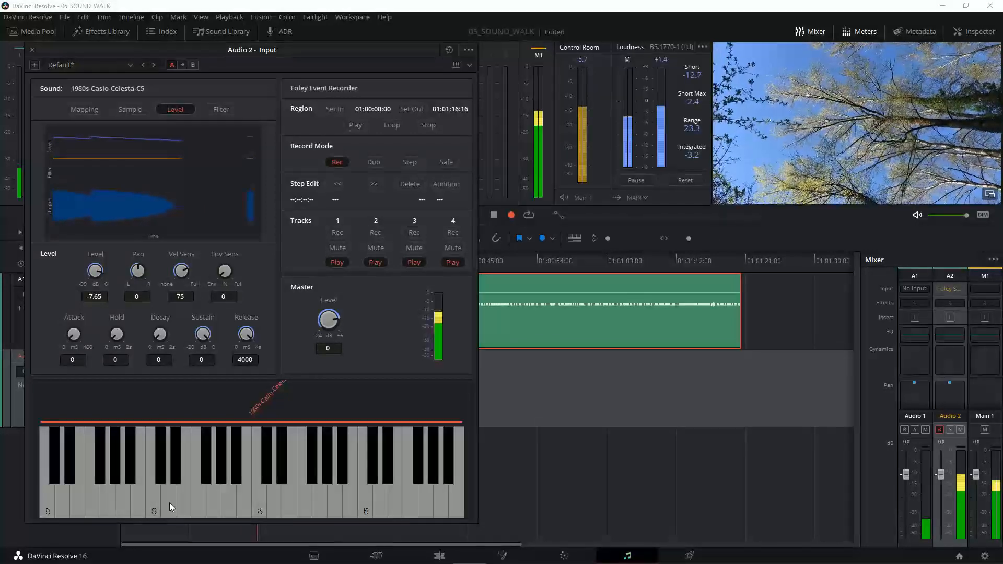
pyautogui.click(211, 501)
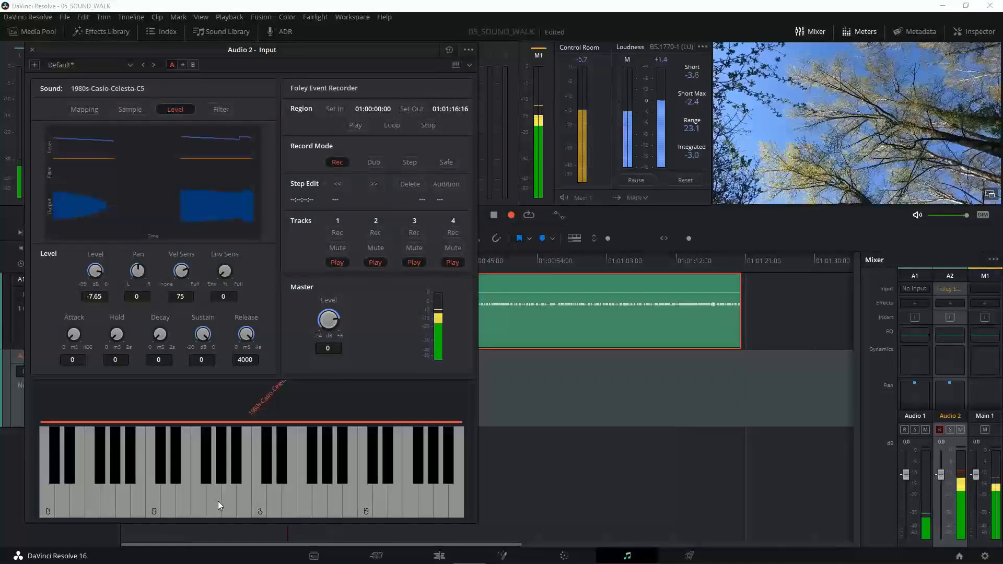
pyautogui.click(184, 500)
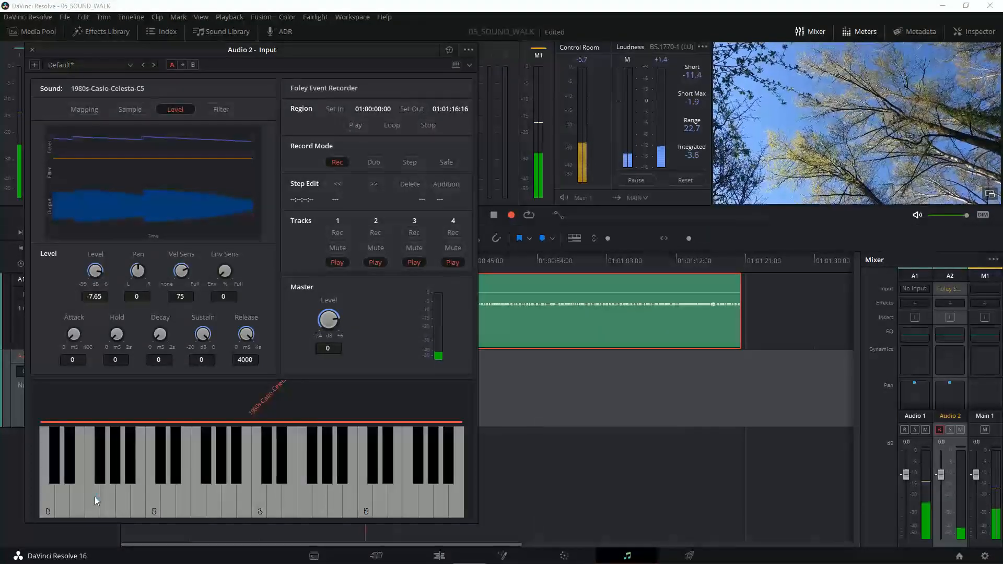
pyautogui.click(61, 500)
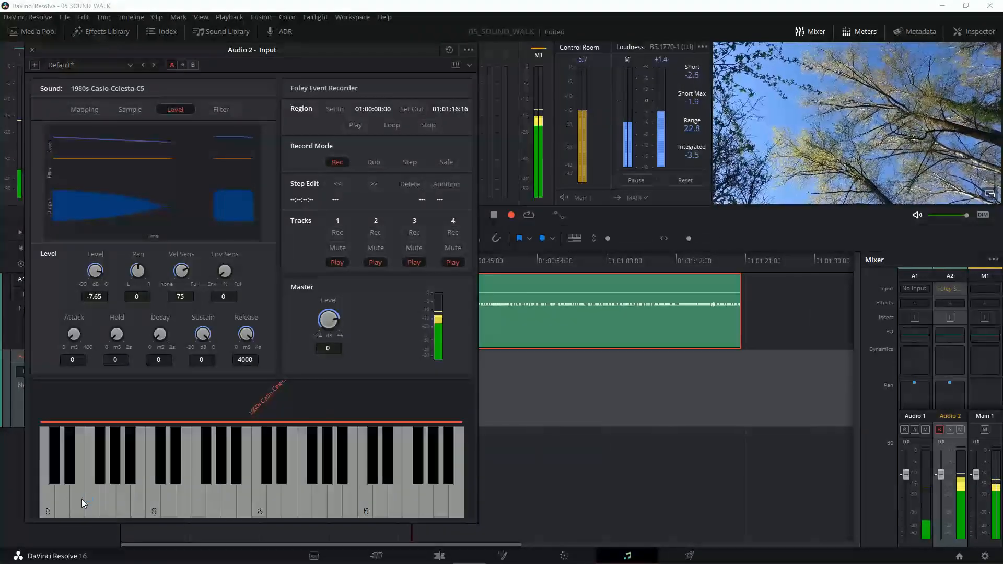
pyautogui.click(74, 494)
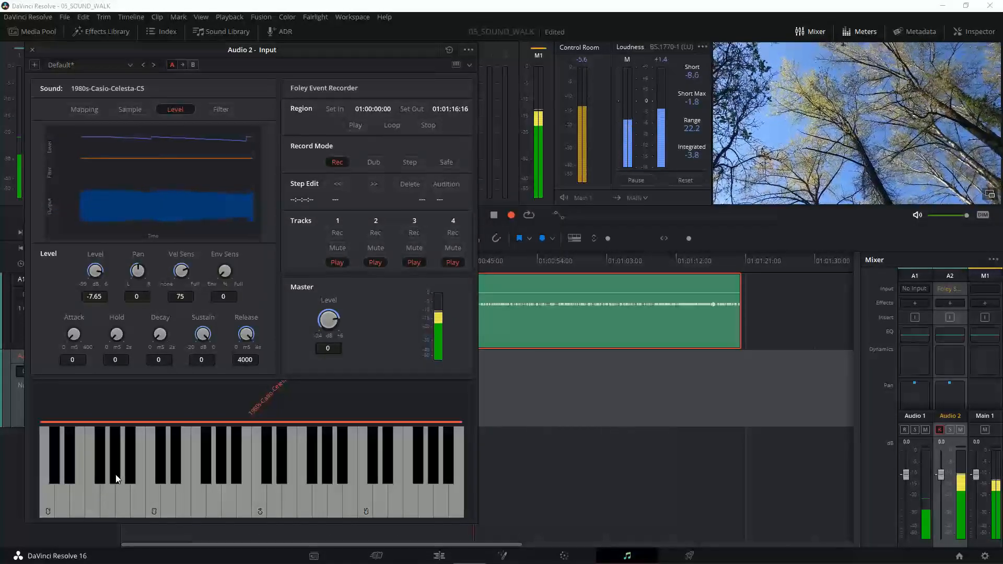
pyautogui.click(103, 500)
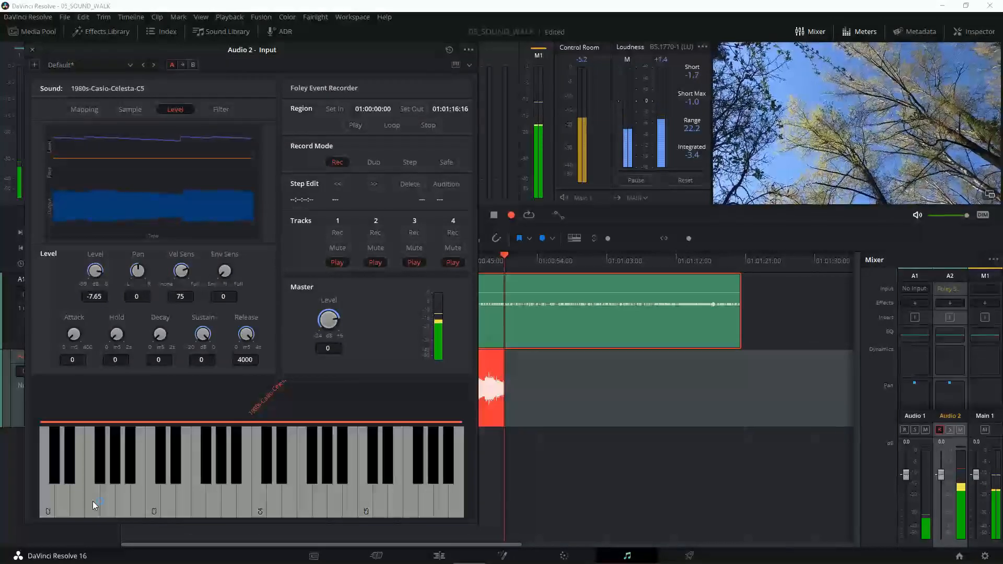
pyautogui.click(48, 500)
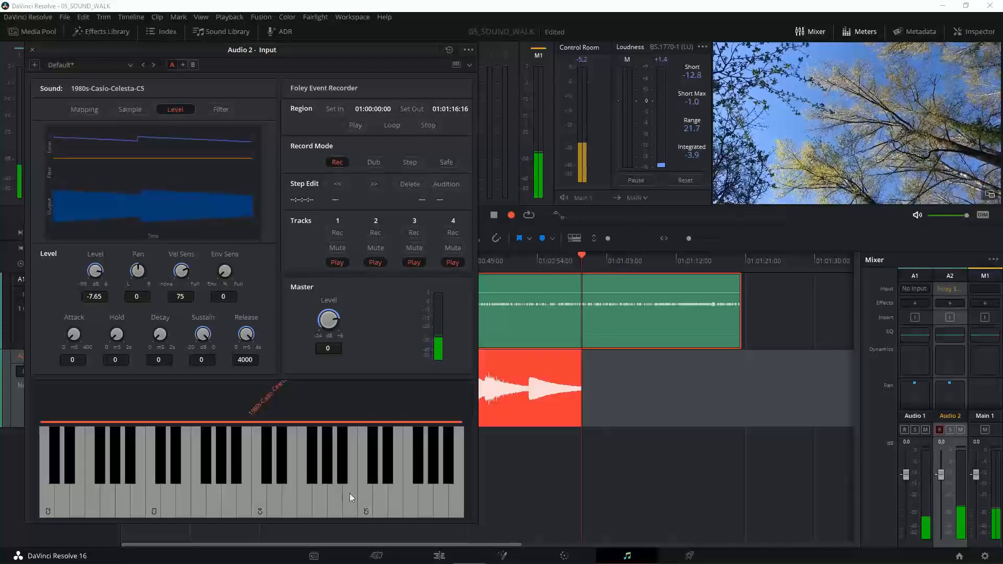
pyautogui.click(427, 501)
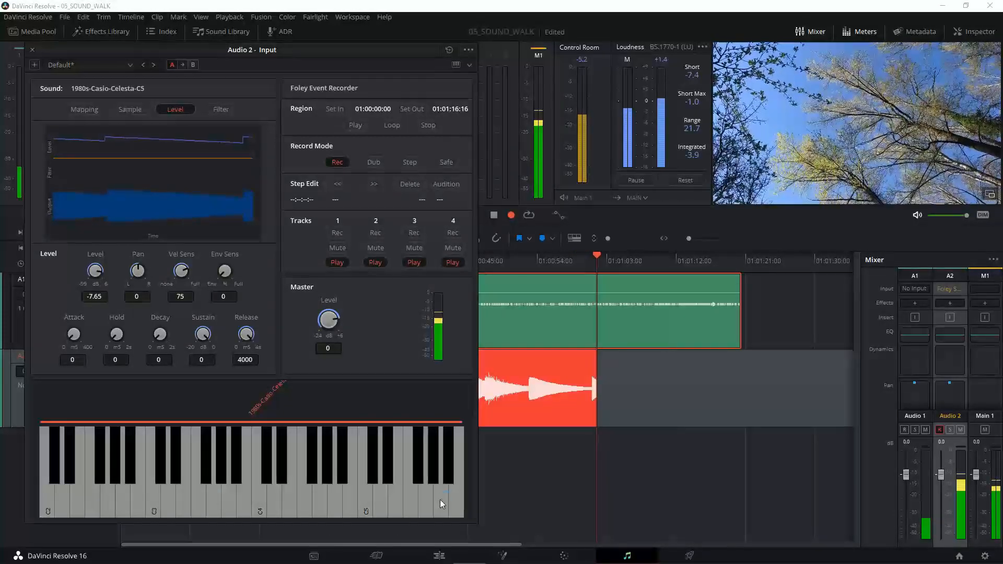
pyautogui.click(441, 491)
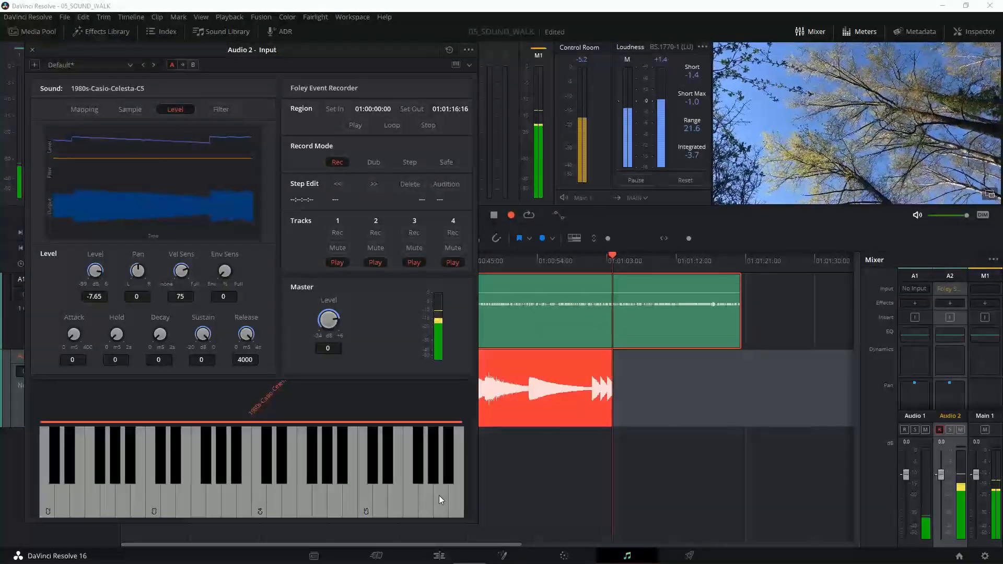
pyautogui.click(426, 500)
pyautogui.click(407, 501)
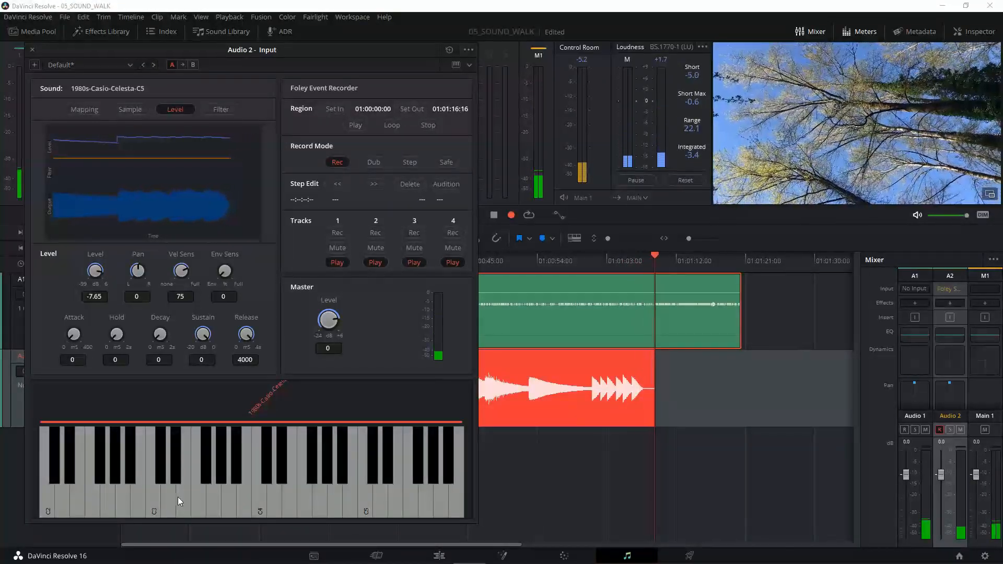
pyautogui.click(391, 497)
pyautogui.click(410, 501)
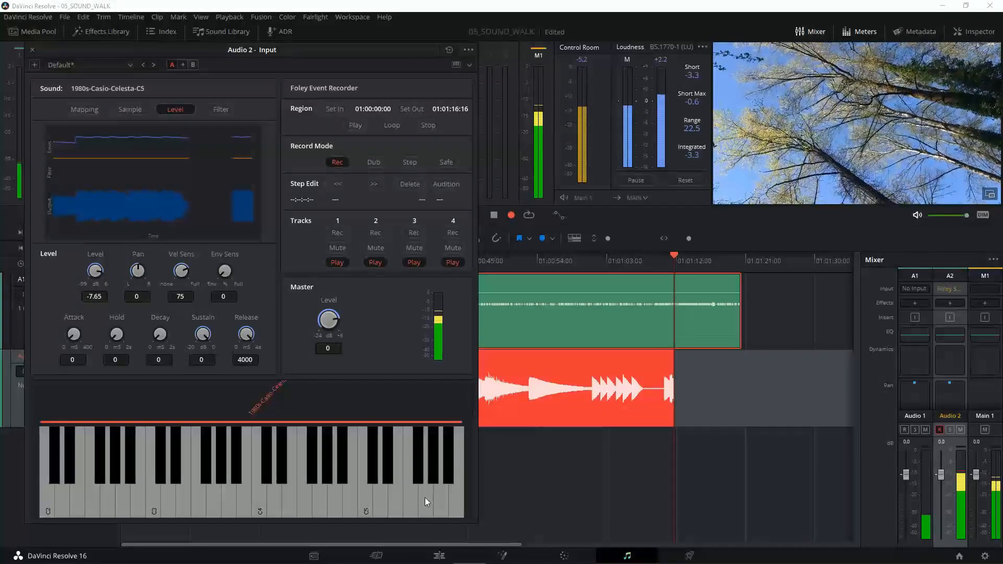
pyautogui.click(425, 496)
pyautogui.click(446, 474)
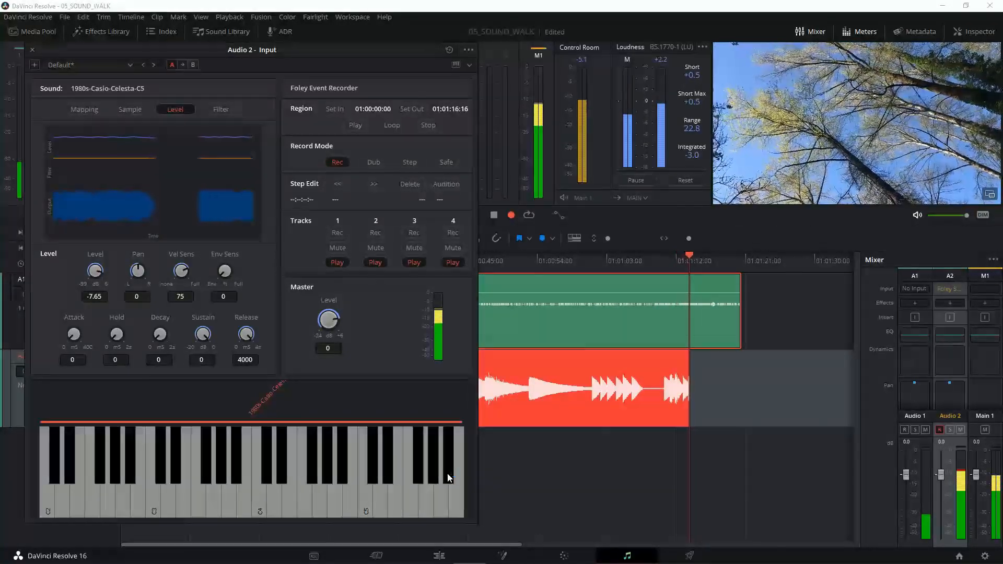
pyautogui.click(443, 496)
pyautogui.click(426, 499)
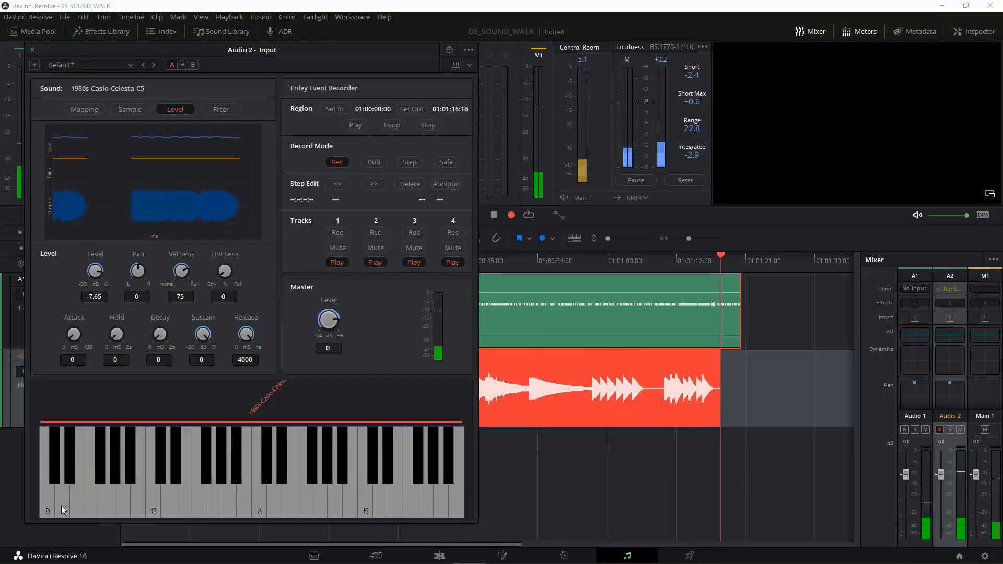
pyautogui.click(73, 498)
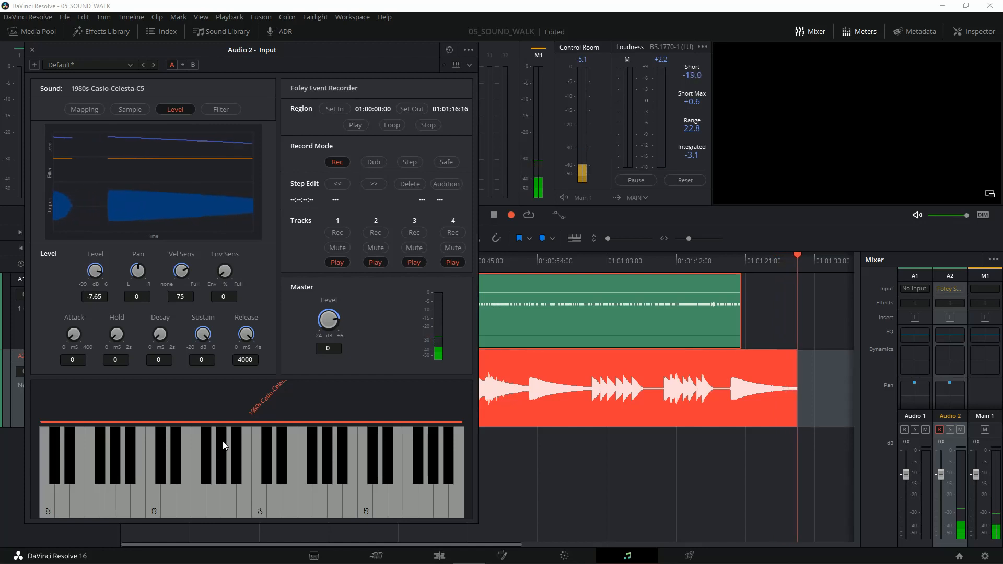
# Step: Close the Foley Sampler window and show the whole recorded clip on the timeline from its start
pyautogui.moveTo(285, 55); pyautogui.dragTo(90, 51)
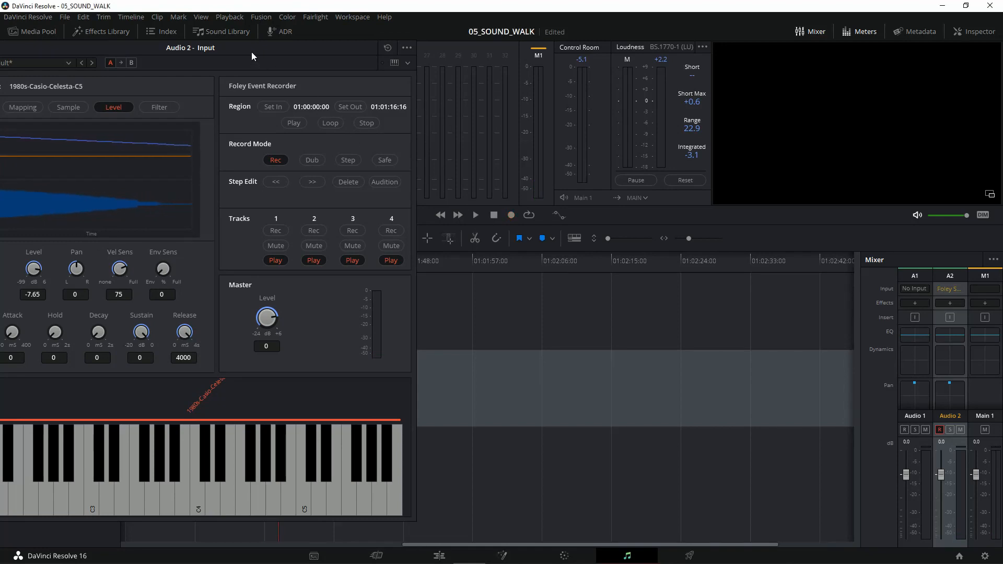
pyautogui.moveTo(255, 46); pyautogui.dragTo(455, 45)
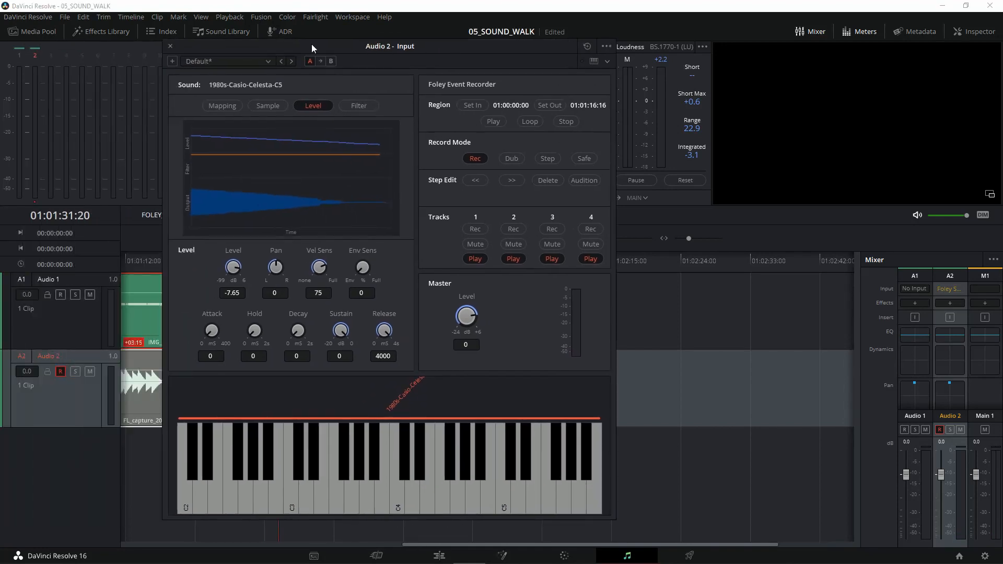
pyautogui.click(170, 47)
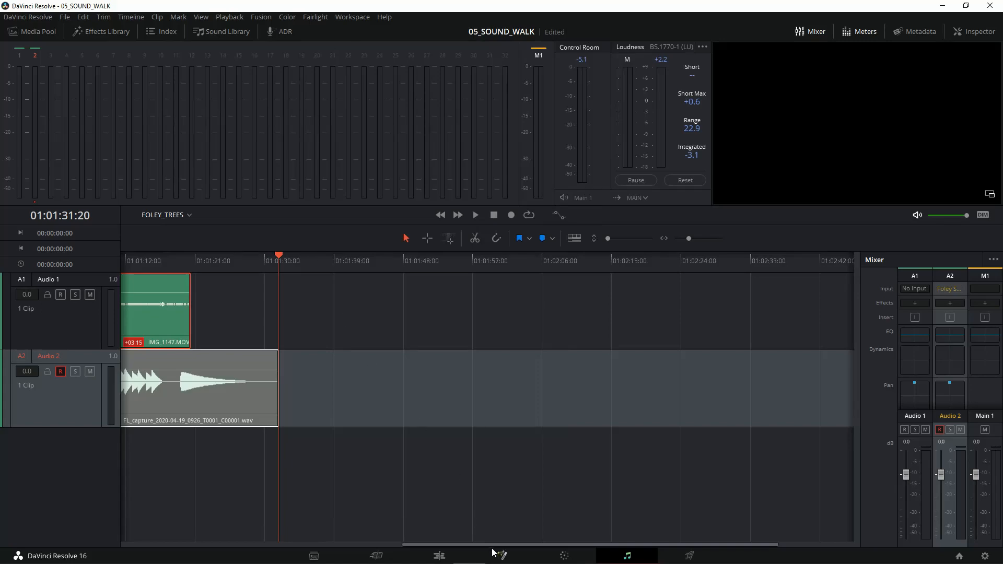
pyautogui.moveTo(489, 545); pyautogui.dragTo(43, 436)
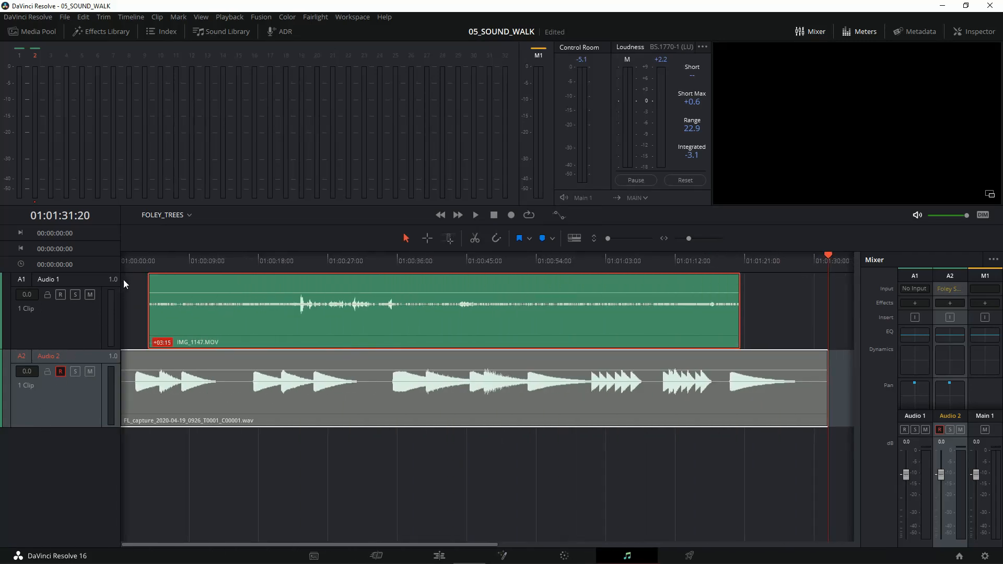
# Step: Play the recording back from near the timeline start, then move the Audio 1 clip back to 01:00:00:00
pyautogui.click(127, 261)
pyautogui.press('space')
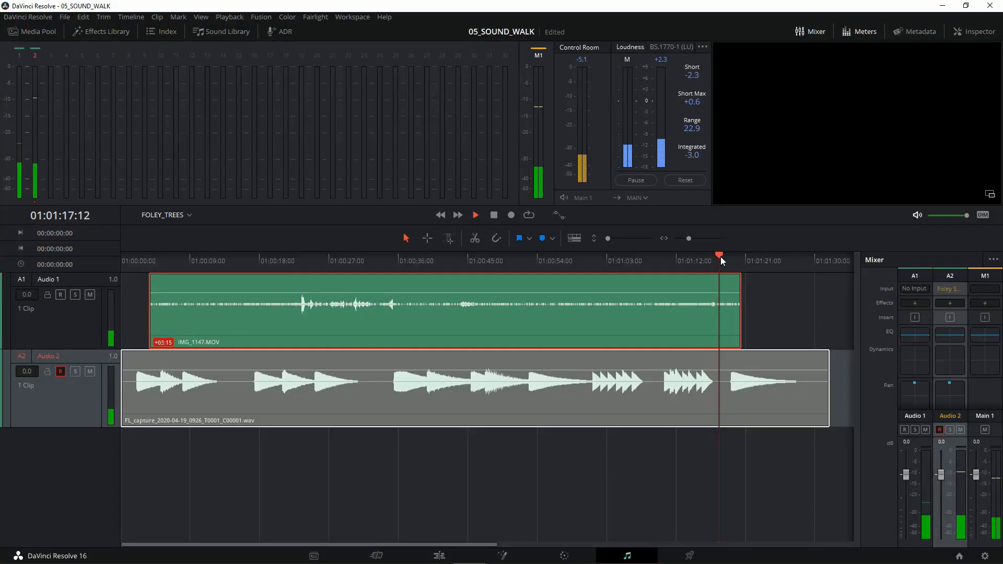
pyautogui.moveTo(720, 257); pyautogui.dragTo(676, 260)
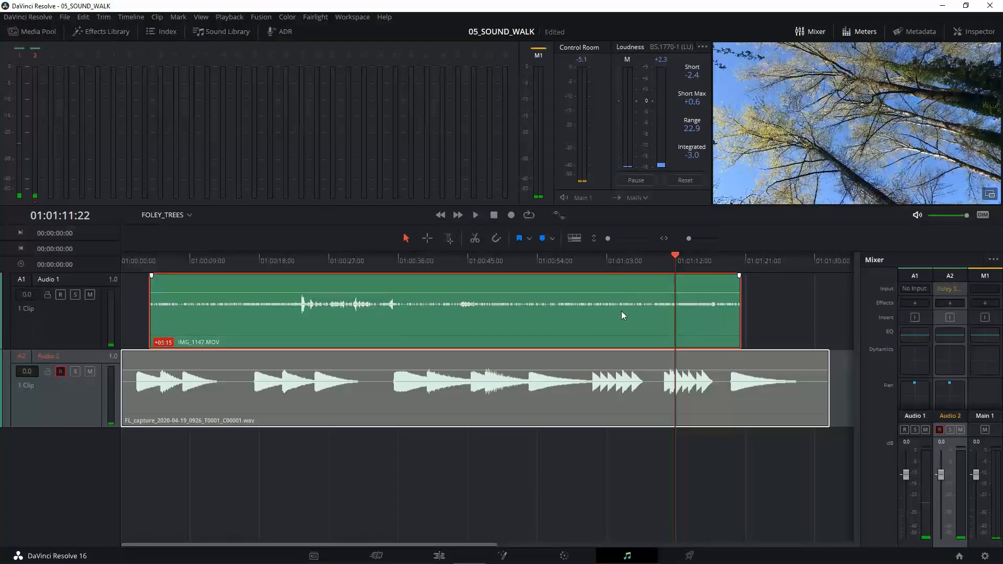
pyautogui.moveTo(622, 311); pyautogui.dragTo(535, 330)
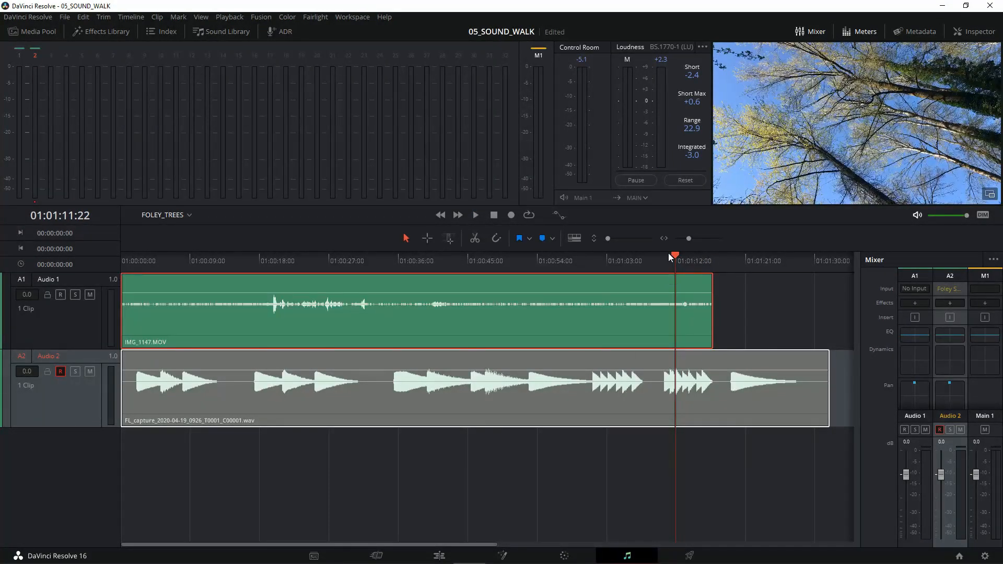
# Step: Split the recorded Audio 2 clip at 01:01:09:11 and delete the part after the cut
pyautogui.moveTo(672, 256); pyautogui.dragTo(657, 264)
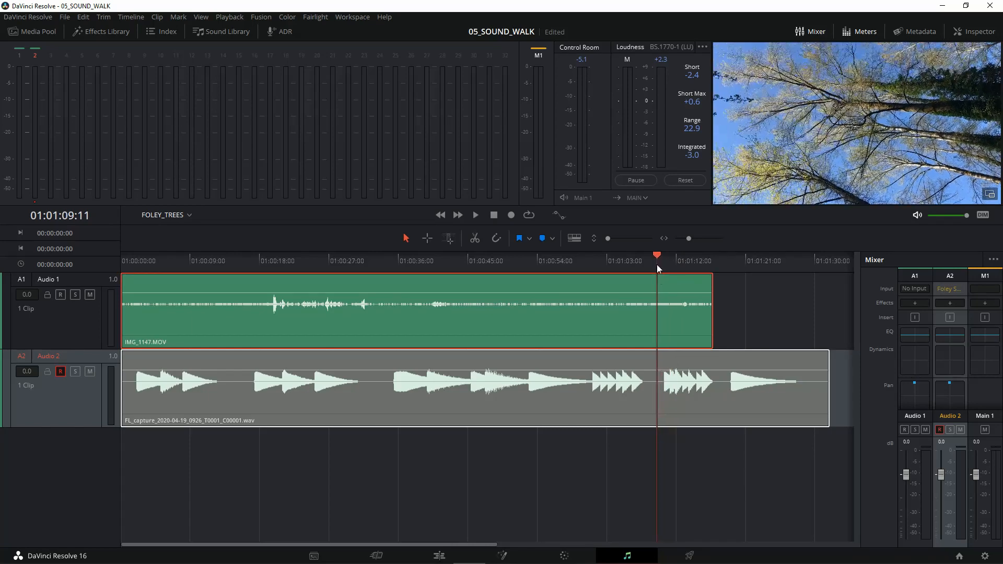
pyautogui.click(692, 421)
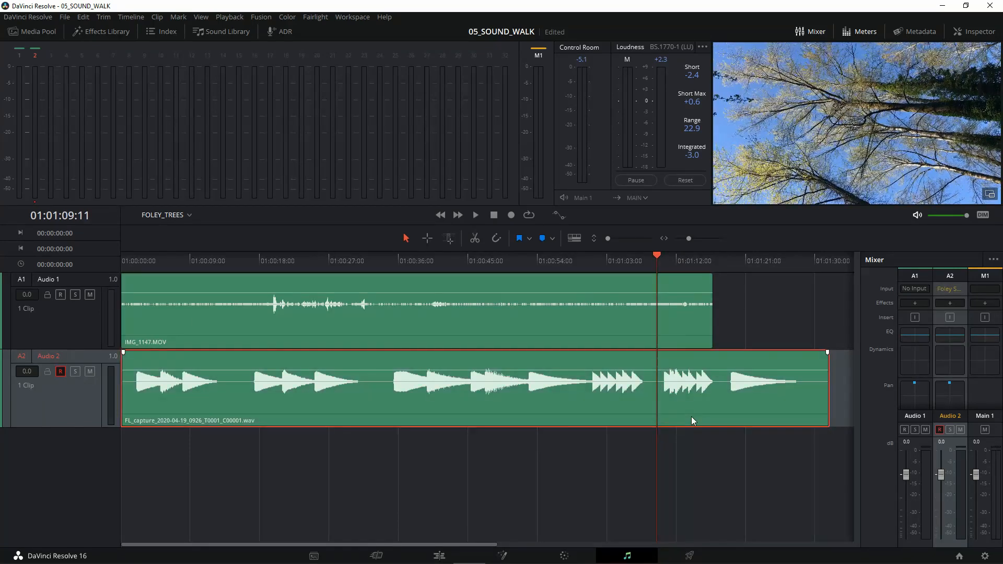
pyautogui.click(473, 238)
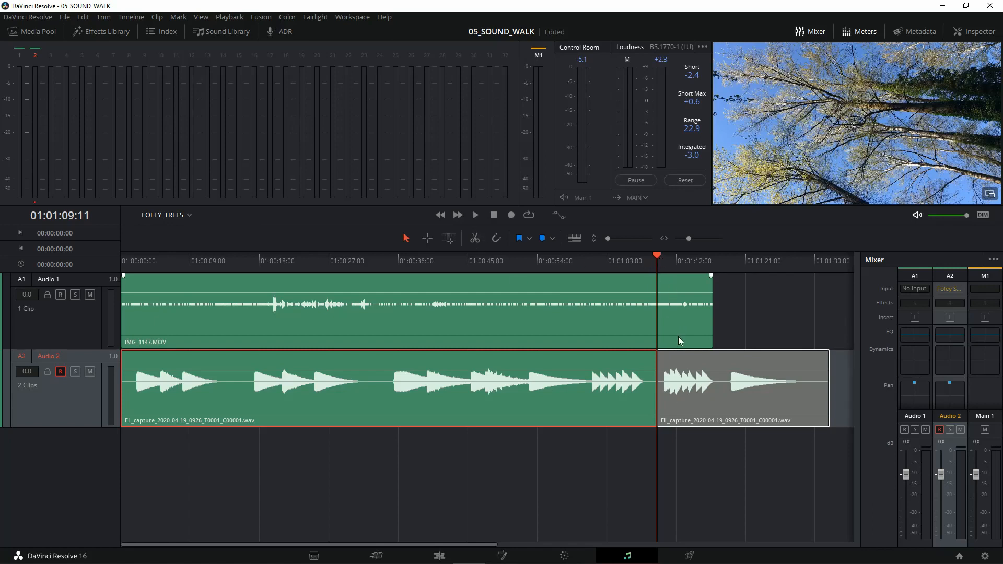
pyautogui.click(726, 399)
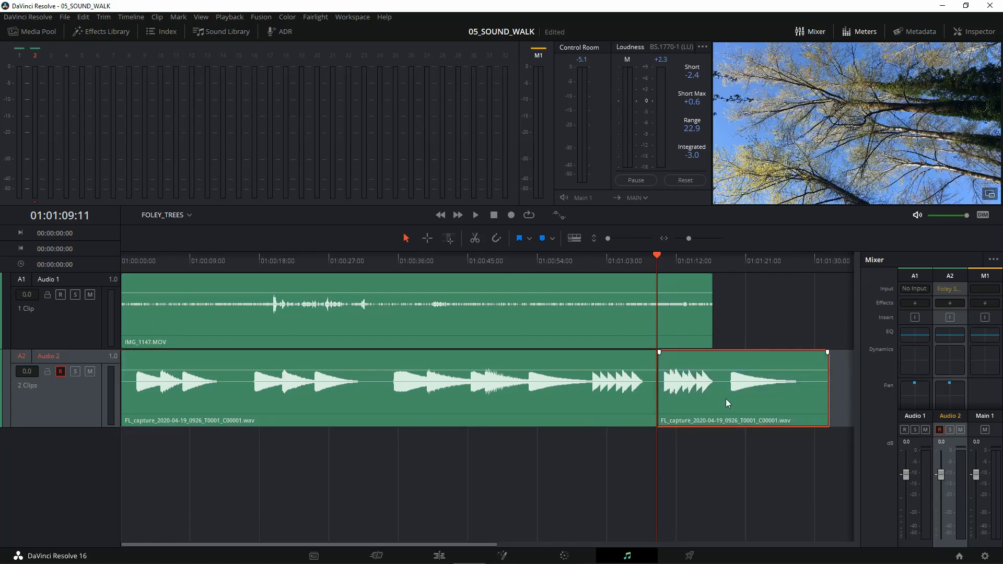
pyautogui.press('Delete')
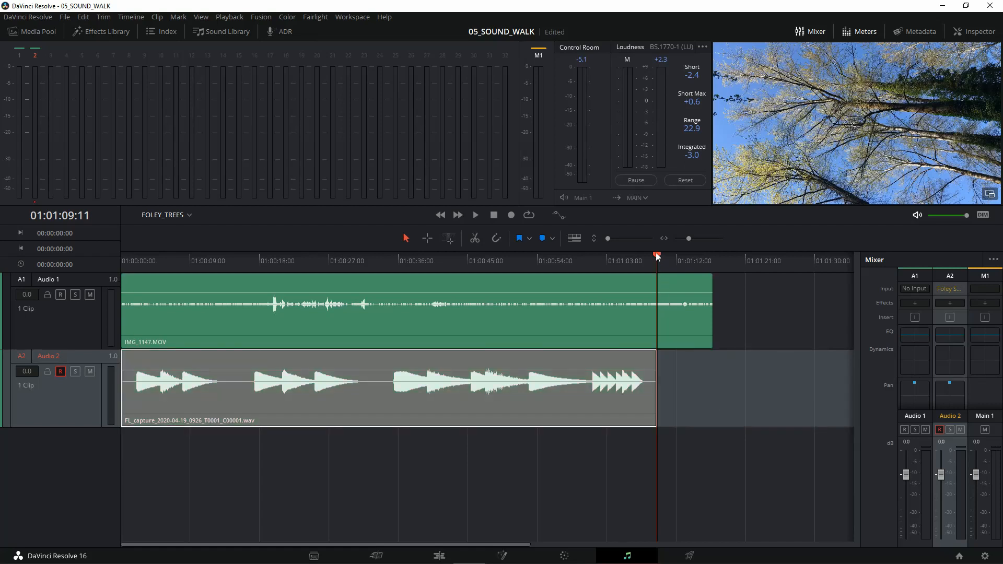
# Step: Open the Foley Sampler on Audio 2 clear of the clip's end and place the playhead just after the last recorded note
pyautogui.click(949, 291)
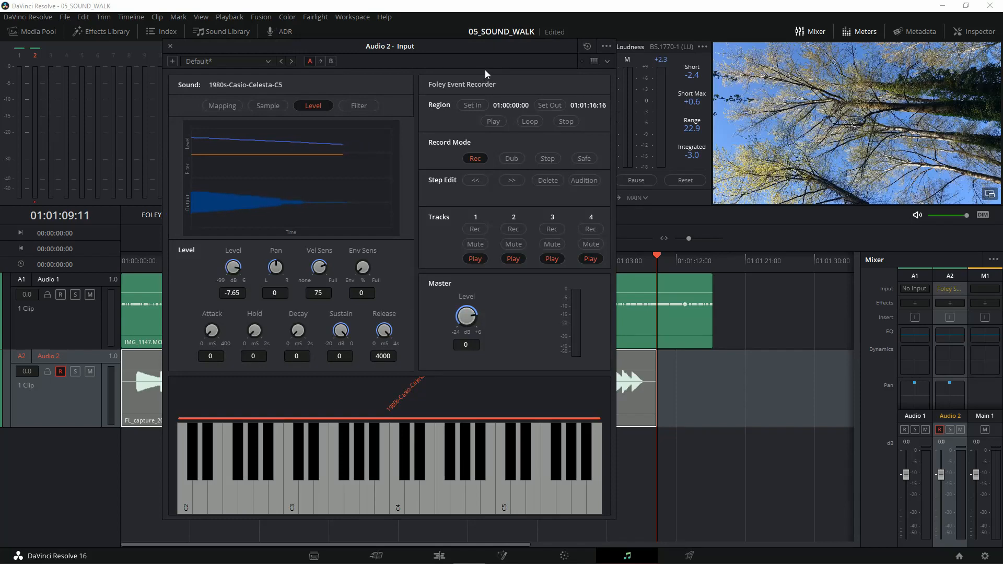
pyautogui.moveTo(483, 51); pyautogui.dragTo(350, 44)
pyautogui.moveTo(657, 256); pyautogui.dragTo(648, 257)
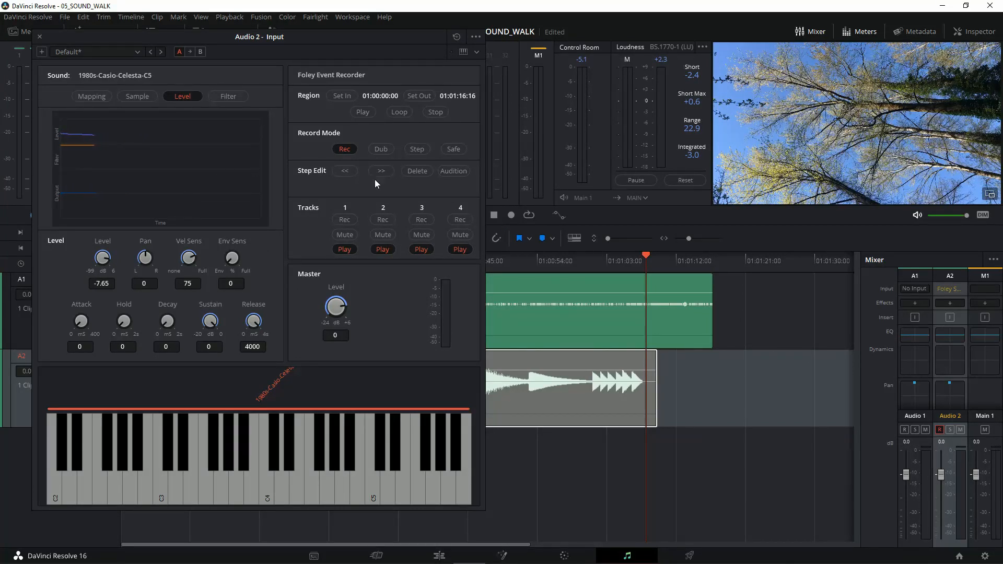
# Step: Record a few more low and mid-range celesta notes on Audio 2 until 01:01:25:08, then close the Foley Sampler window
pyautogui.click(511, 215)
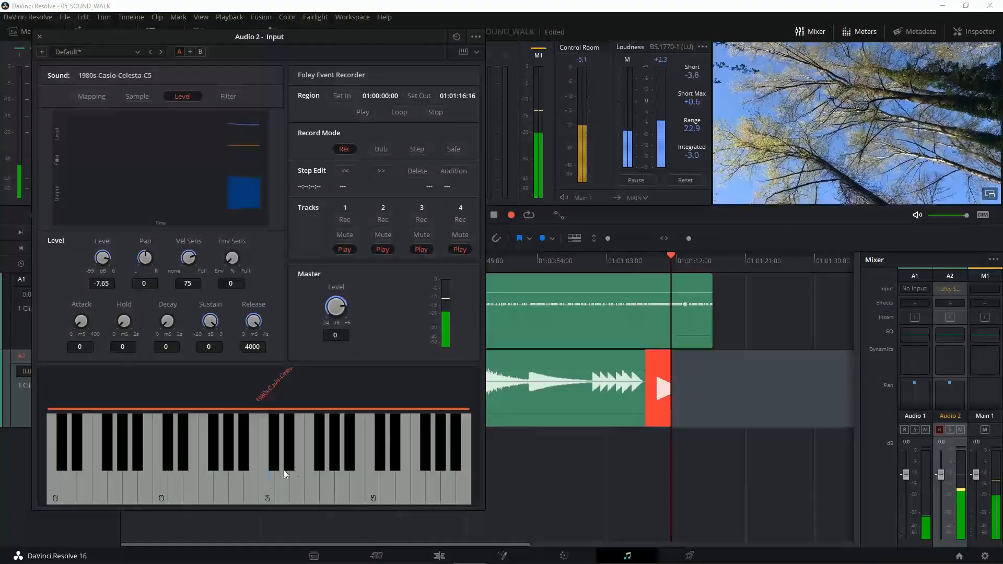
pyautogui.click(81, 491)
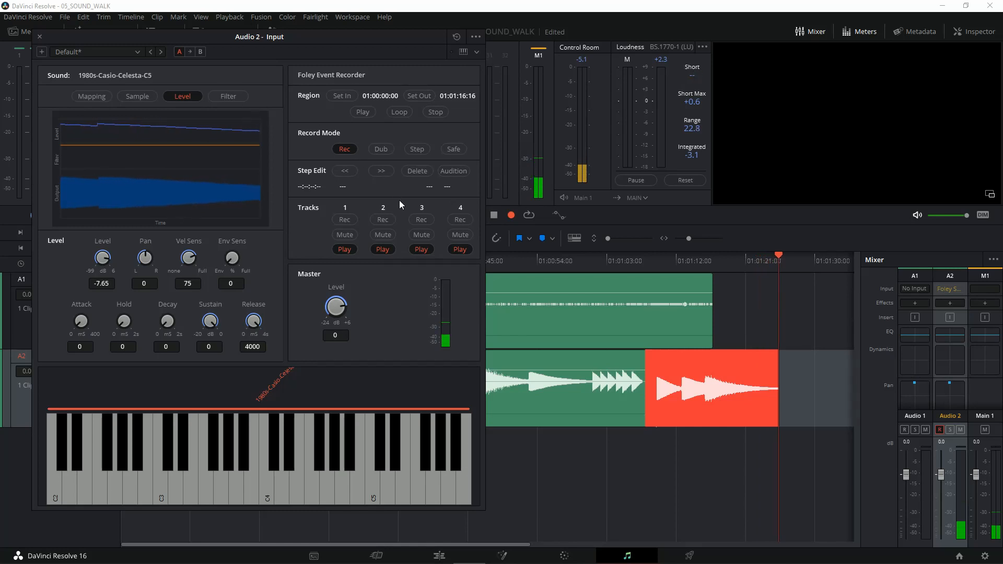
pyautogui.press('space')
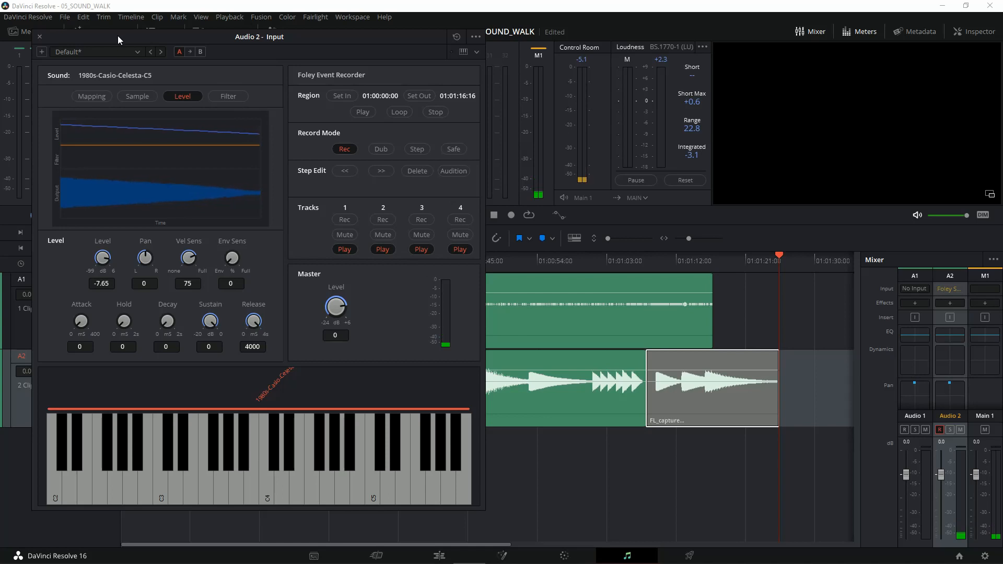
pyautogui.moveTo(117, 35); pyautogui.dragTo(305, 38)
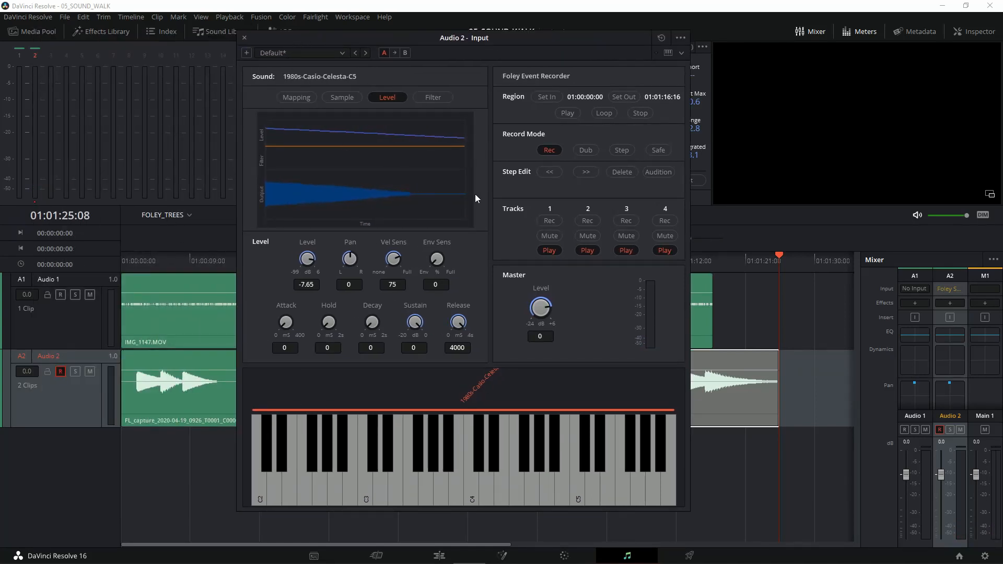
pyautogui.click(244, 38)
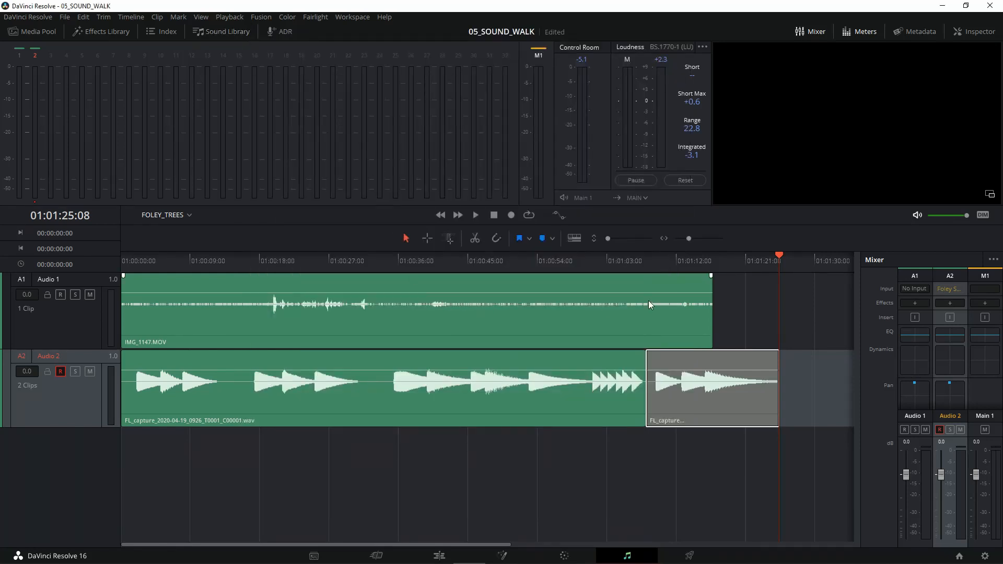